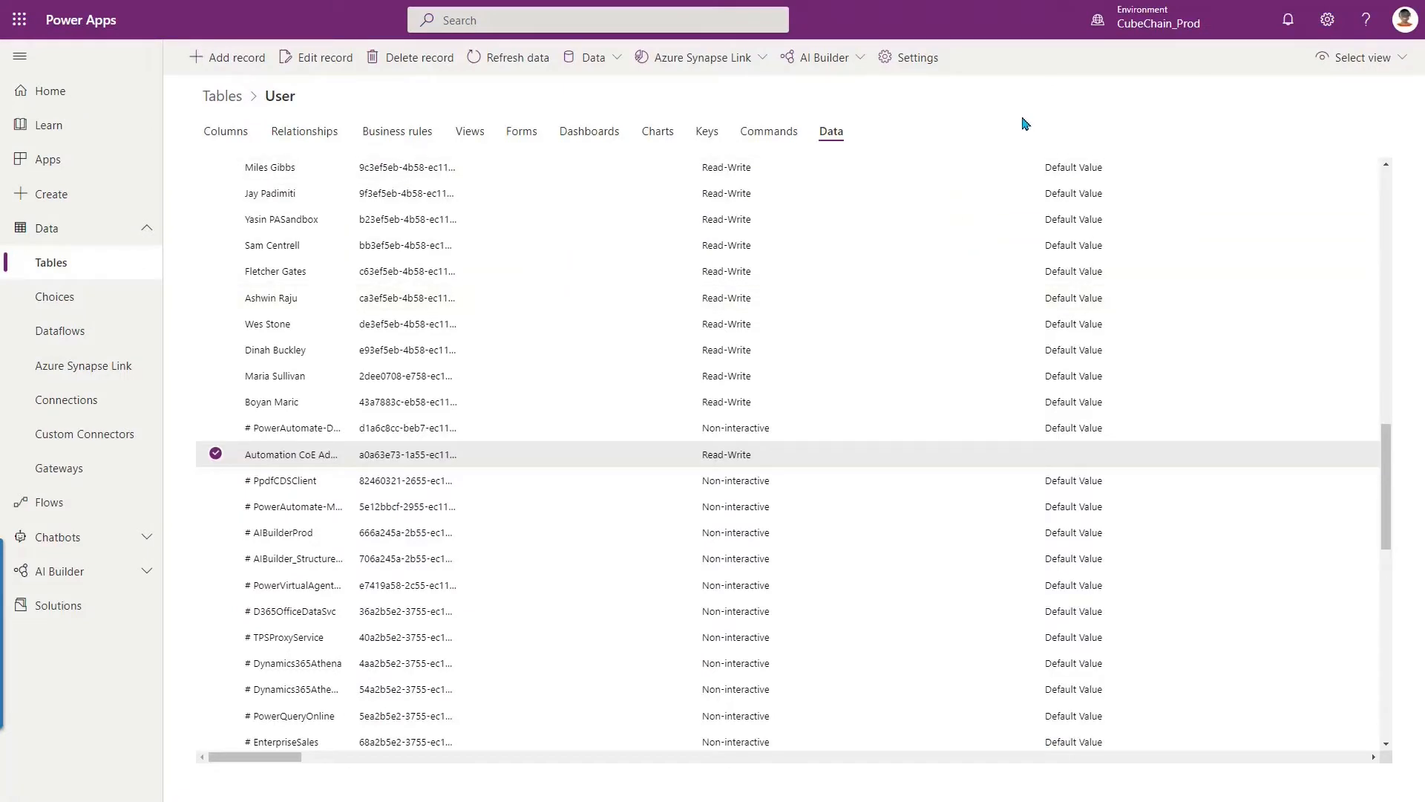
# Open the Power Apps session details for the CubeChain_Prod environment and select its unique name
pyautogui.click(1327, 20)
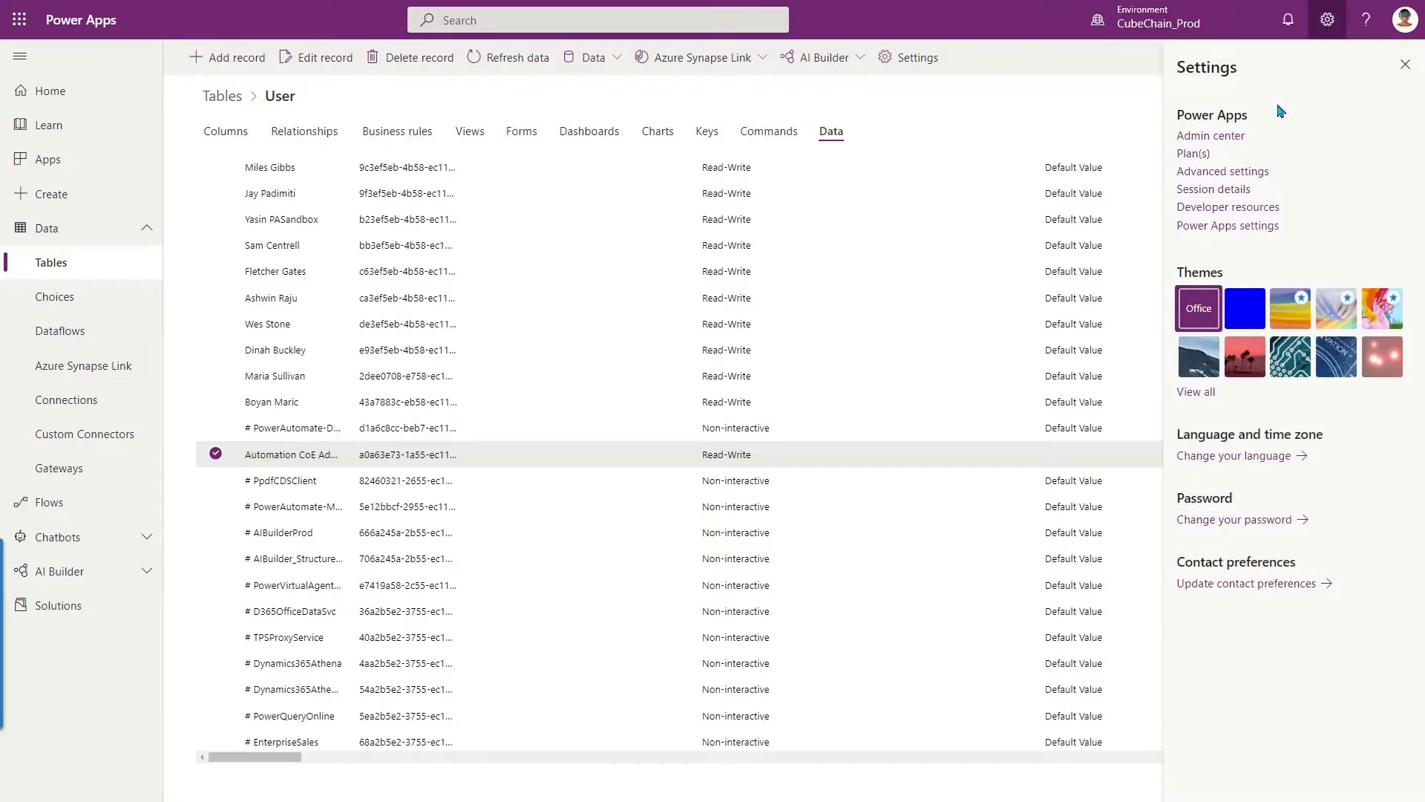
pyautogui.click(1219, 190)
pyautogui.click(610, 405)
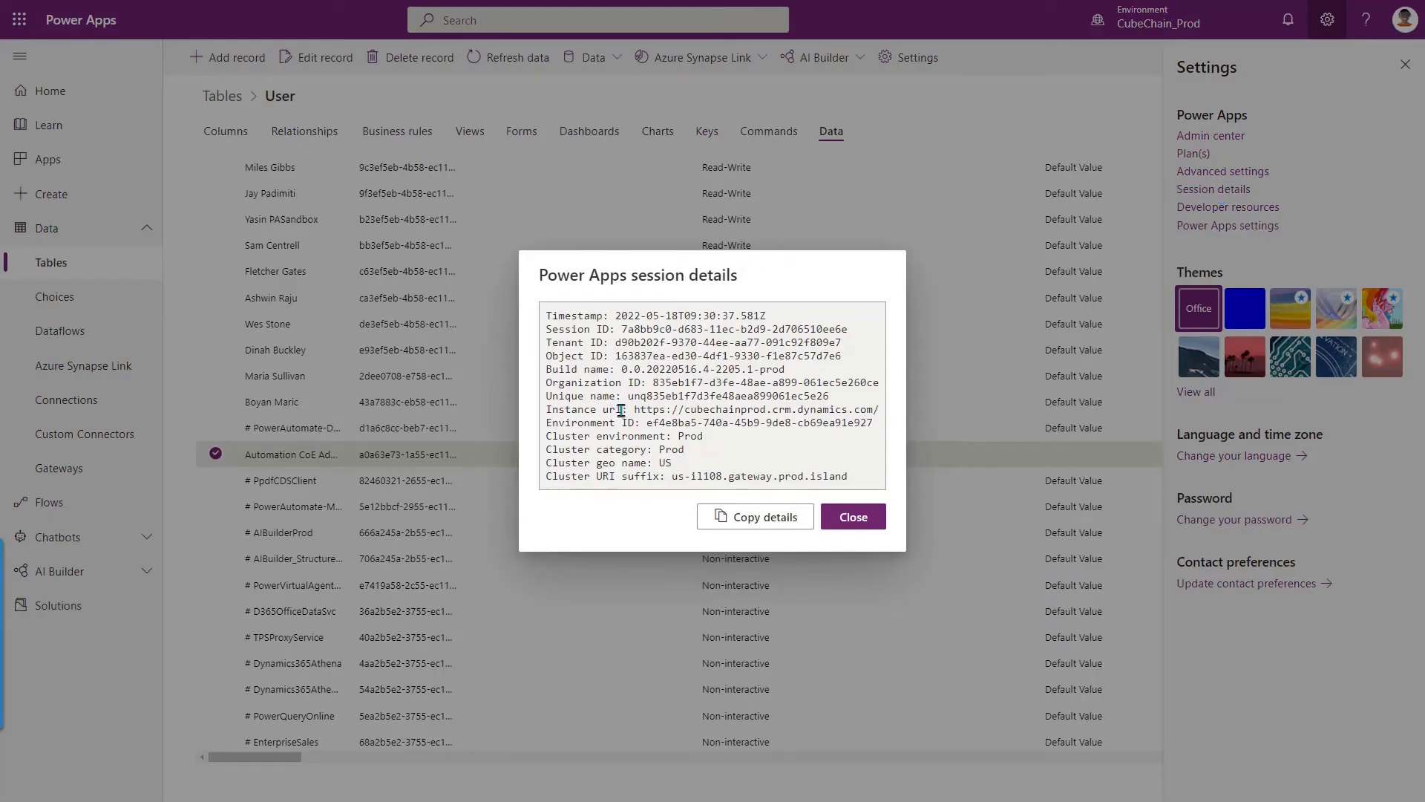
pyautogui.moveTo(628, 397); pyautogui.dragTo(830, 396)
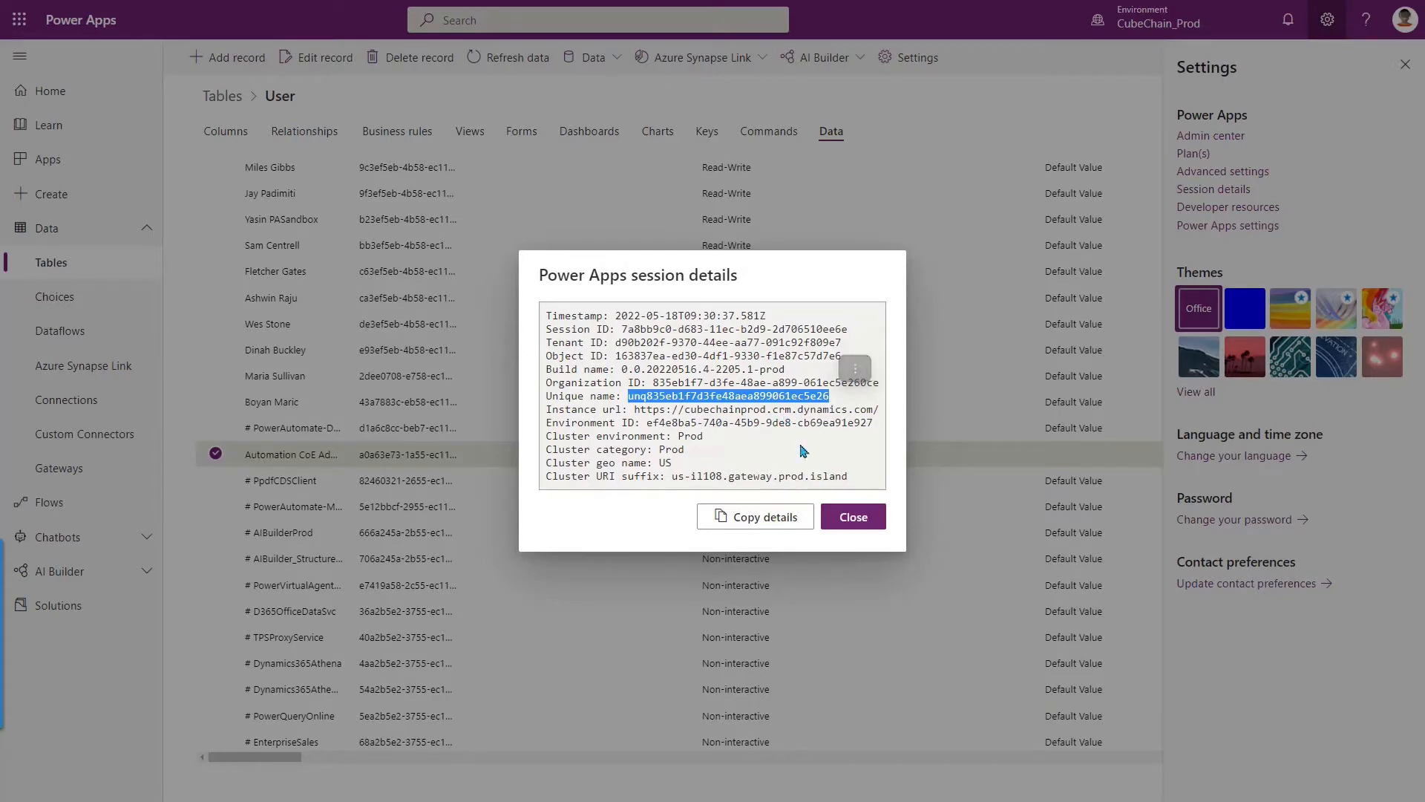
pyautogui.rightClick(810, 401)
pyautogui.click(830, 377)
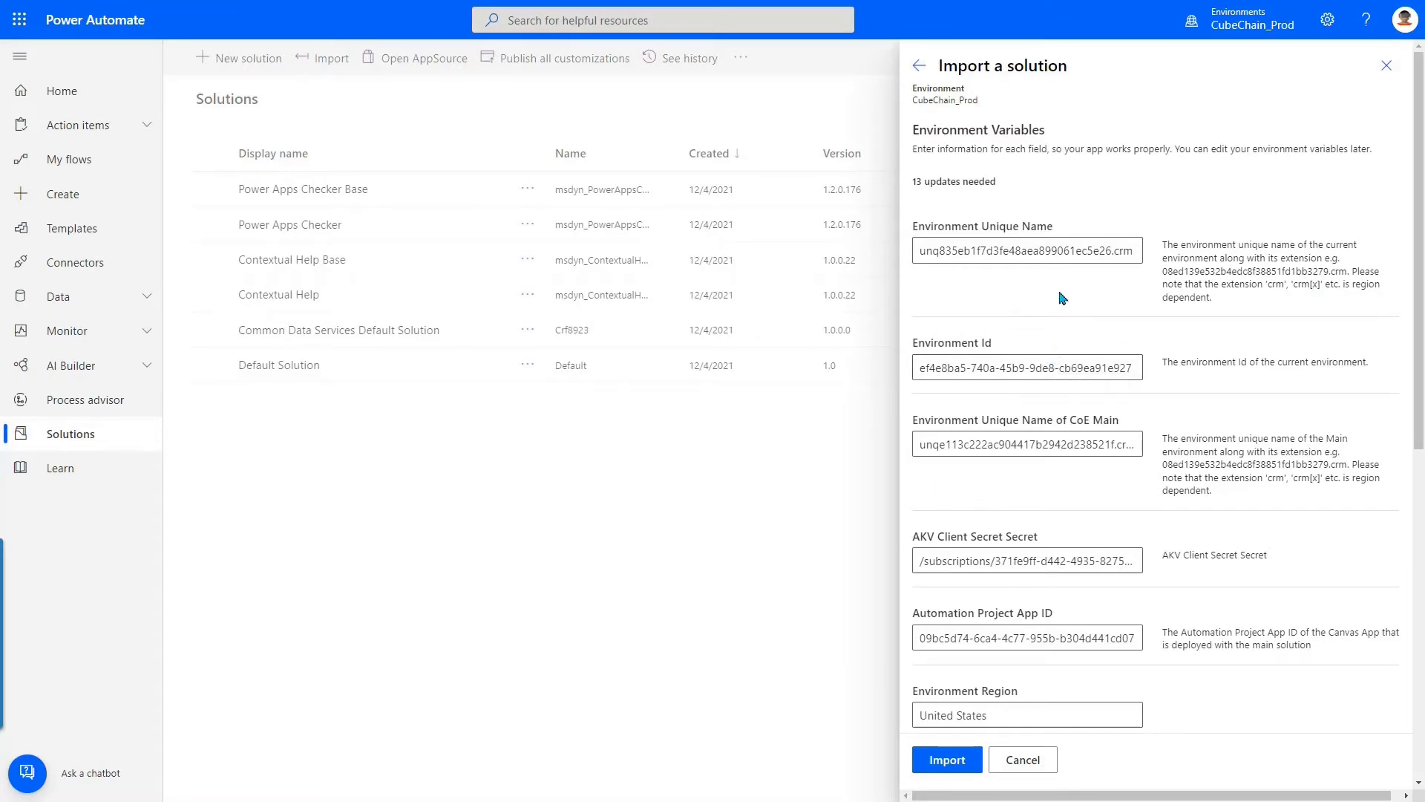
# Return to the CubeChain_Prod session details in Power Apps and select the environment ID
pyautogui.moveTo(1059, 2)
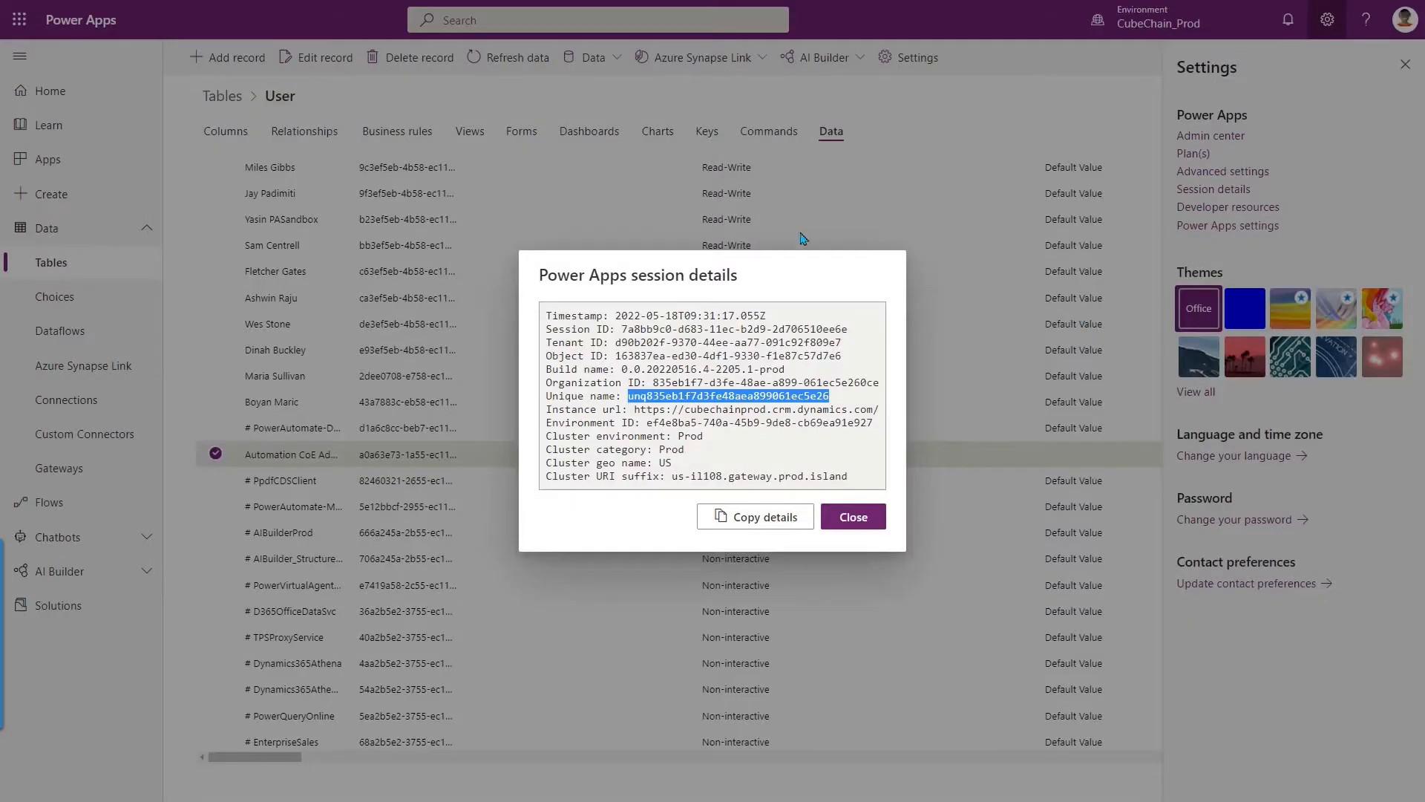
pyautogui.click(677, 403)
pyautogui.moveTo(647, 422); pyautogui.dragTo(882, 425)
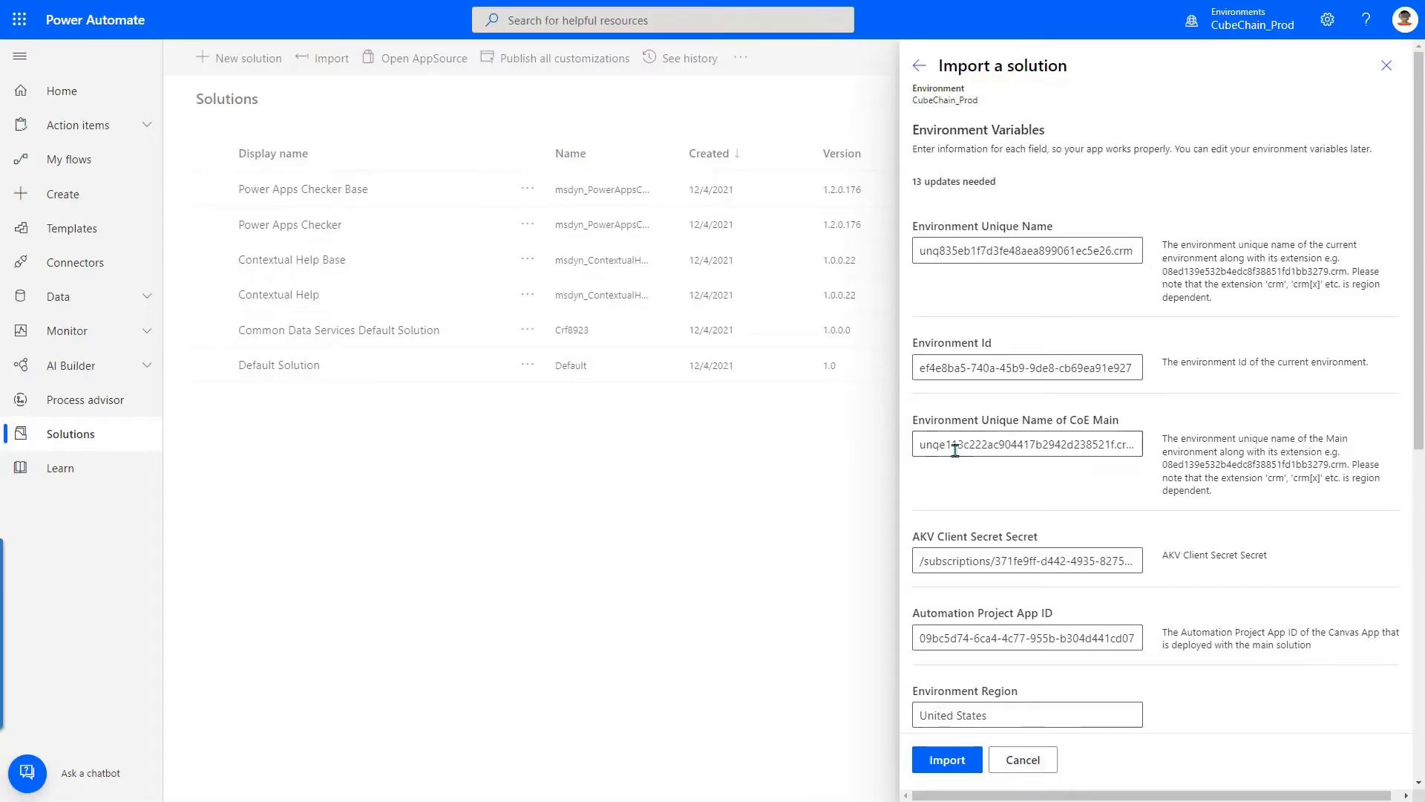
# Check the import's Environment Unique Name of CoE Main against the unique name in the CubeChain_Main session details in Power Apps
pyautogui.tripleClick(969, 444)
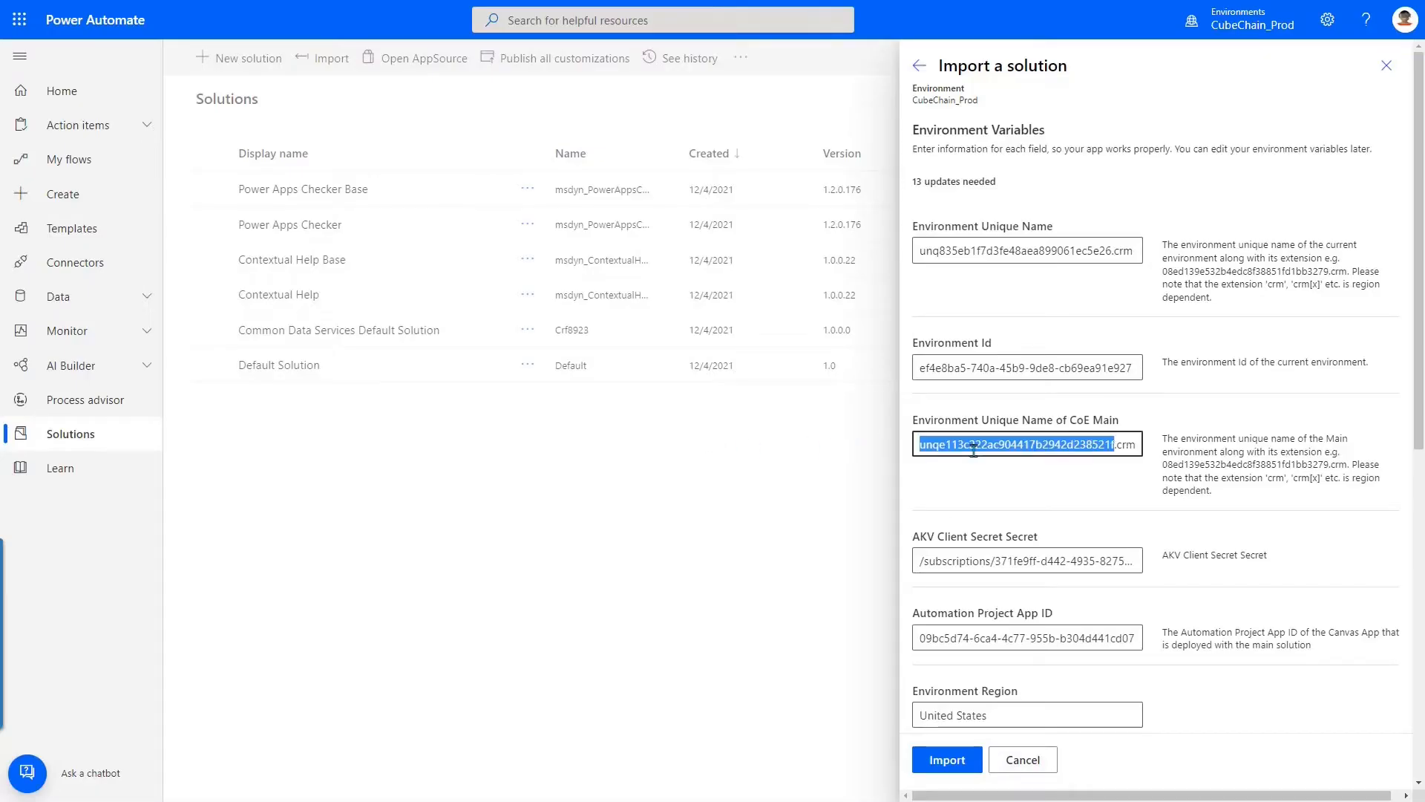
pyautogui.click(1047, 472)
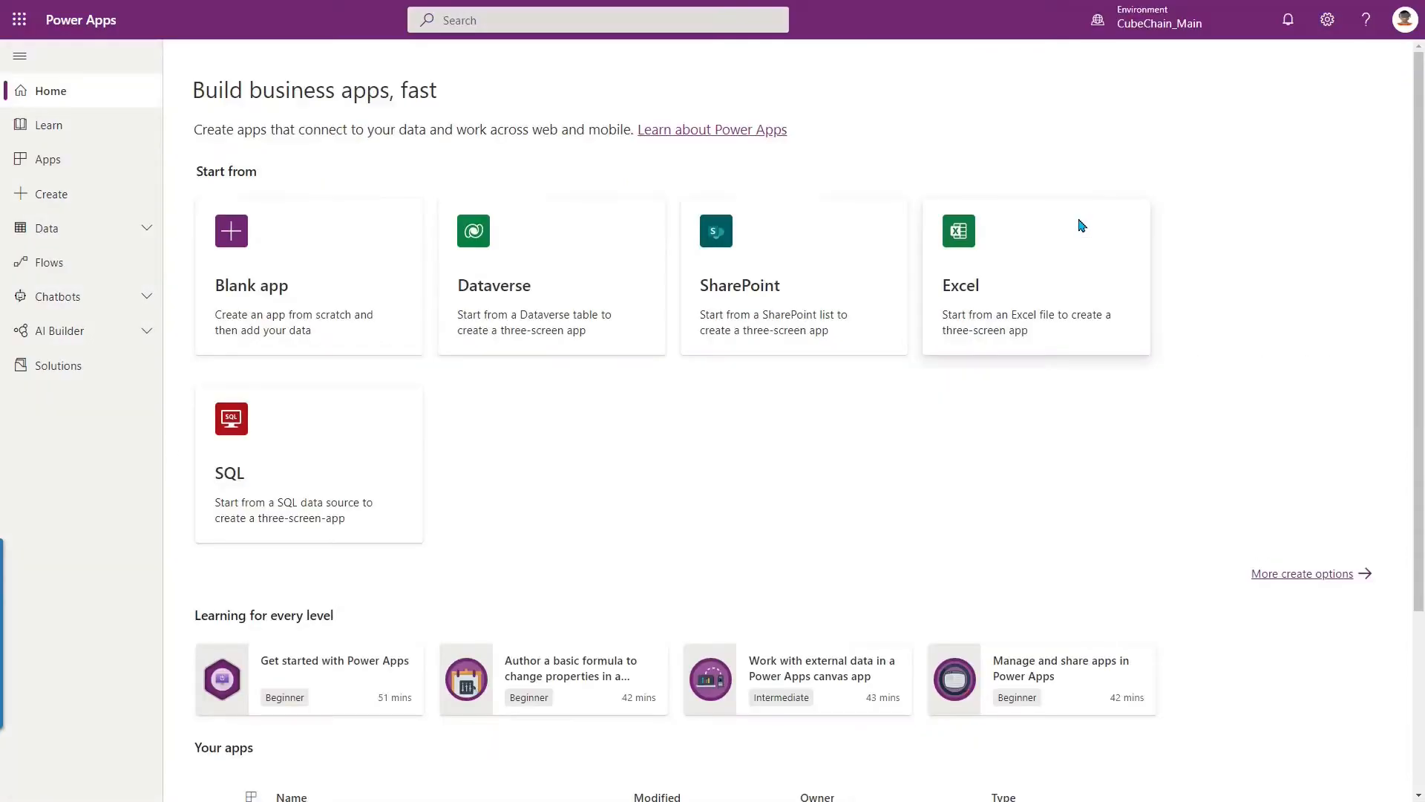
pyautogui.click(1326, 21)
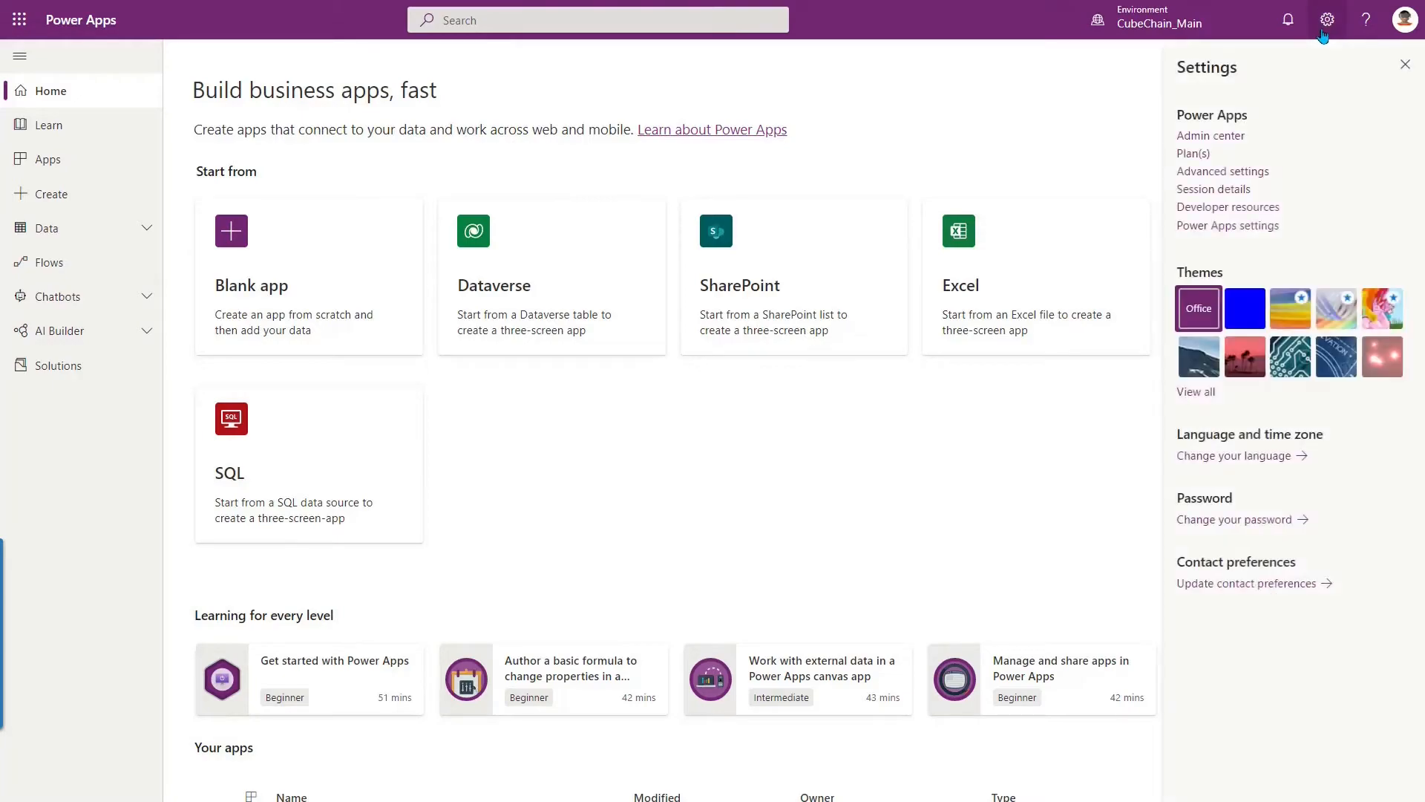
pyautogui.click(1242, 194)
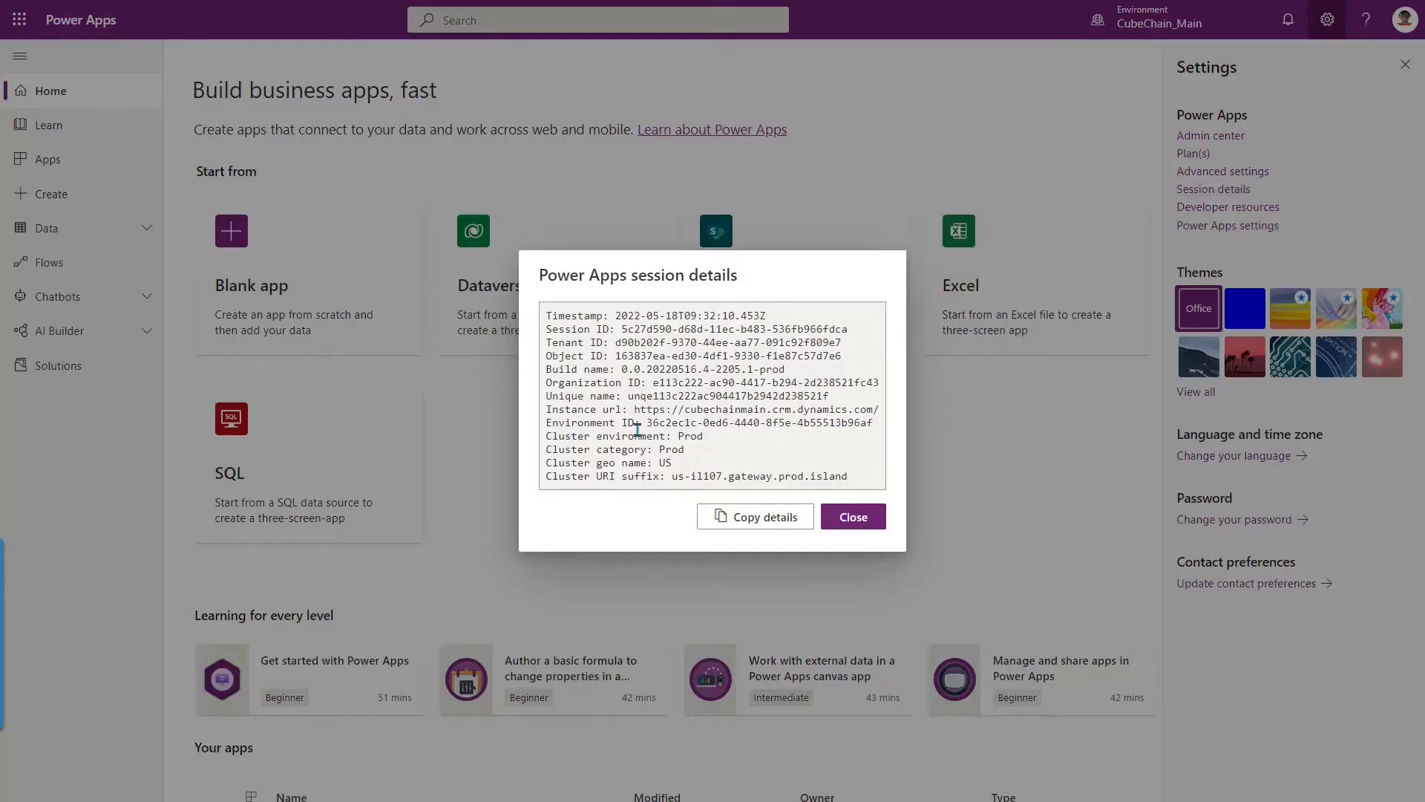
pyautogui.moveTo(628, 395); pyautogui.dragTo(833, 398)
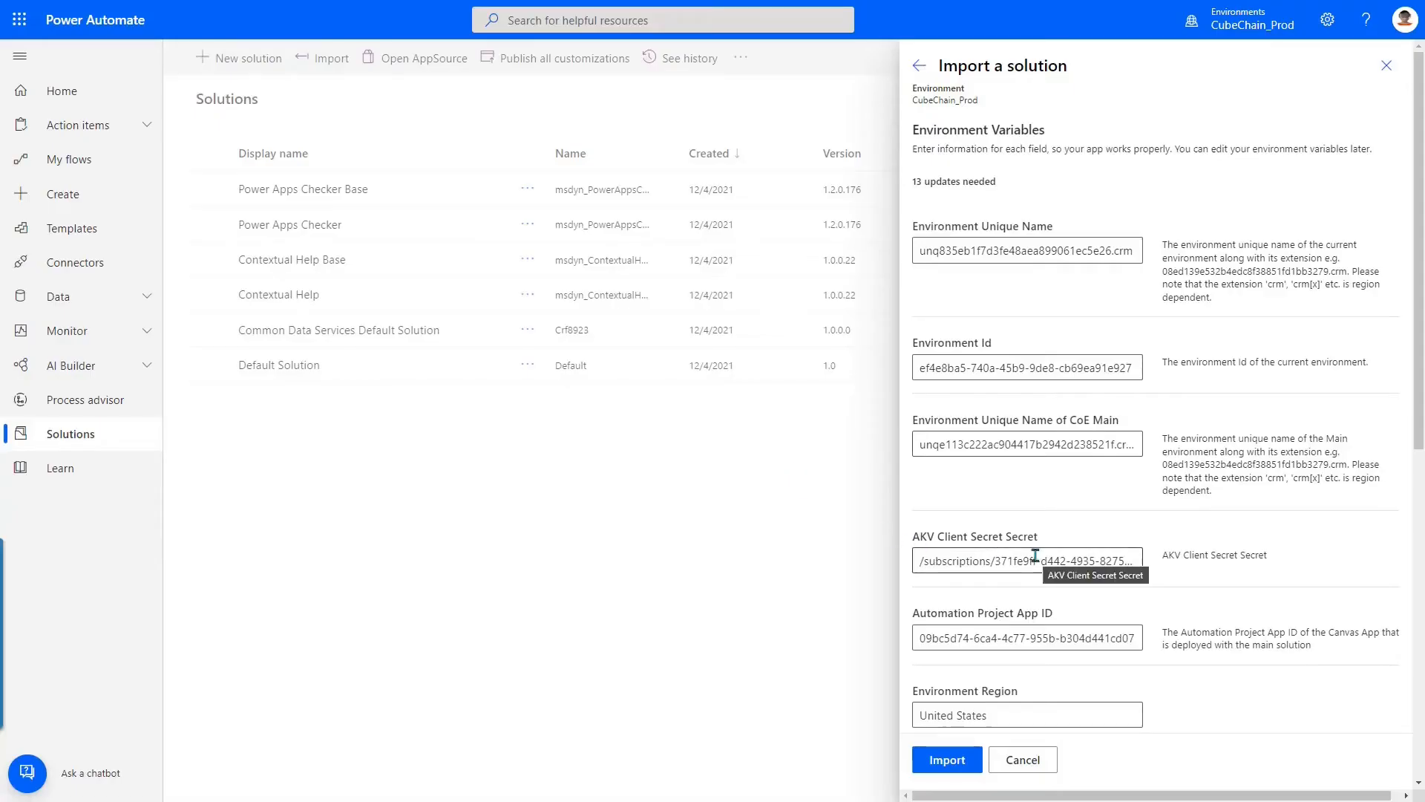
# Open the secrets of key vault KV-ContosoAutoCoE-Dev in the Azure portal and select its resource path from /subscriptions through /secrets in the page address
pyautogui.scroll(-2, 1087, 527)
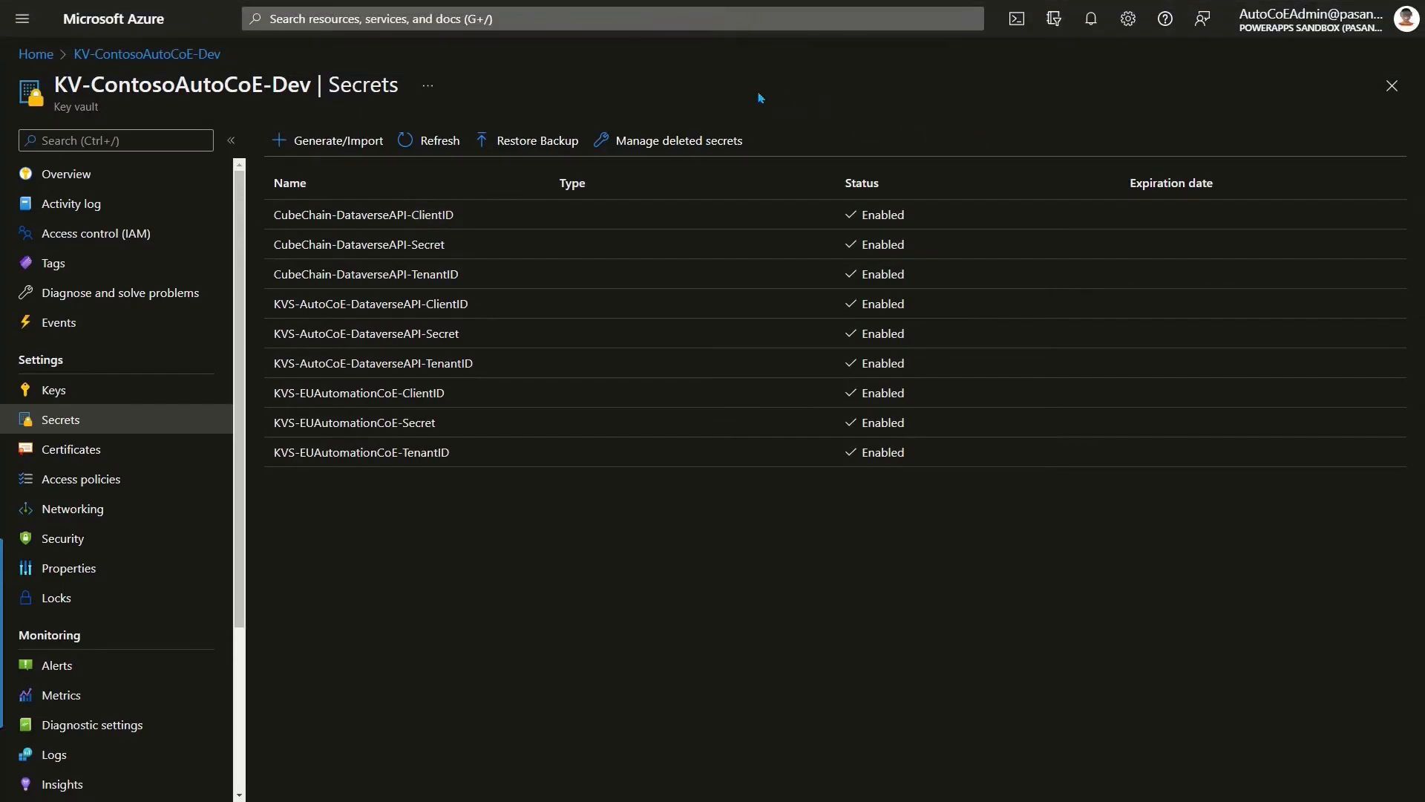
pyautogui.click(36, 54)
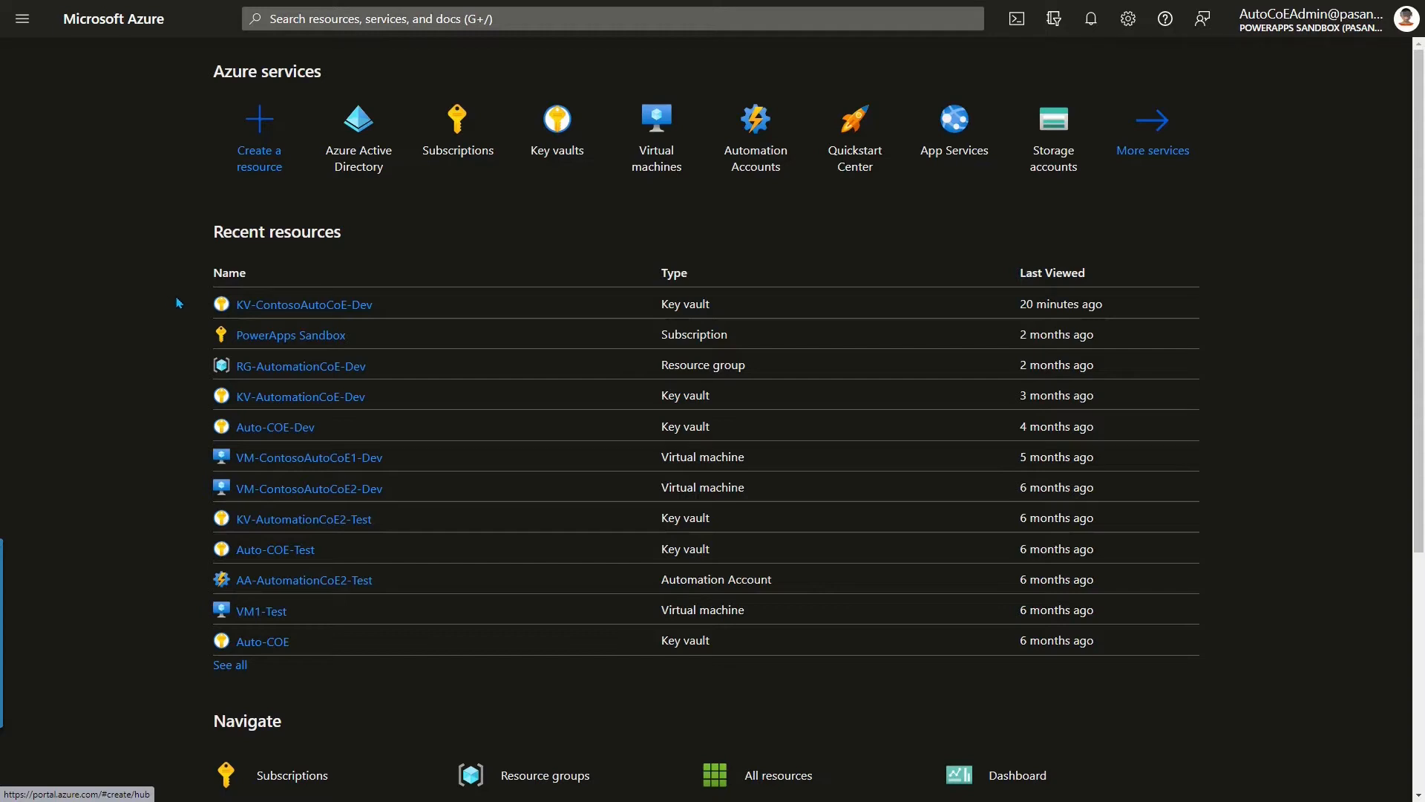
pyautogui.click(291, 307)
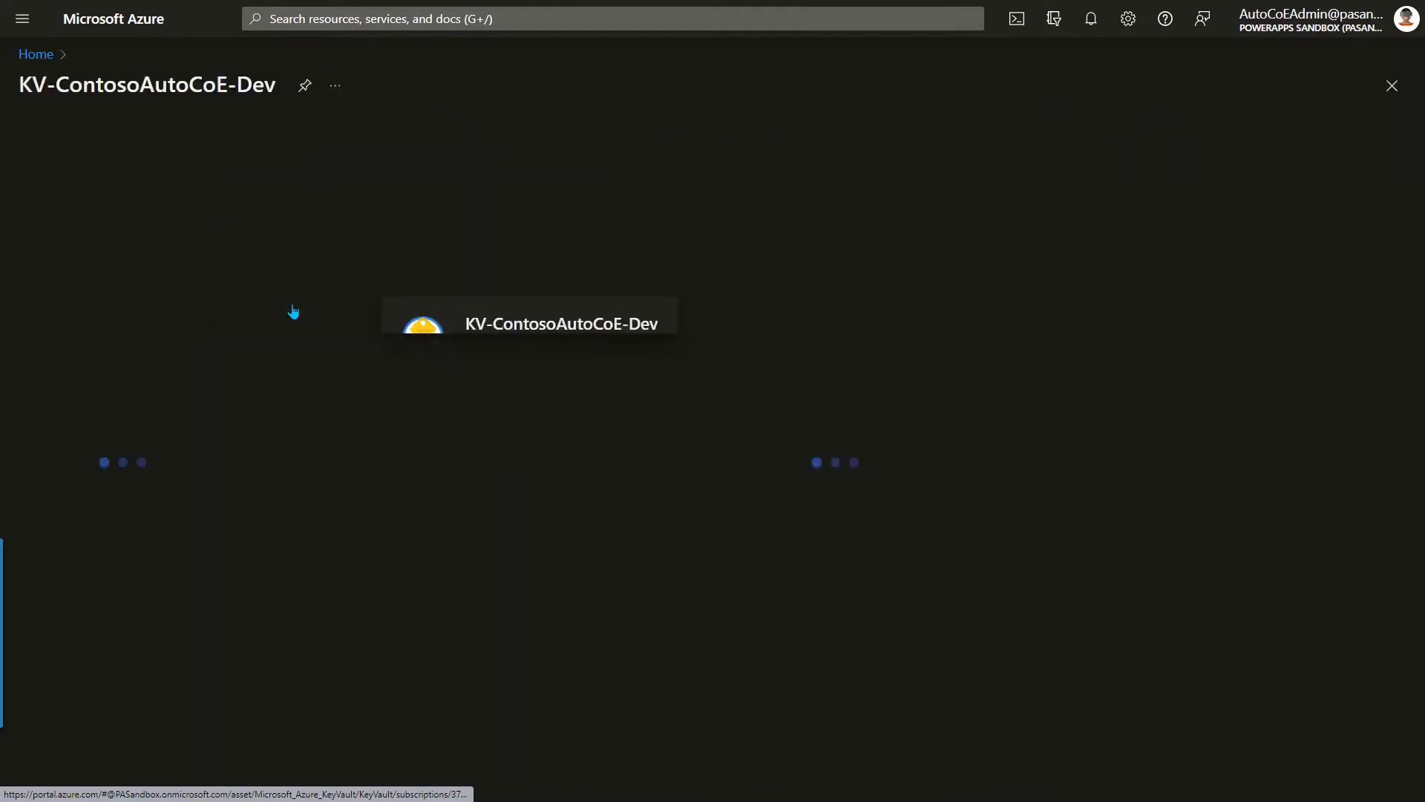
pyautogui.click(88, 420)
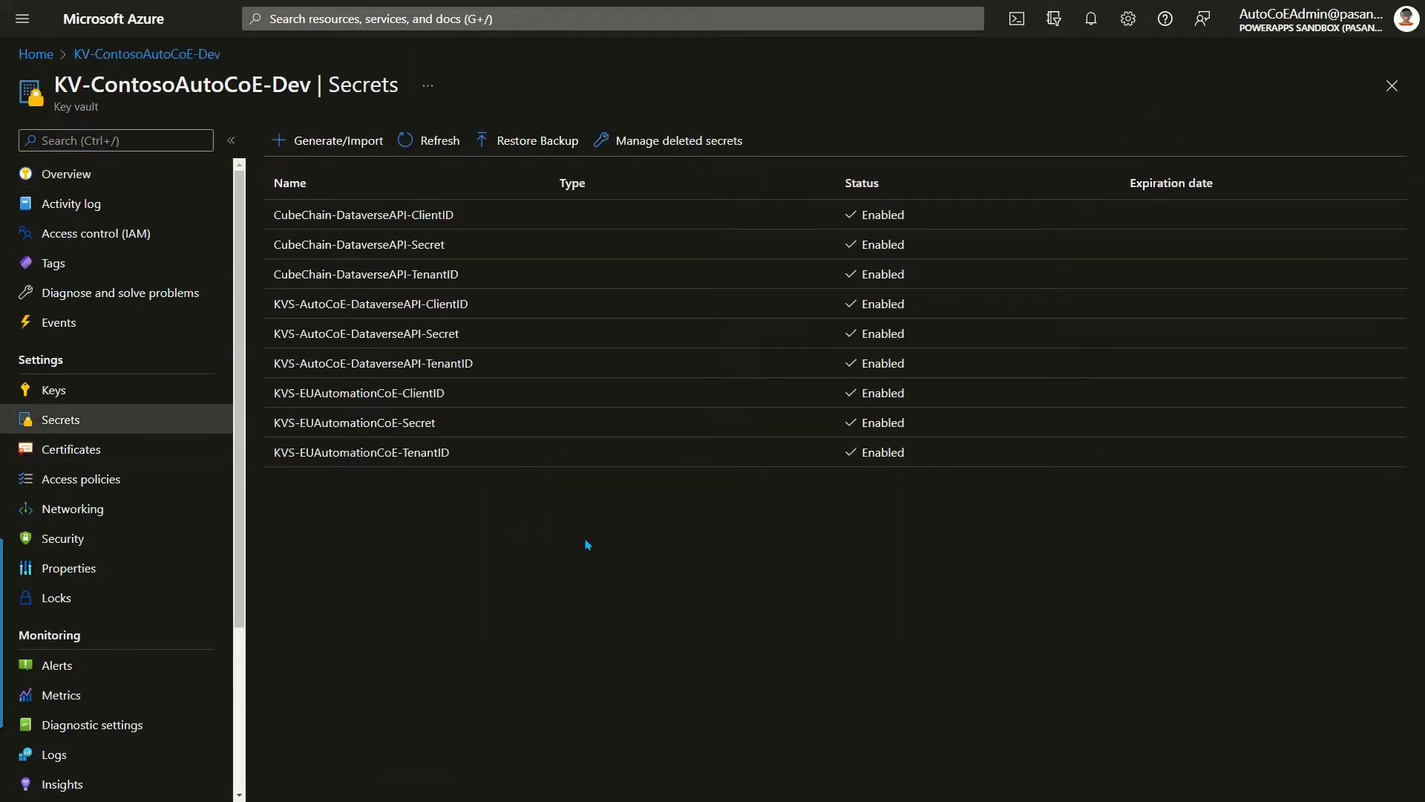
pyautogui.moveTo(538, 4)
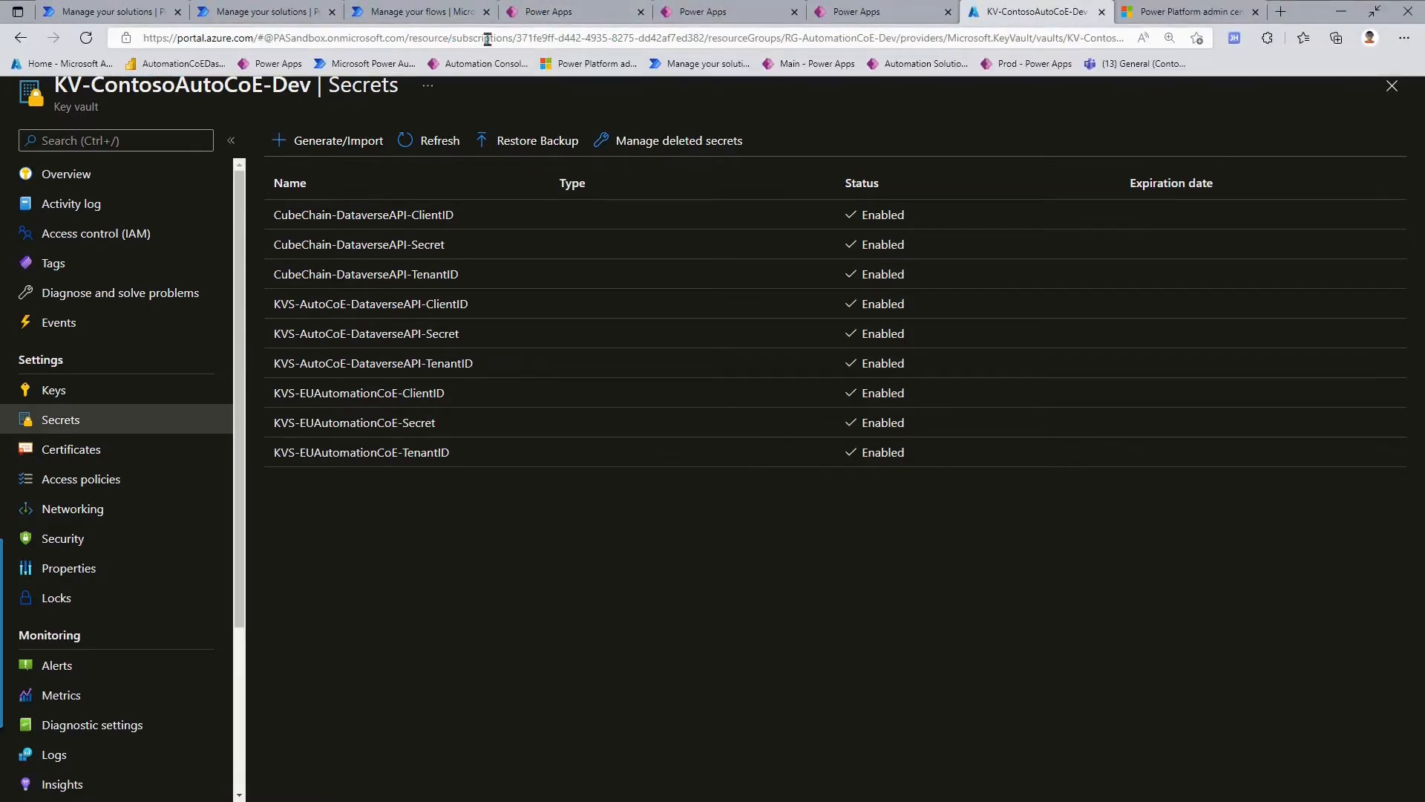
pyautogui.moveTo(450, 38); pyautogui.dragTo(1251, 41)
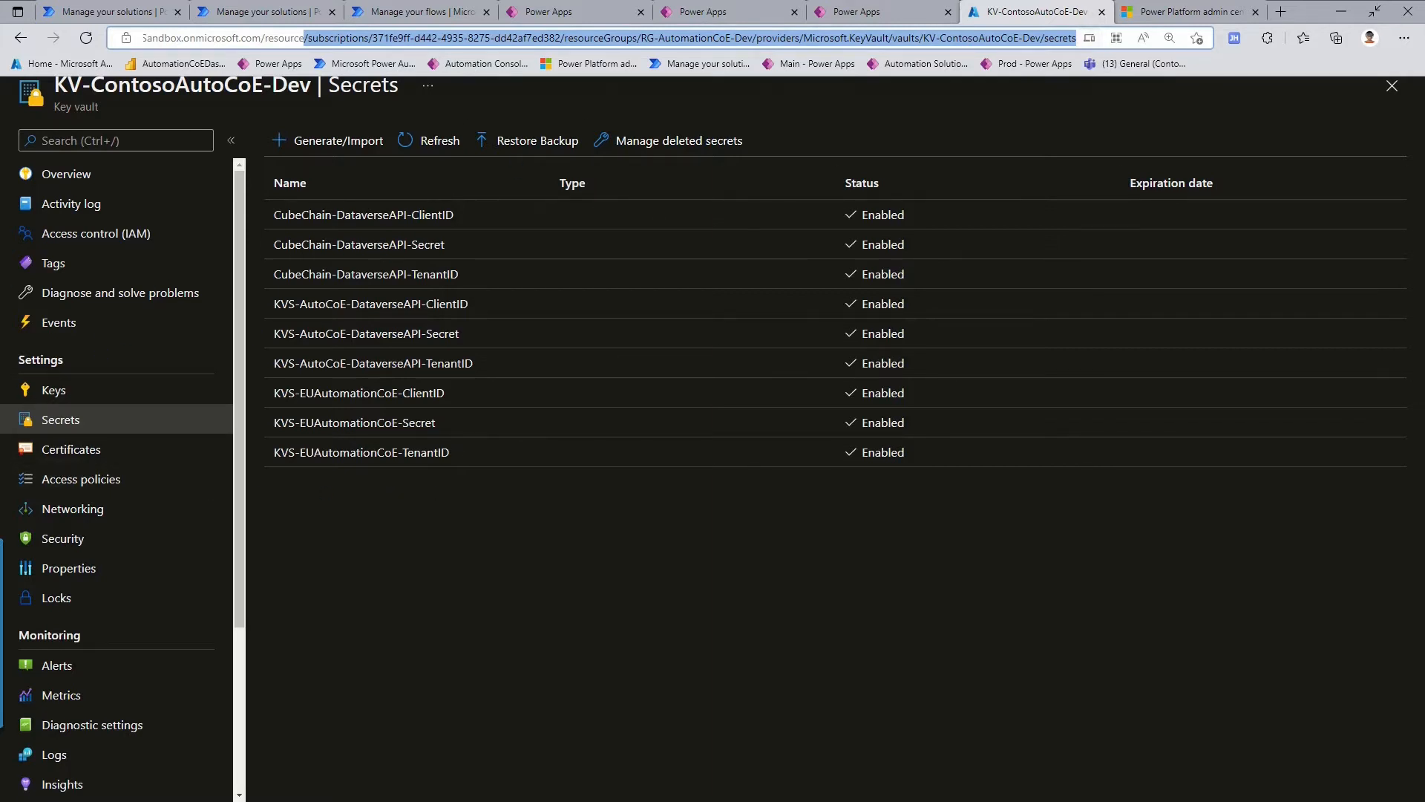
# Switch to Visual Studio Code, maximize its window and select the AKV client ID path from /subscriptions up to /secrets/
pyautogui.moveTo(0, 42); pyautogui.dragTo(757, 154)
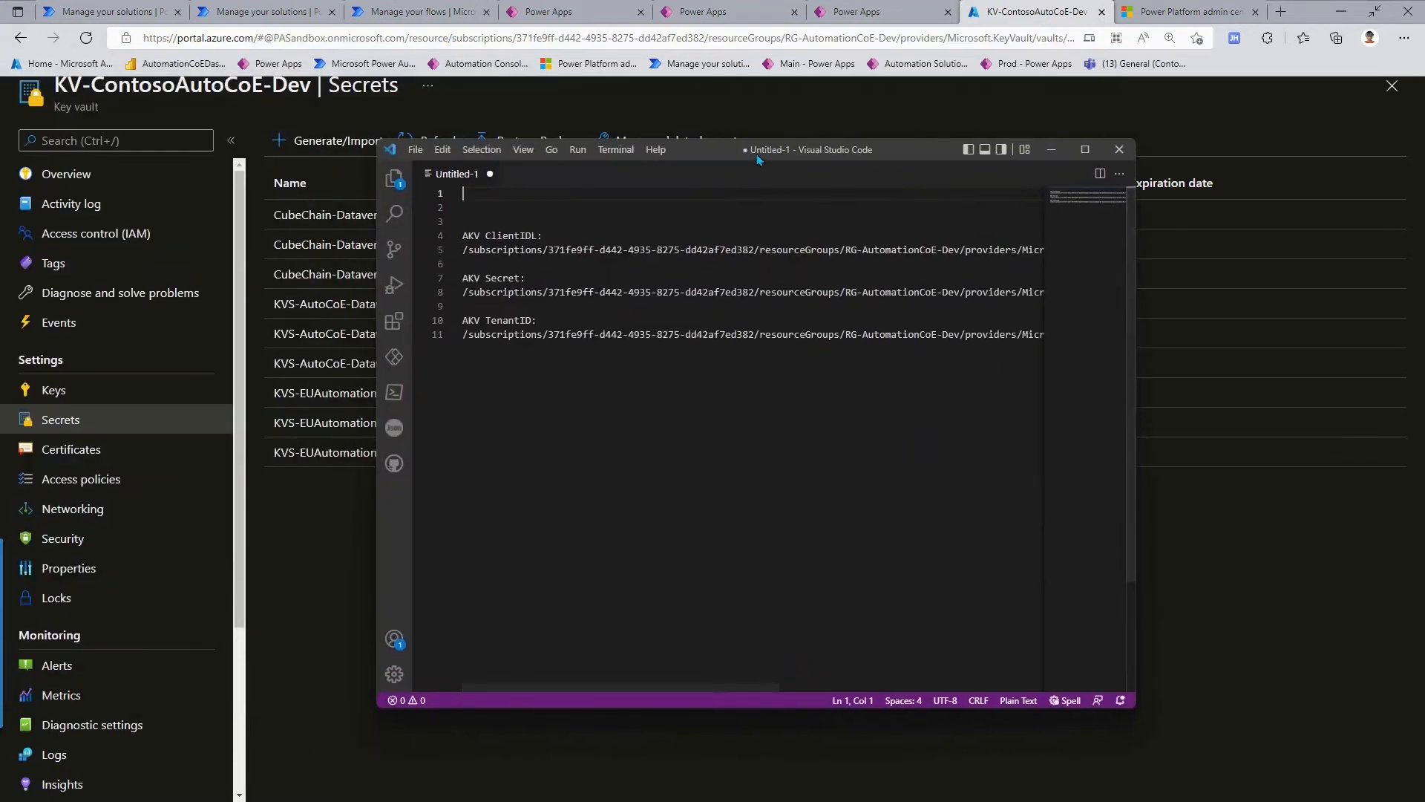
pyautogui.doubleClick(757, 153)
pyautogui.click(185, 96)
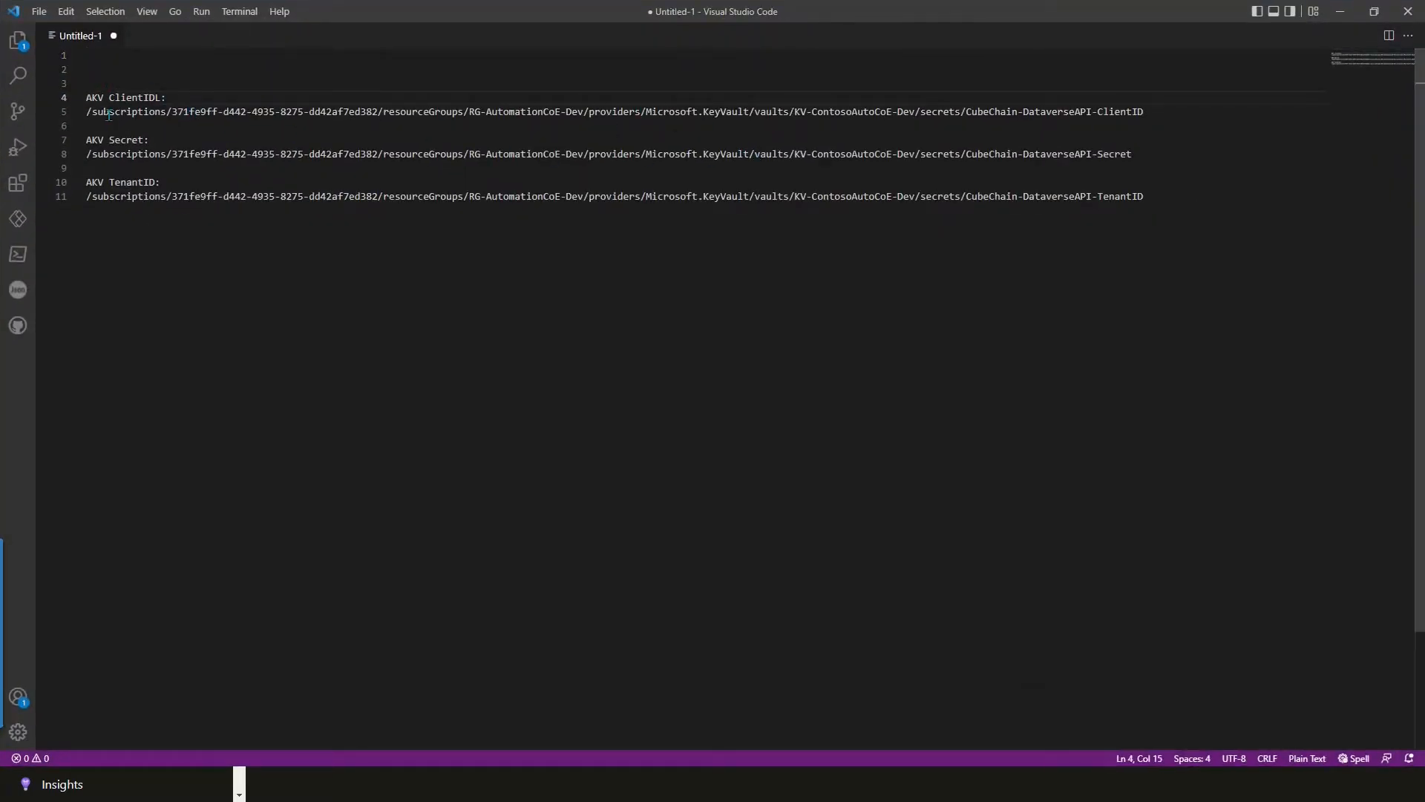
pyautogui.moveTo(86, 112); pyautogui.dragTo(966, 113)
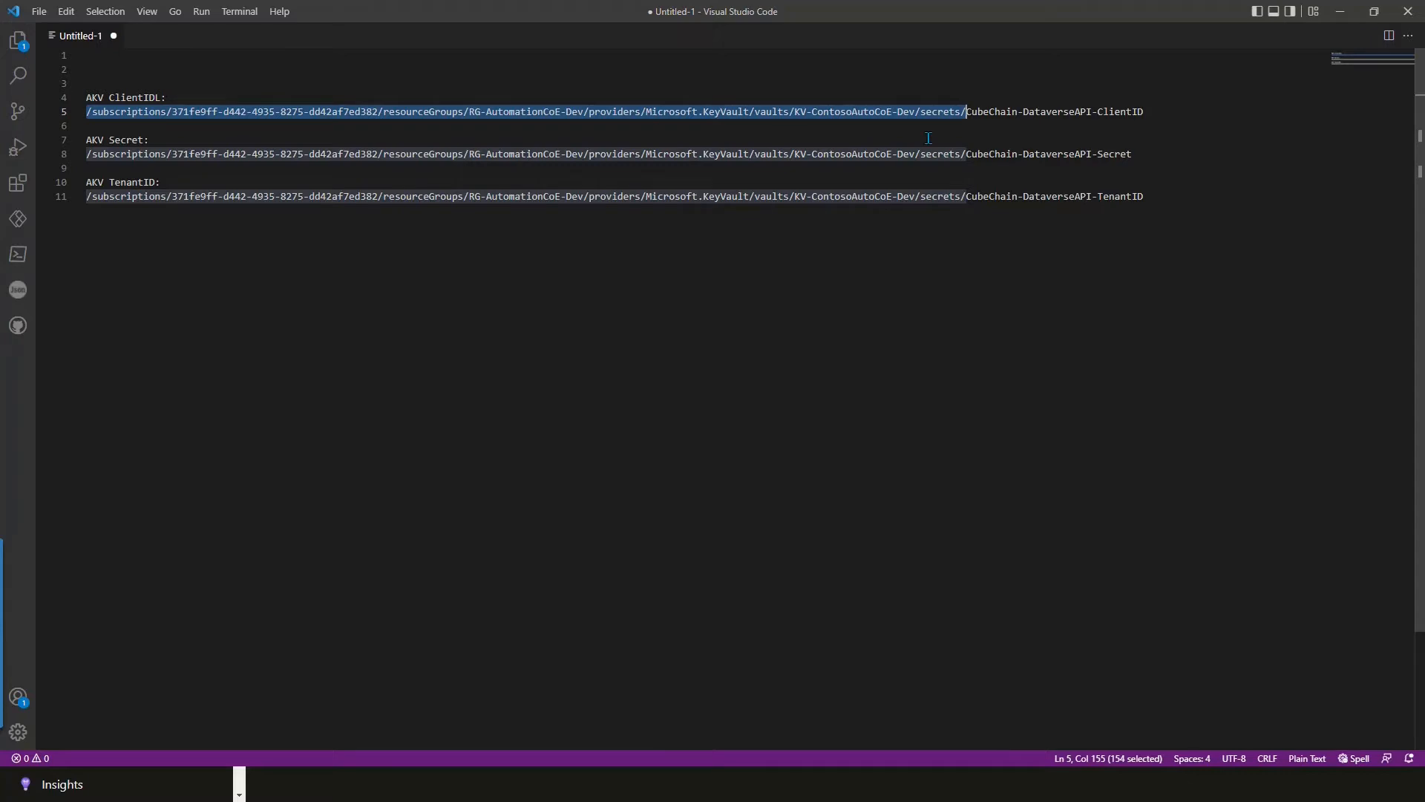
pyautogui.press('Escape')
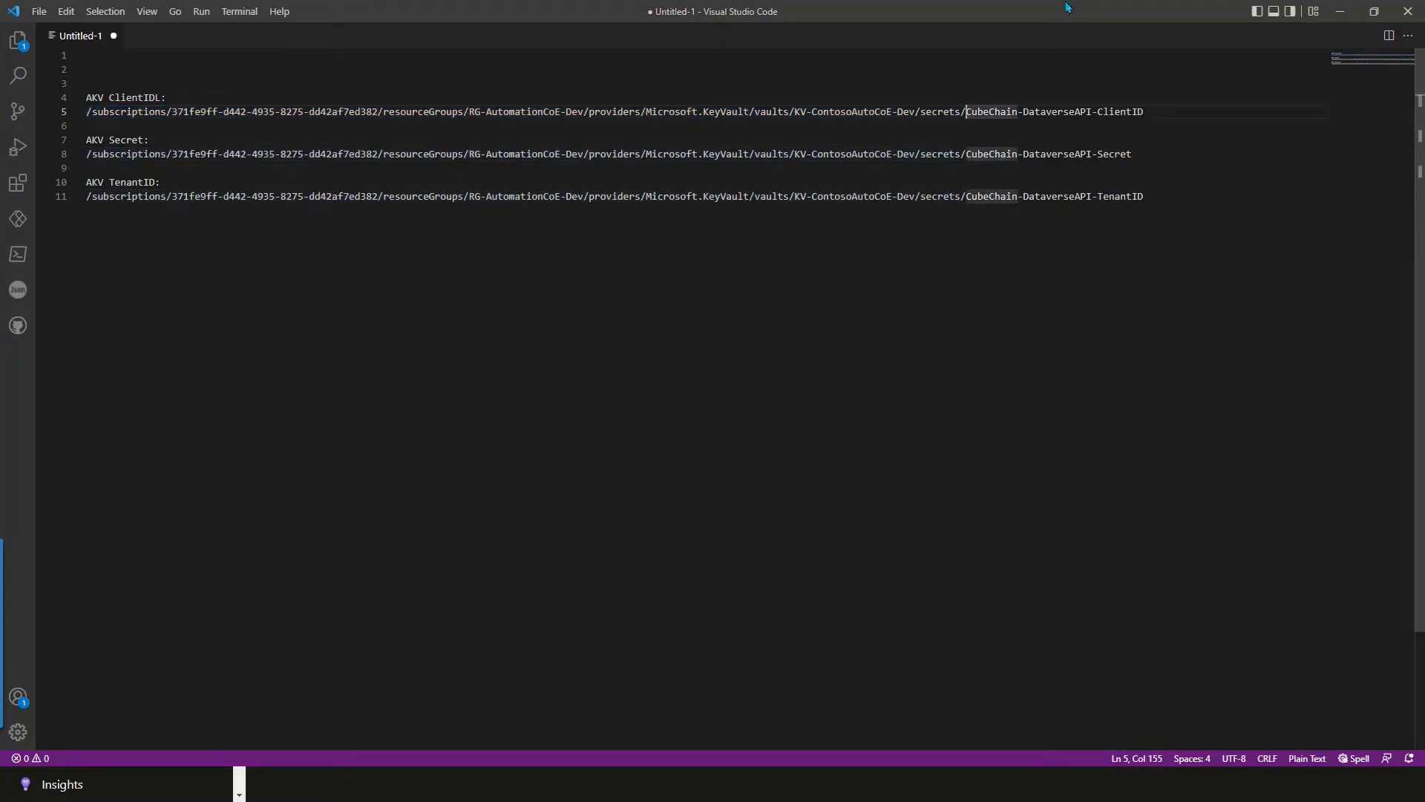
# Highlight the secret names CubeChain-DataverseAPI-ClientID, CubeChain-DataverseAPI-Secret and CubeChain-DataverseAPI-TenantID at the ends of the three paths
pyautogui.click(1125, 134)
pyautogui.moveTo(1152, 117); pyautogui.dragTo(968, 115)
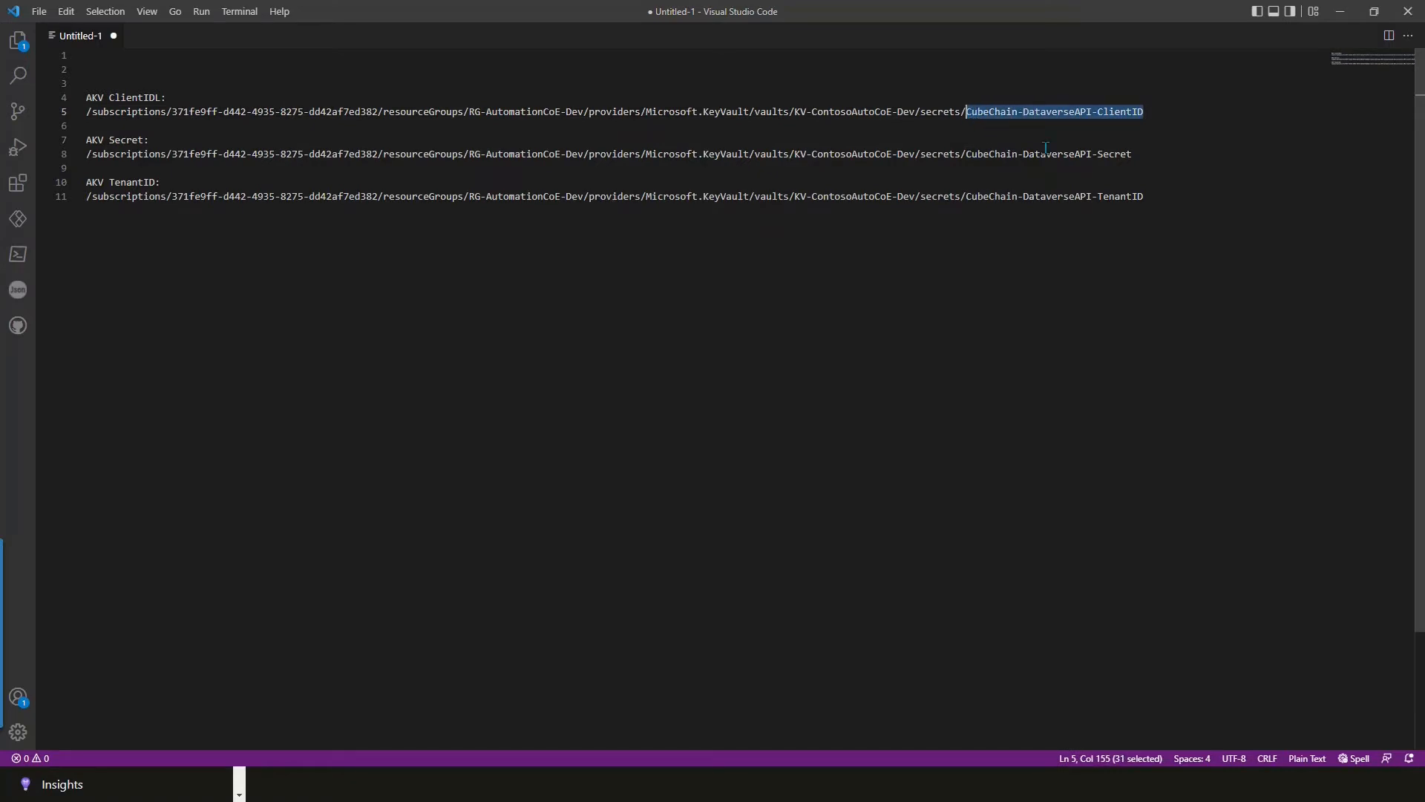
pyautogui.moveTo(966, 155); pyautogui.dragTo(1146, 156)
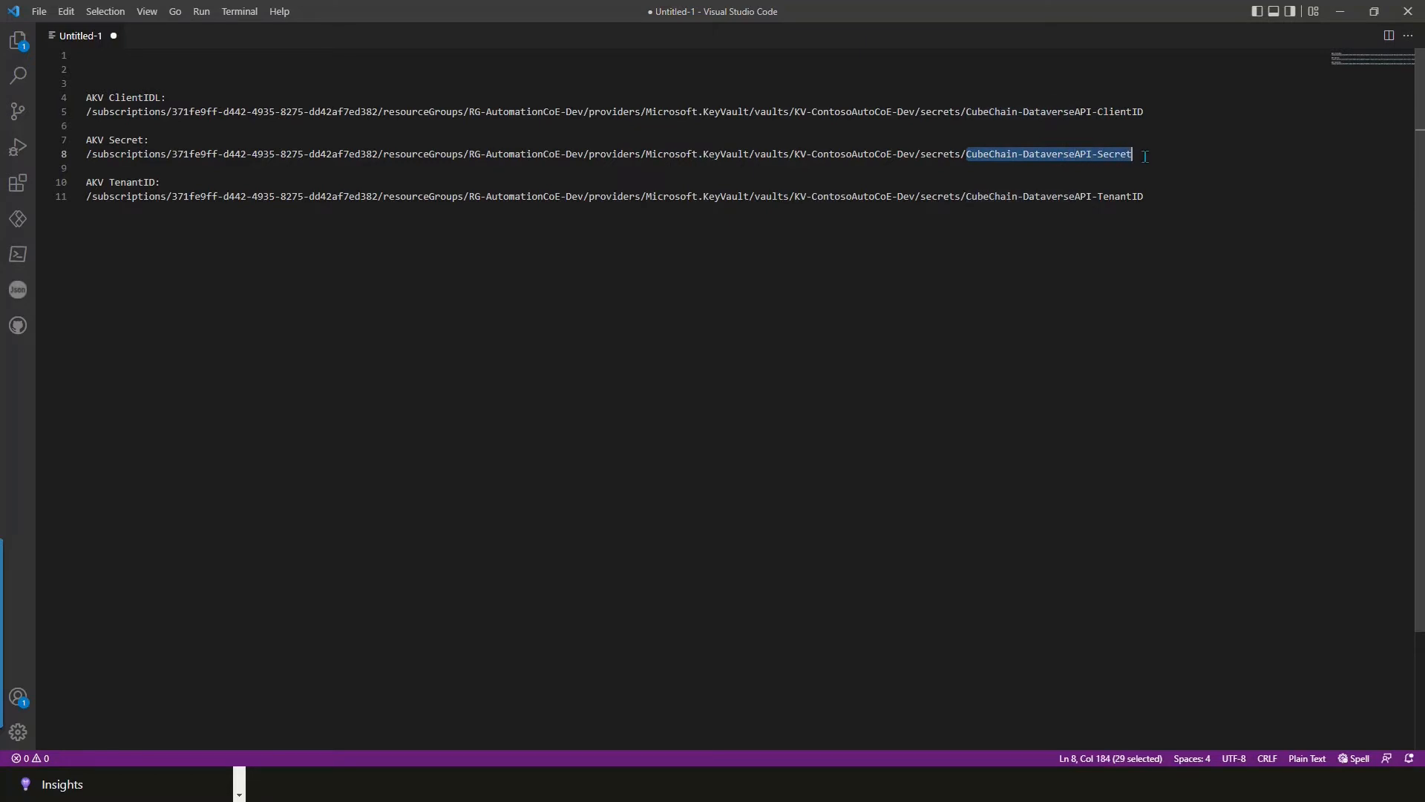
pyautogui.moveTo(966, 196); pyautogui.dragTo(1079, 240)
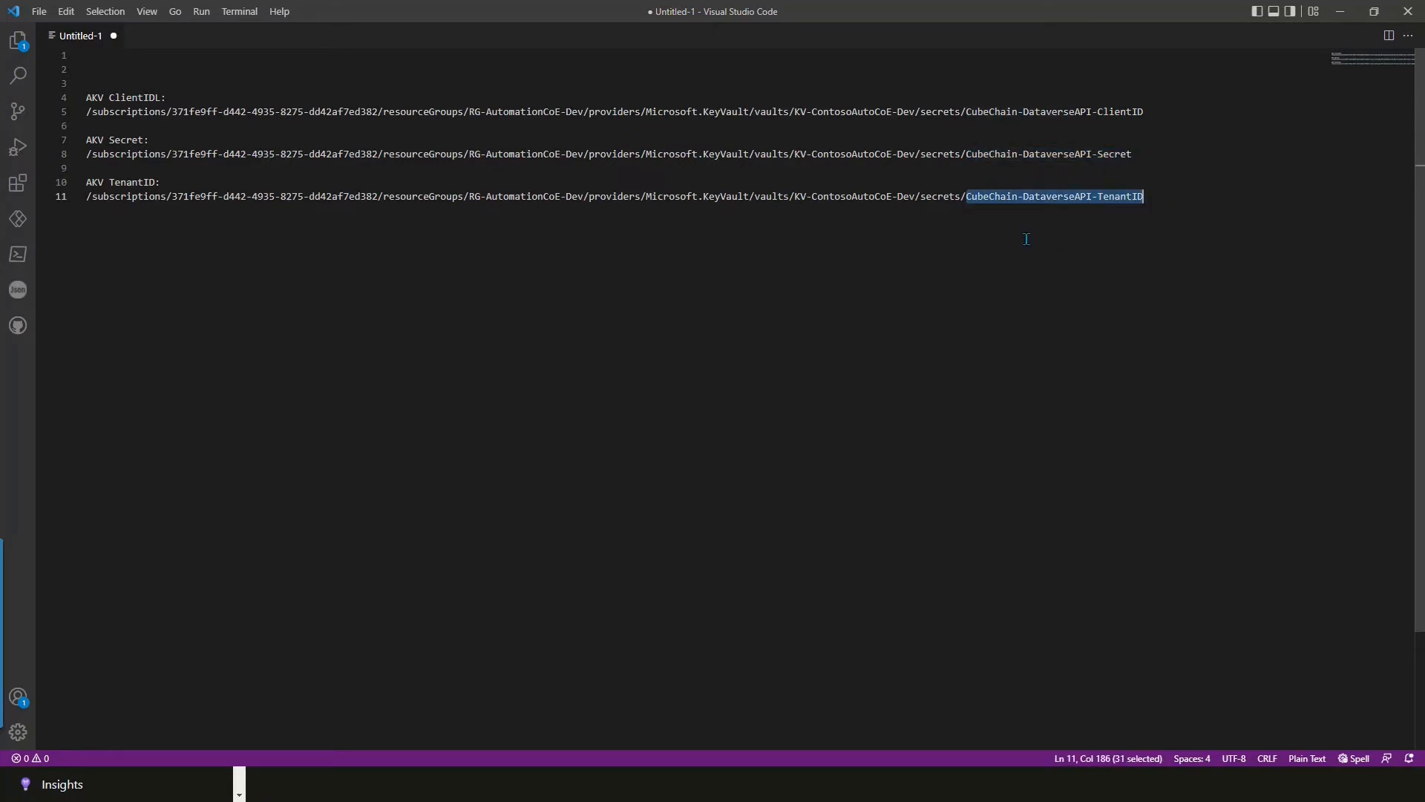
pyautogui.click(1152, 198)
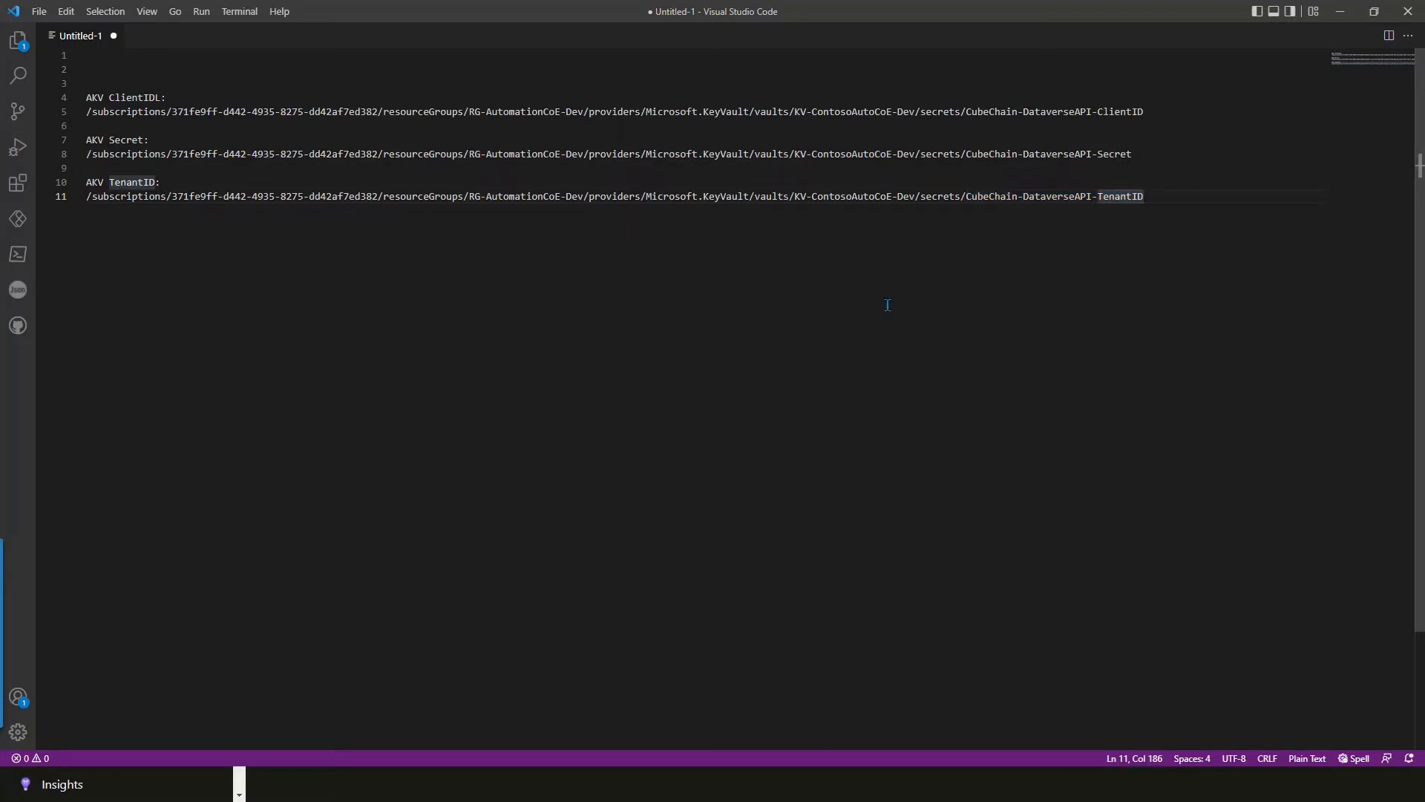
# Switch to Power Apps, open the details of the Automation Project app in CubeChain_Main and select its App ID
pyautogui.hotkey('alt', 'Tab')
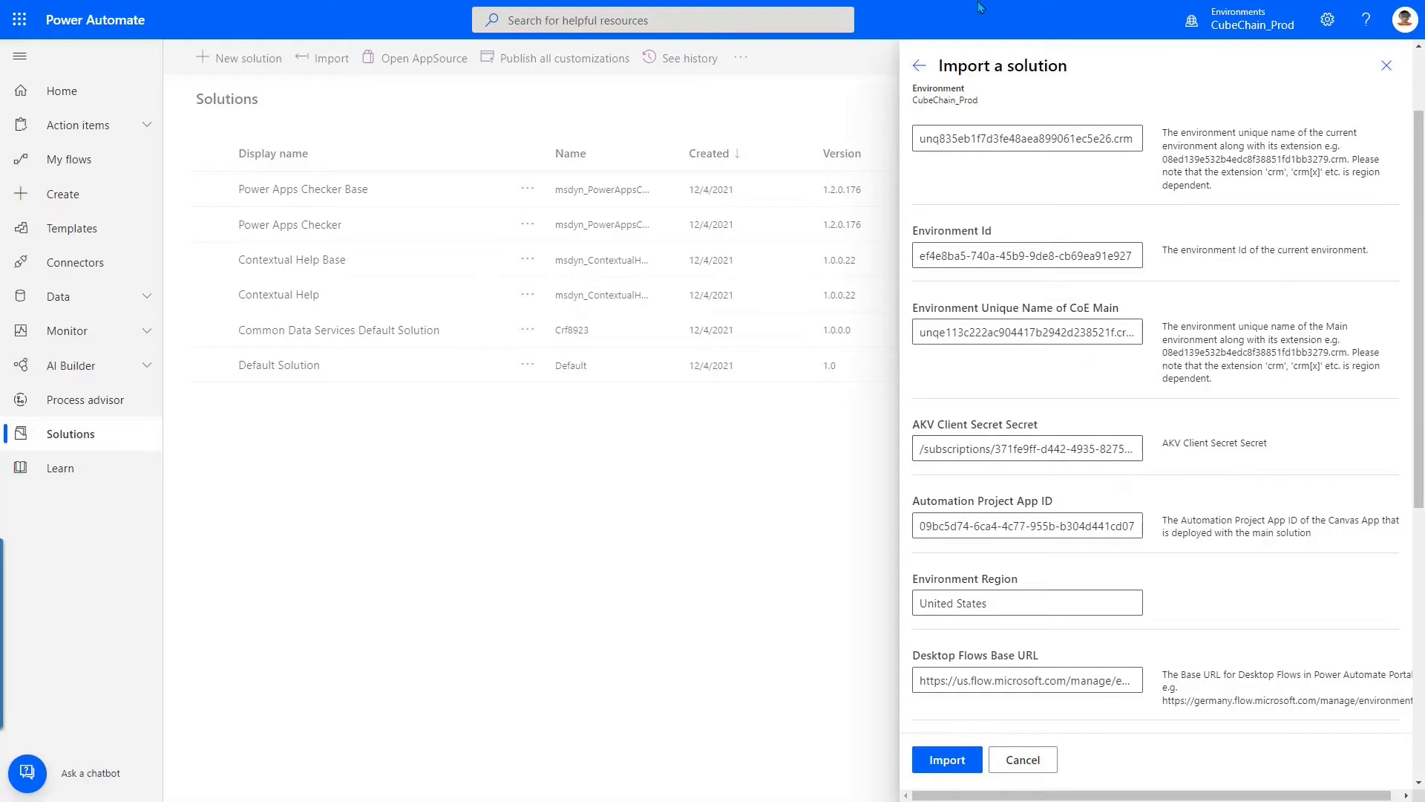
pyautogui.moveTo(982, 7)
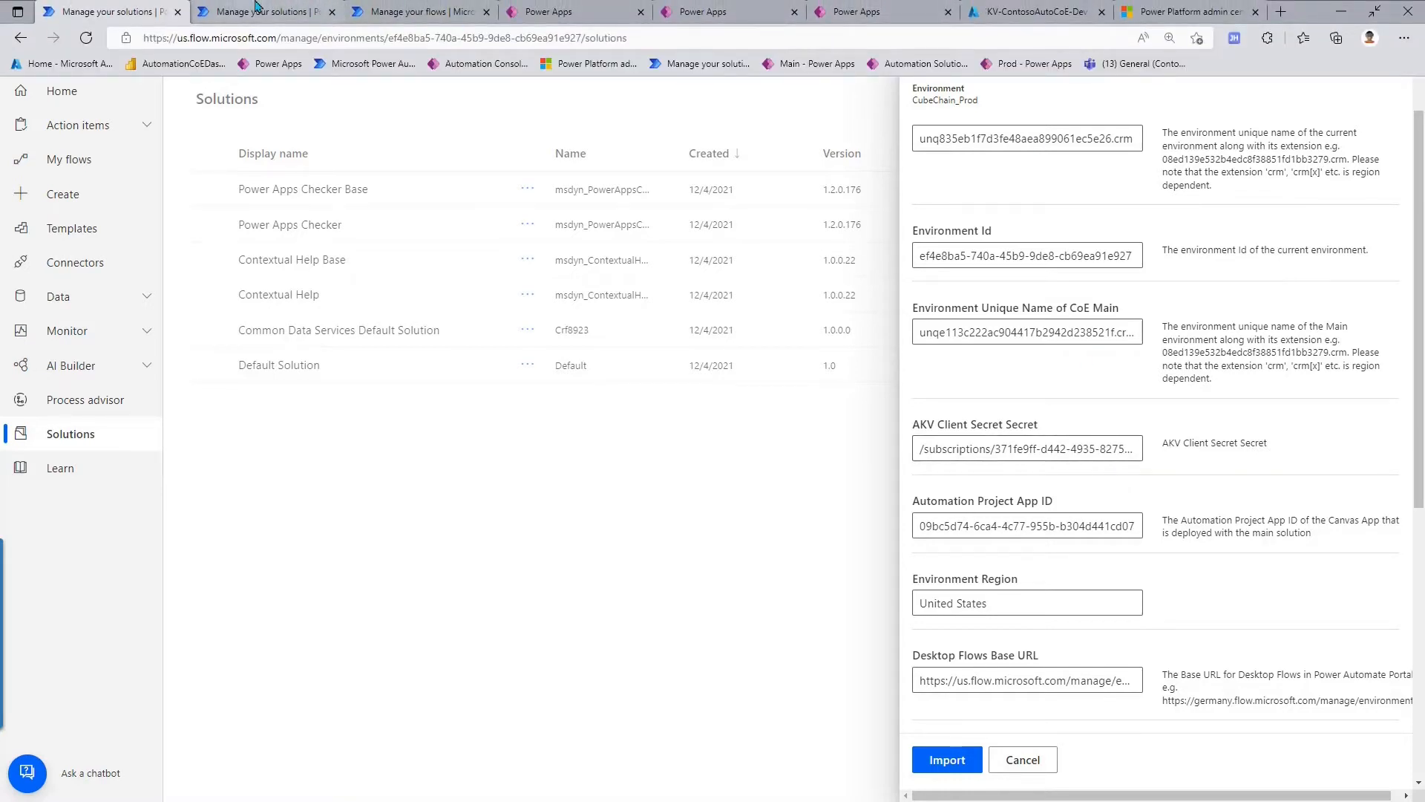
pyautogui.click(554, 13)
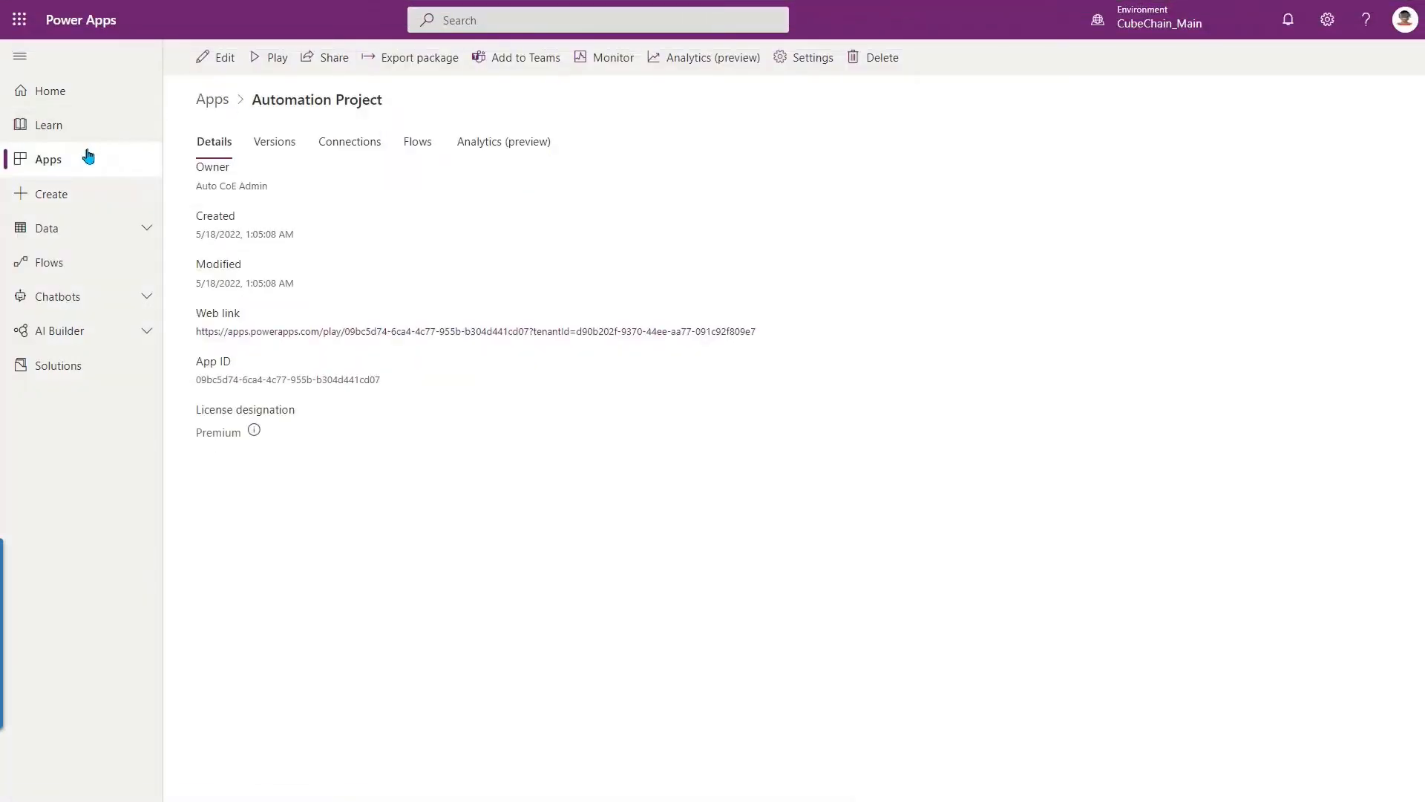
pyautogui.click(49, 171)
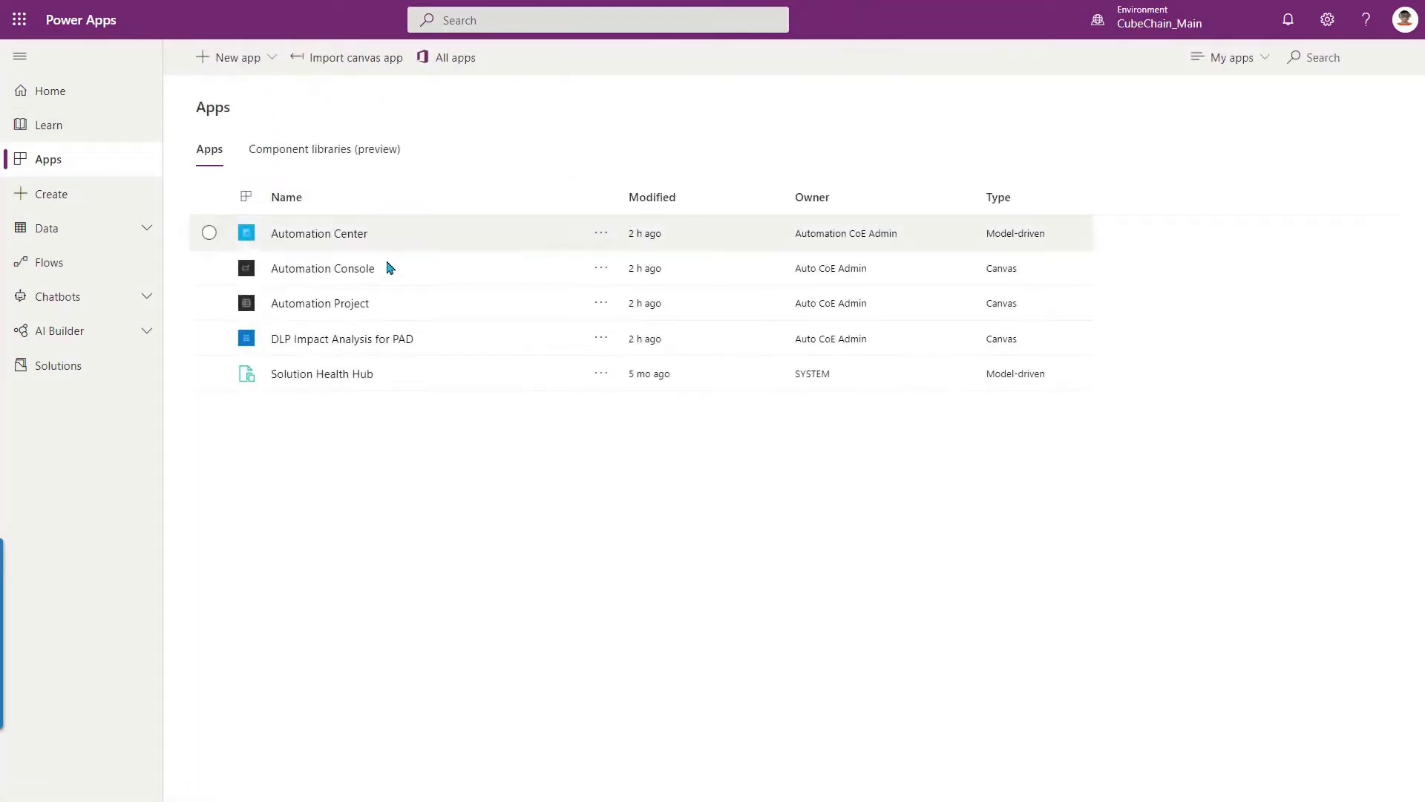
pyautogui.click(599, 305)
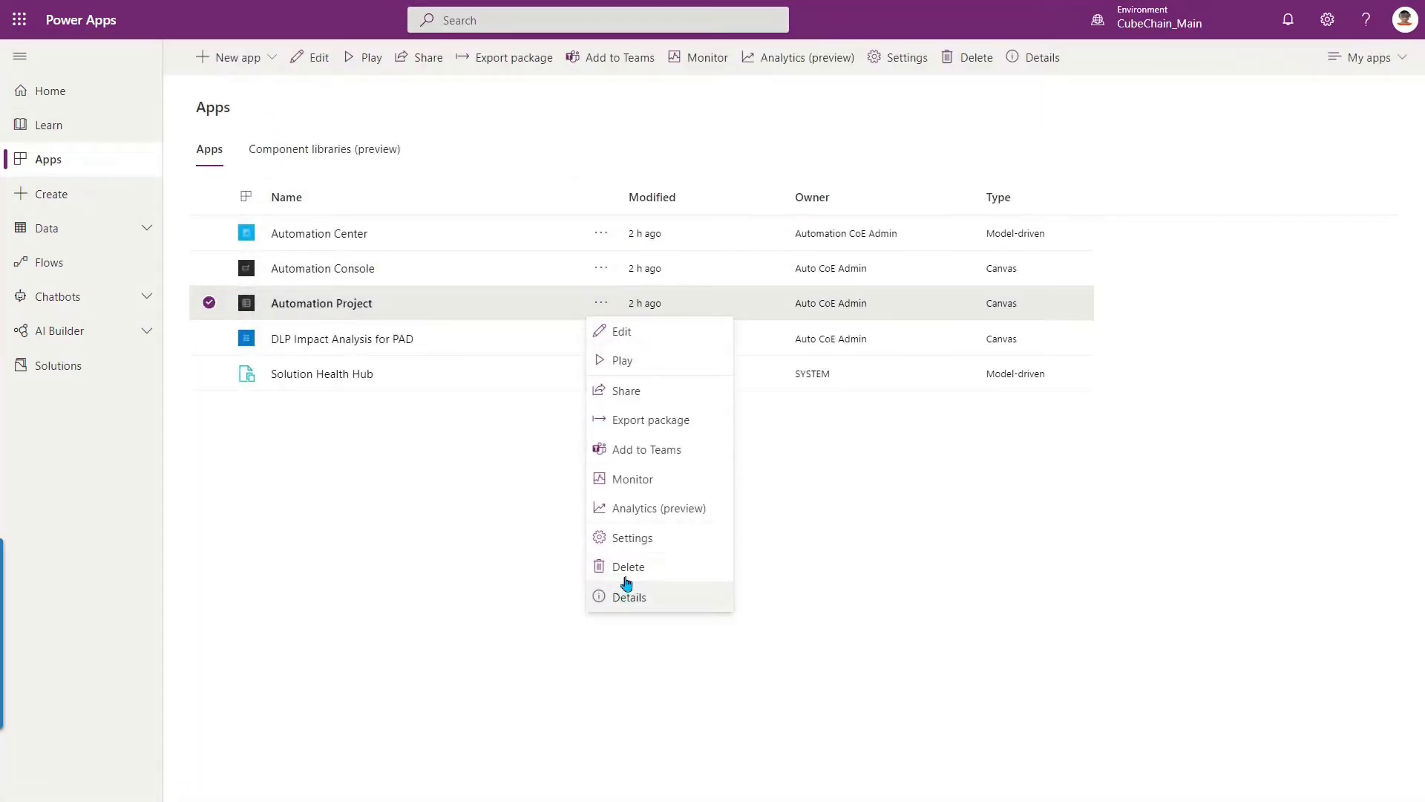
pyautogui.click(639, 595)
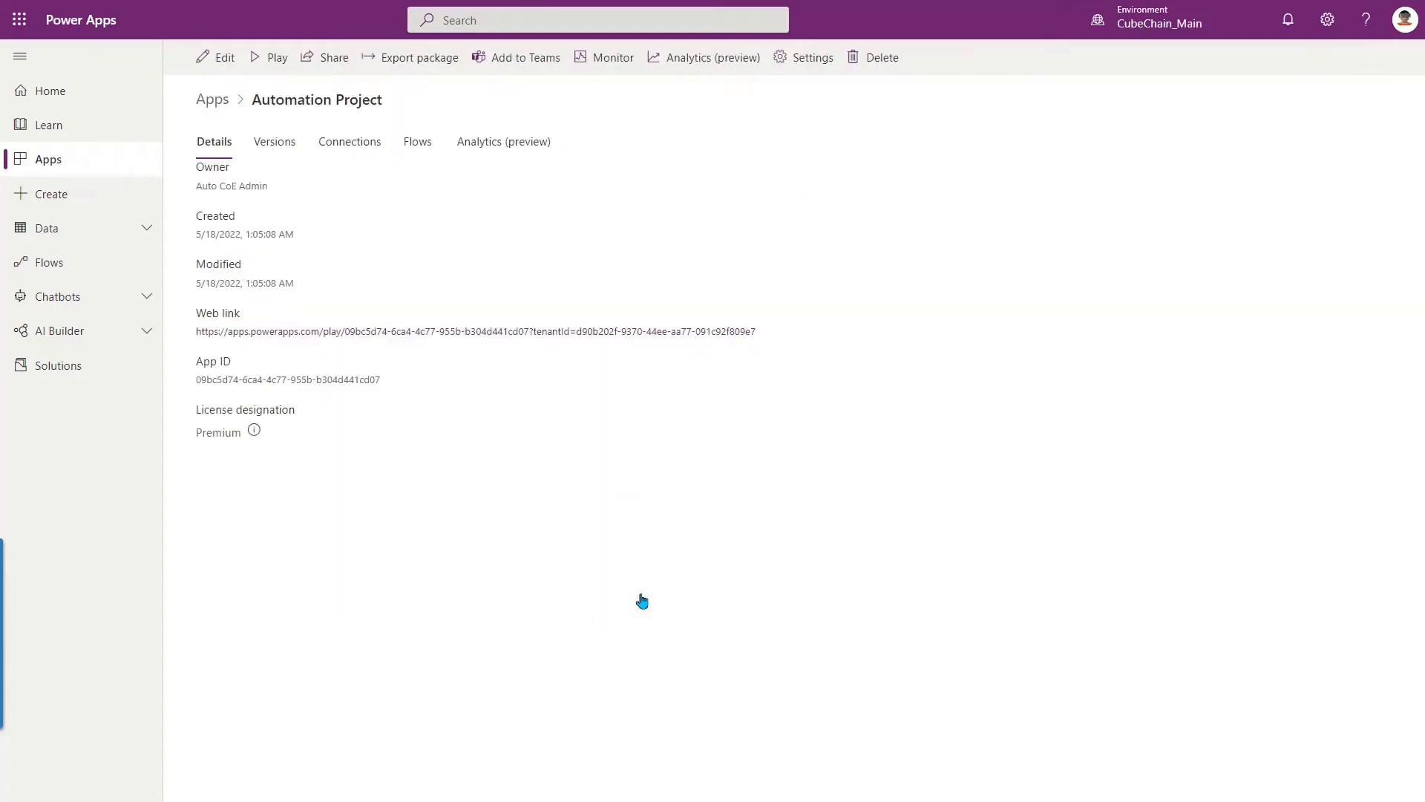
pyautogui.tripleClick(297, 379)
pyautogui.click(394, 395)
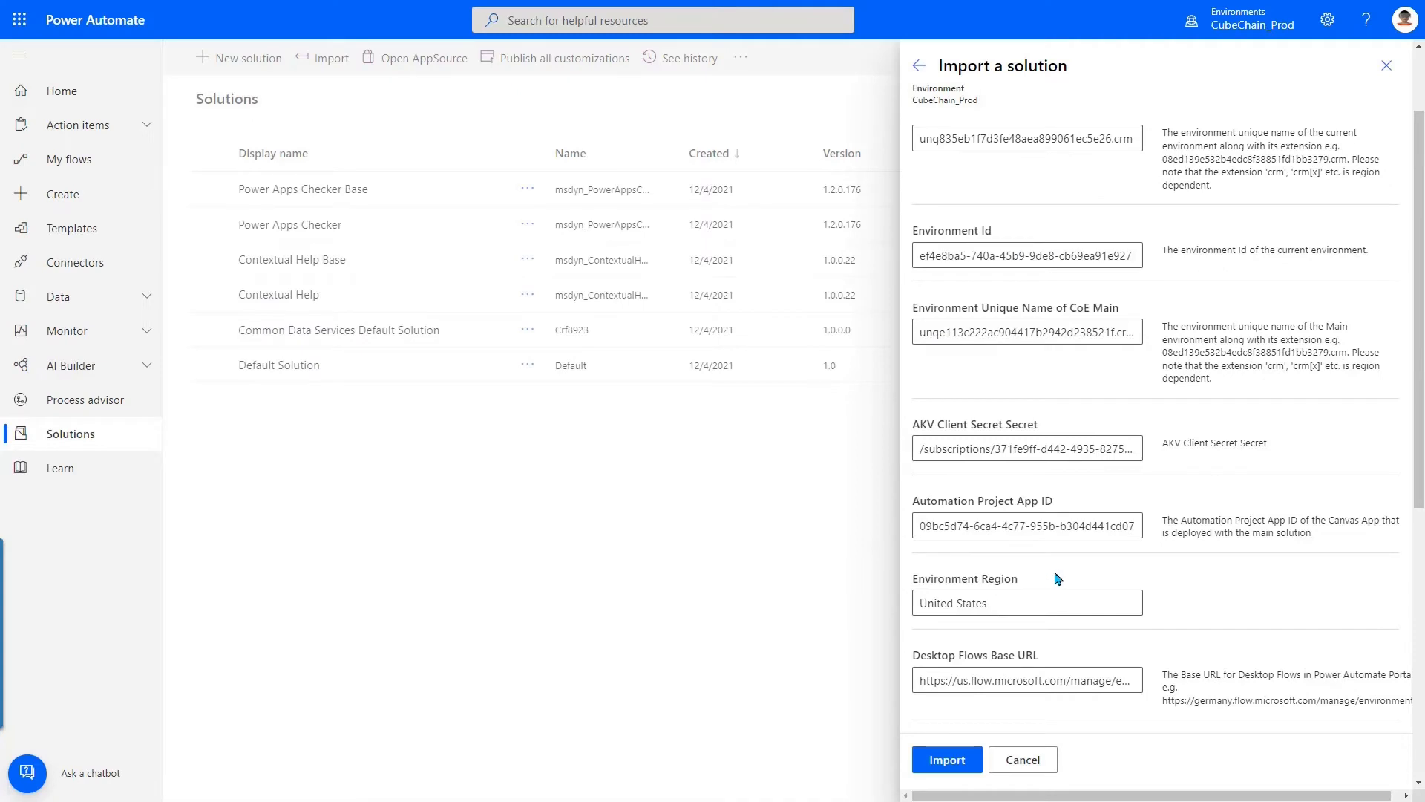
# Check the import's Environment Region against the CubeChain_Prod region in the Power Platform admin center, then return to the import form
pyautogui.scroll(-1, 1056, 567)
pyautogui.scroll(-1, 1056, 566)
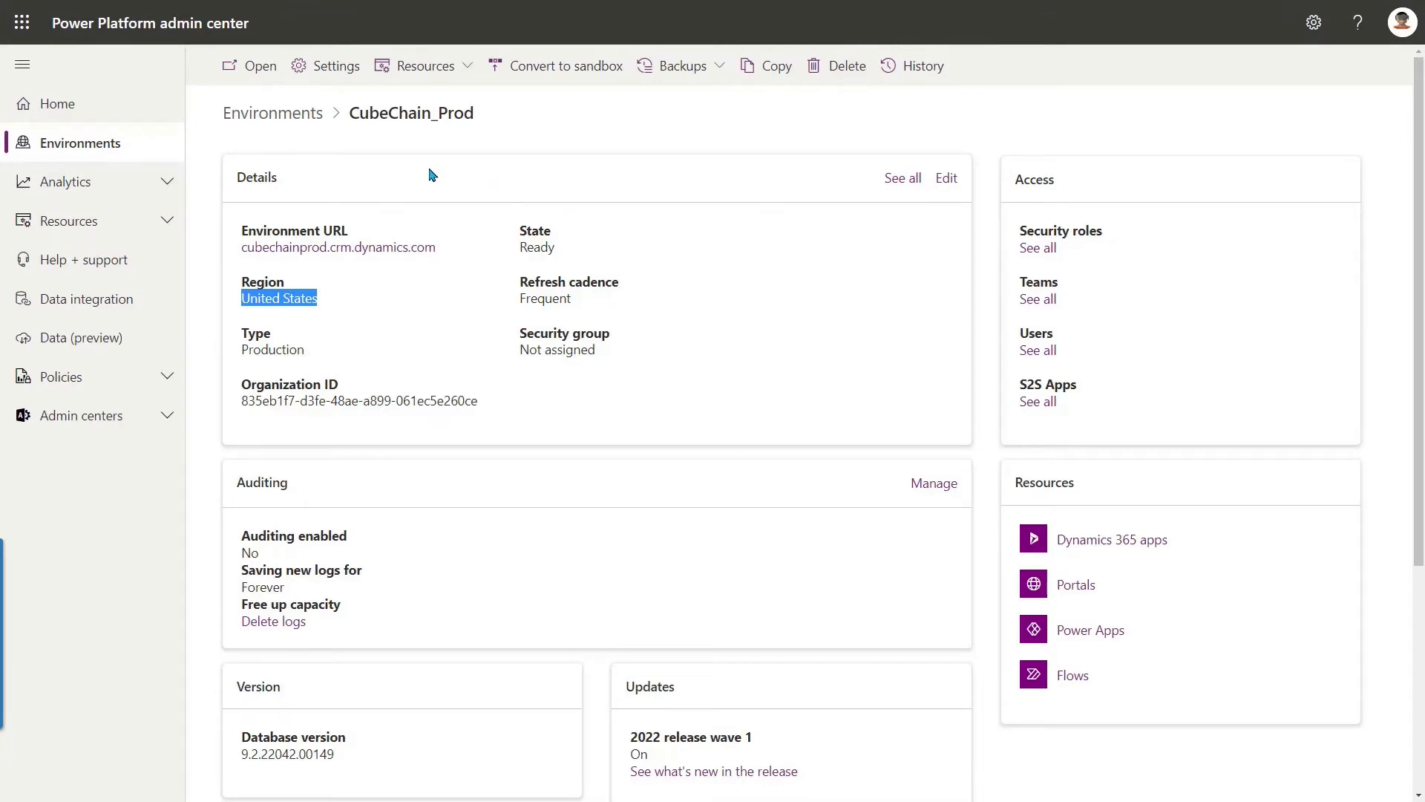
pyautogui.tripleClick(294, 298)
pyautogui.click(330, 300)
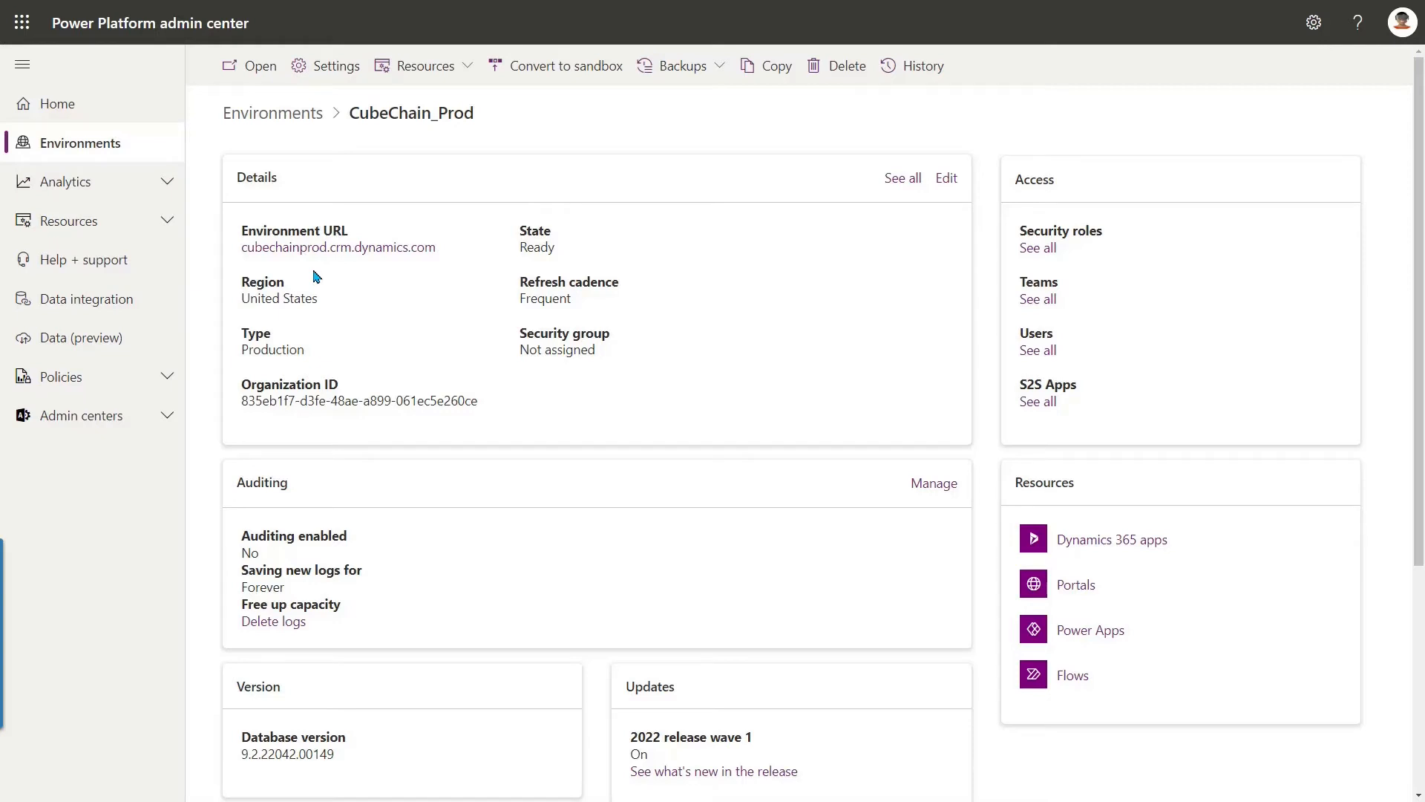
pyautogui.hotkey('ctrl', 'Tab')
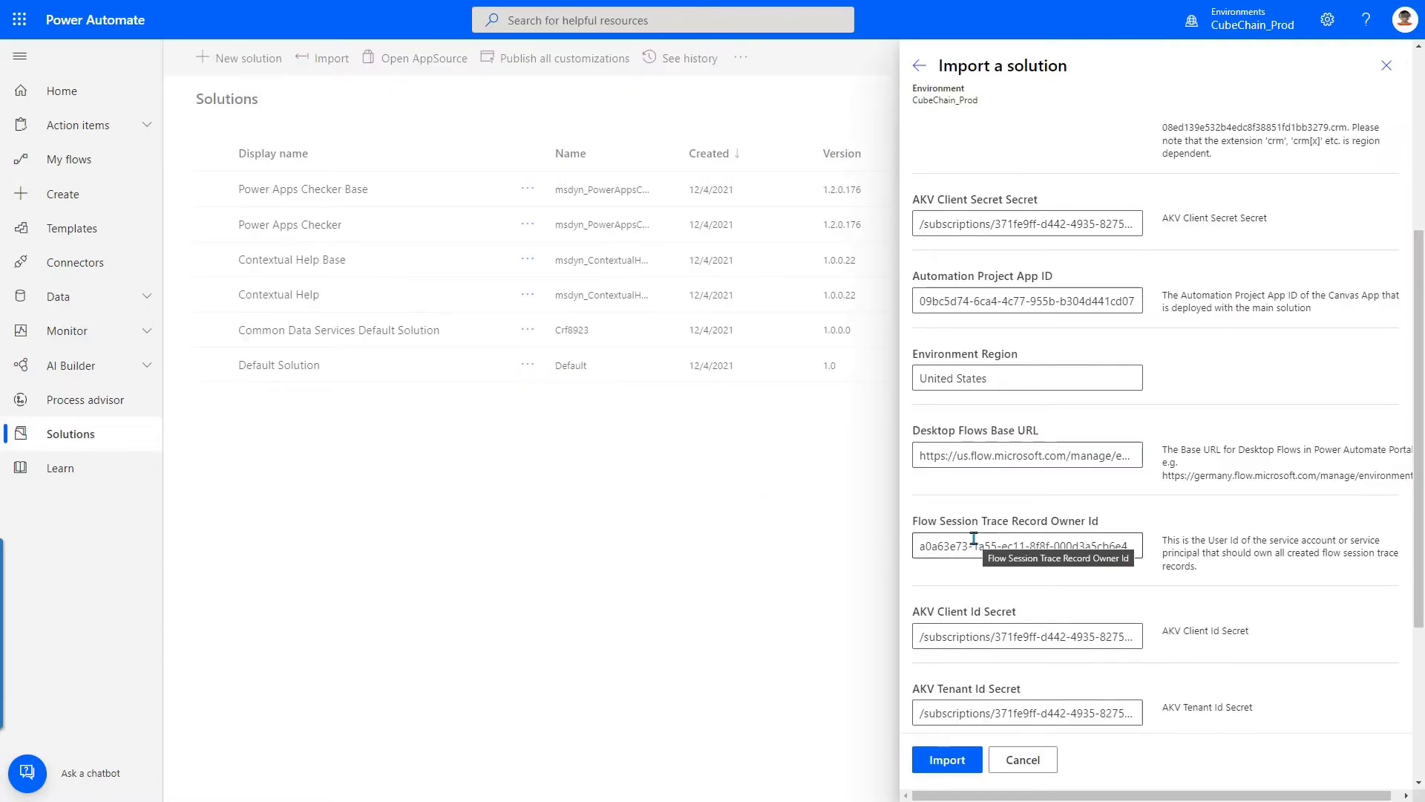
# Switch to Power Apps, close the settings pane and open the data of the User table in CubeChain_Prod
pyautogui.click(1147, 511)
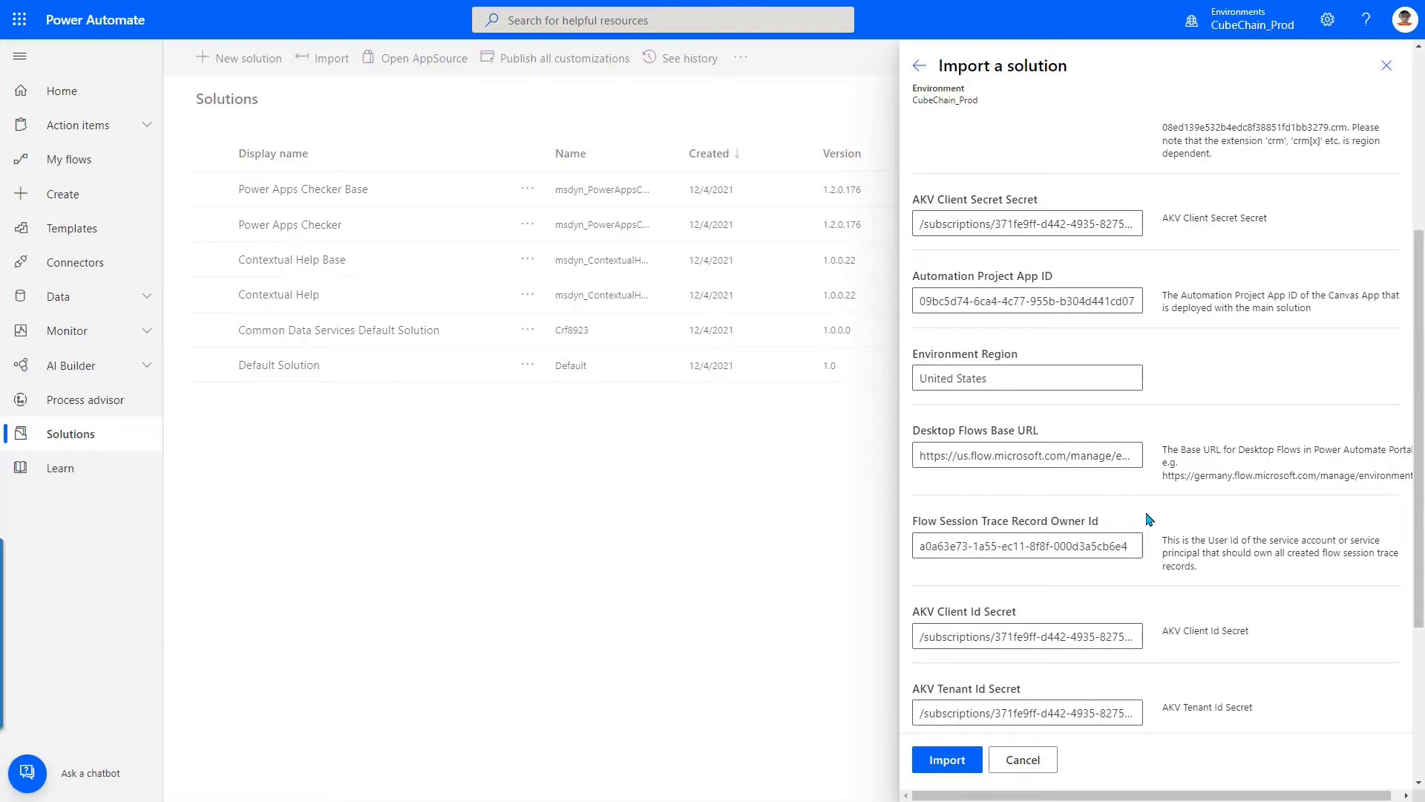
pyautogui.hotkey('ctrl', 'Tab')
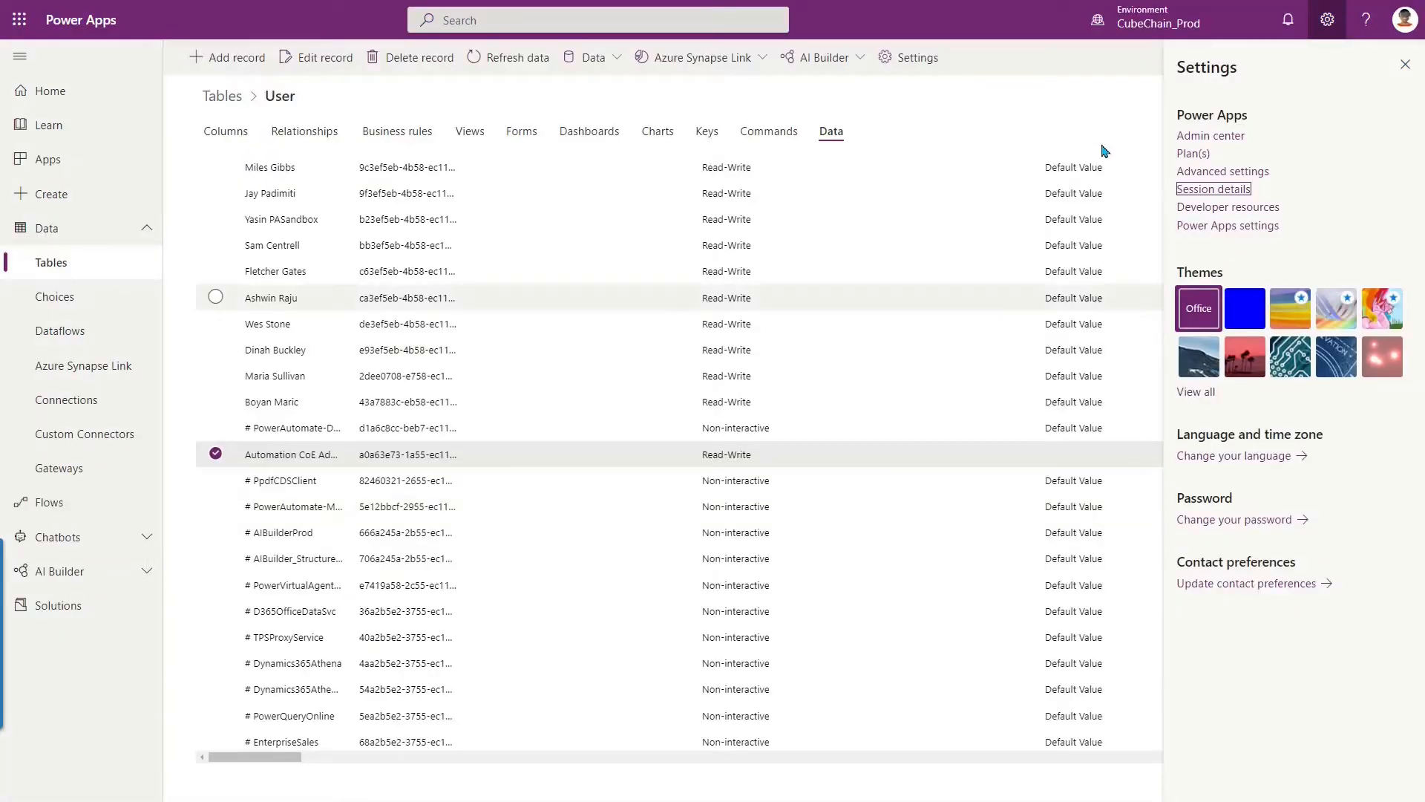
pyautogui.click(1405, 66)
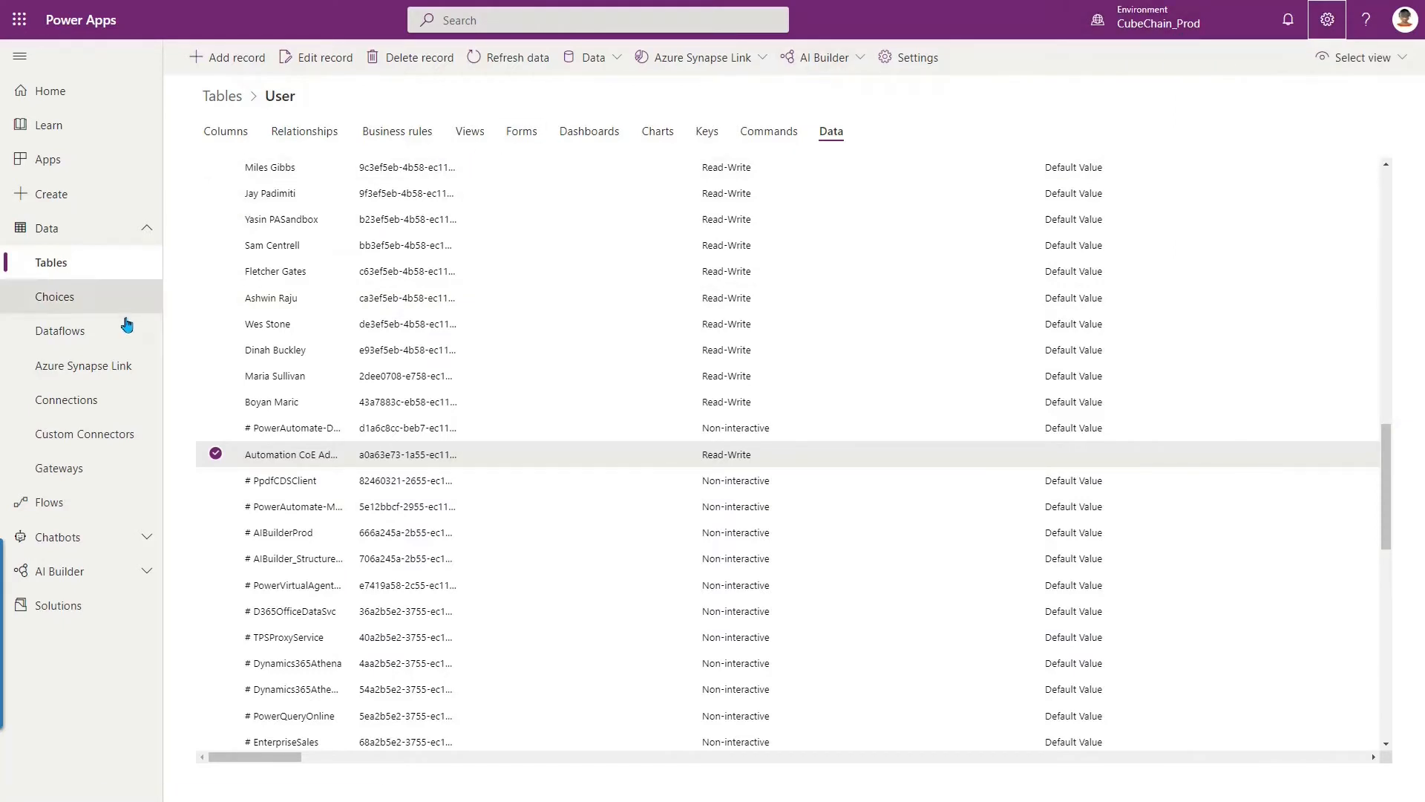
pyautogui.click(95, 261)
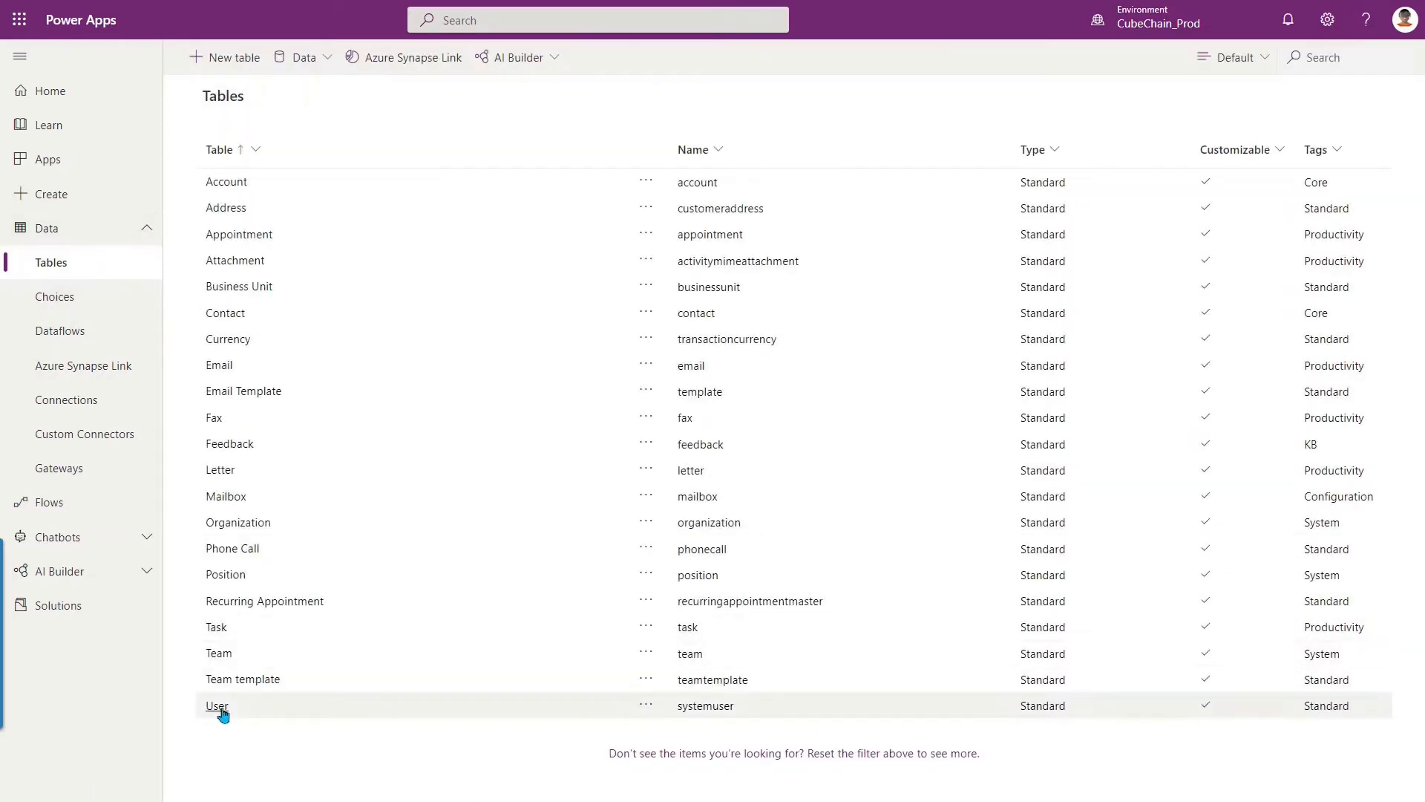
pyautogui.click(218, 706)
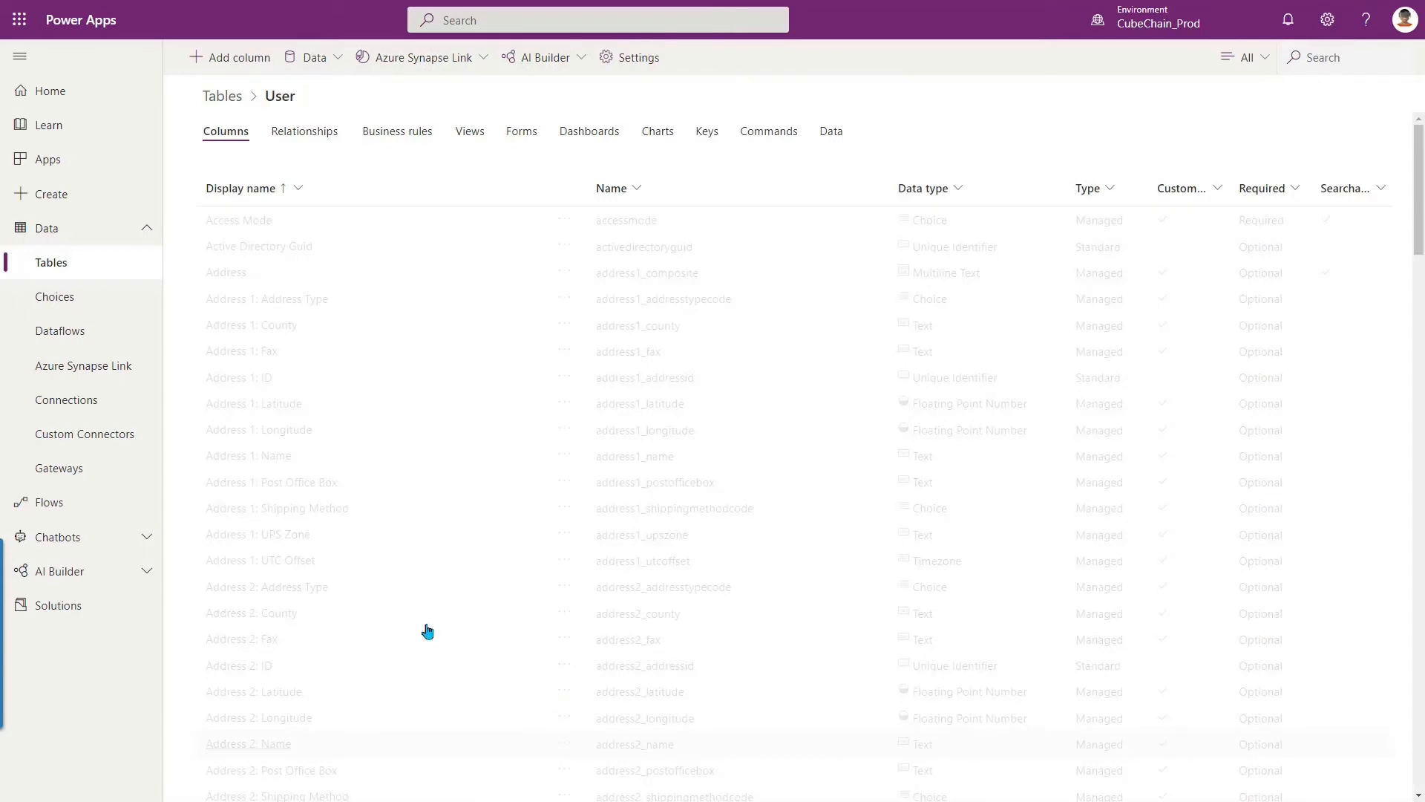
pyautogui.click(830, 134)
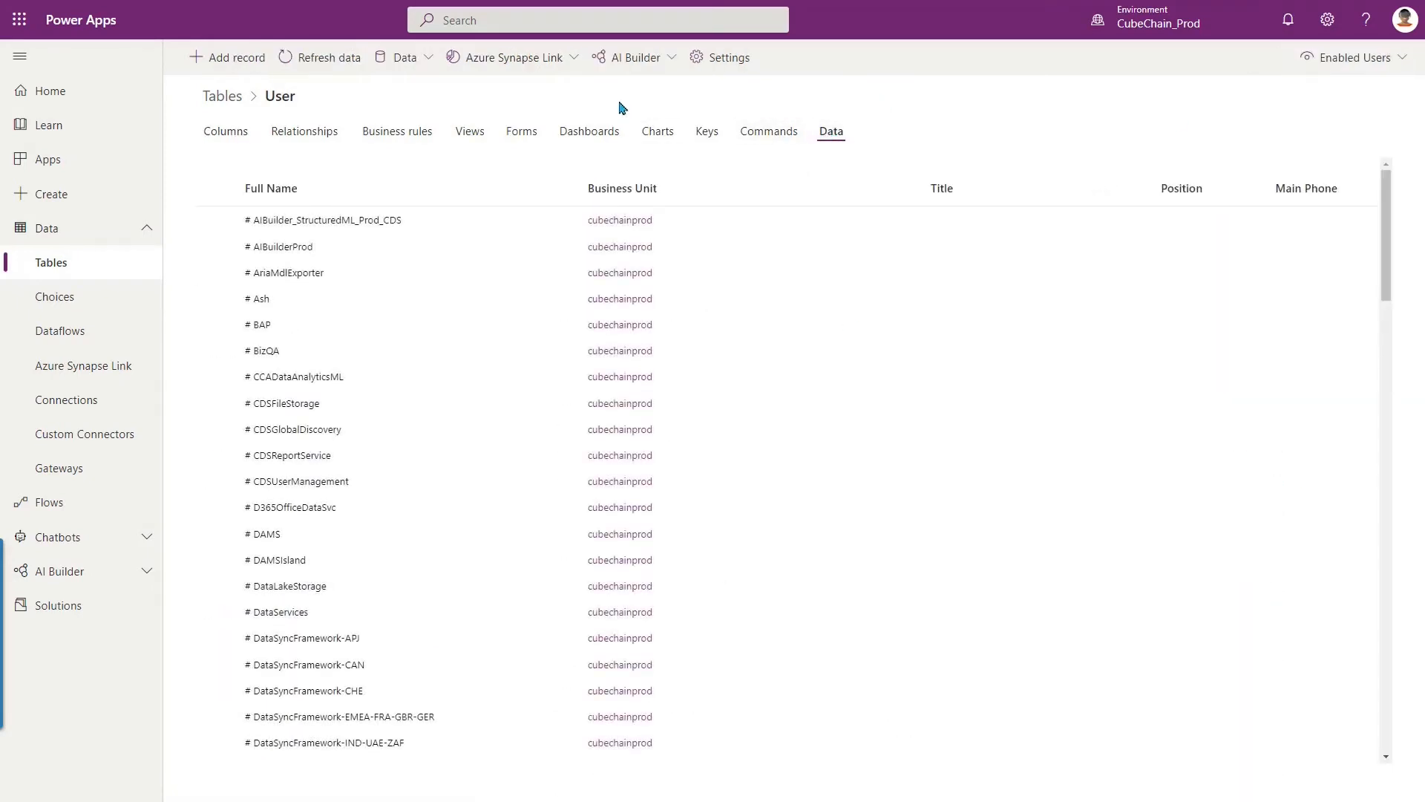
# Change the User table's data view to show all columns
pyautogui.click(406, 63)
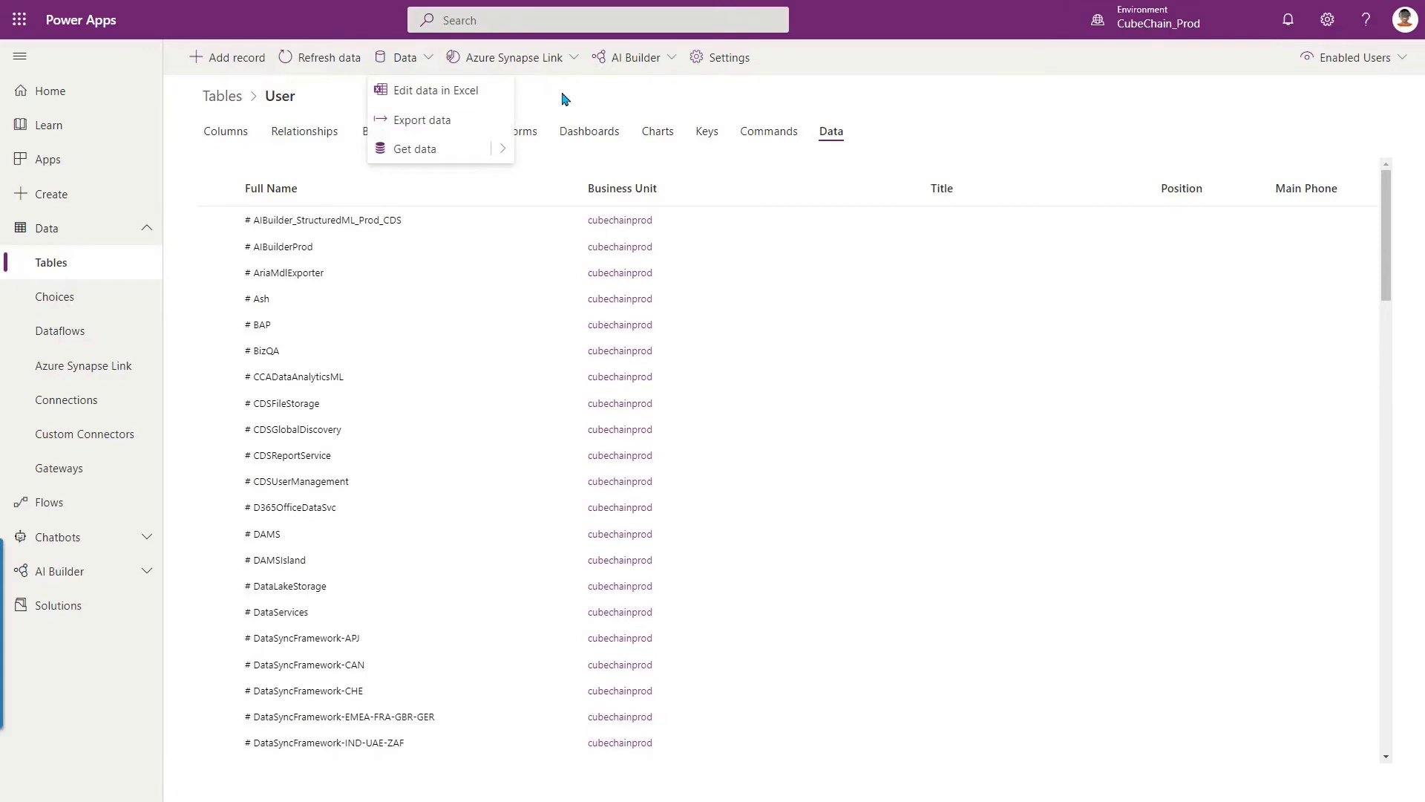
pyautogui.click(562, 98)
pyautogui.click(1367, 65)
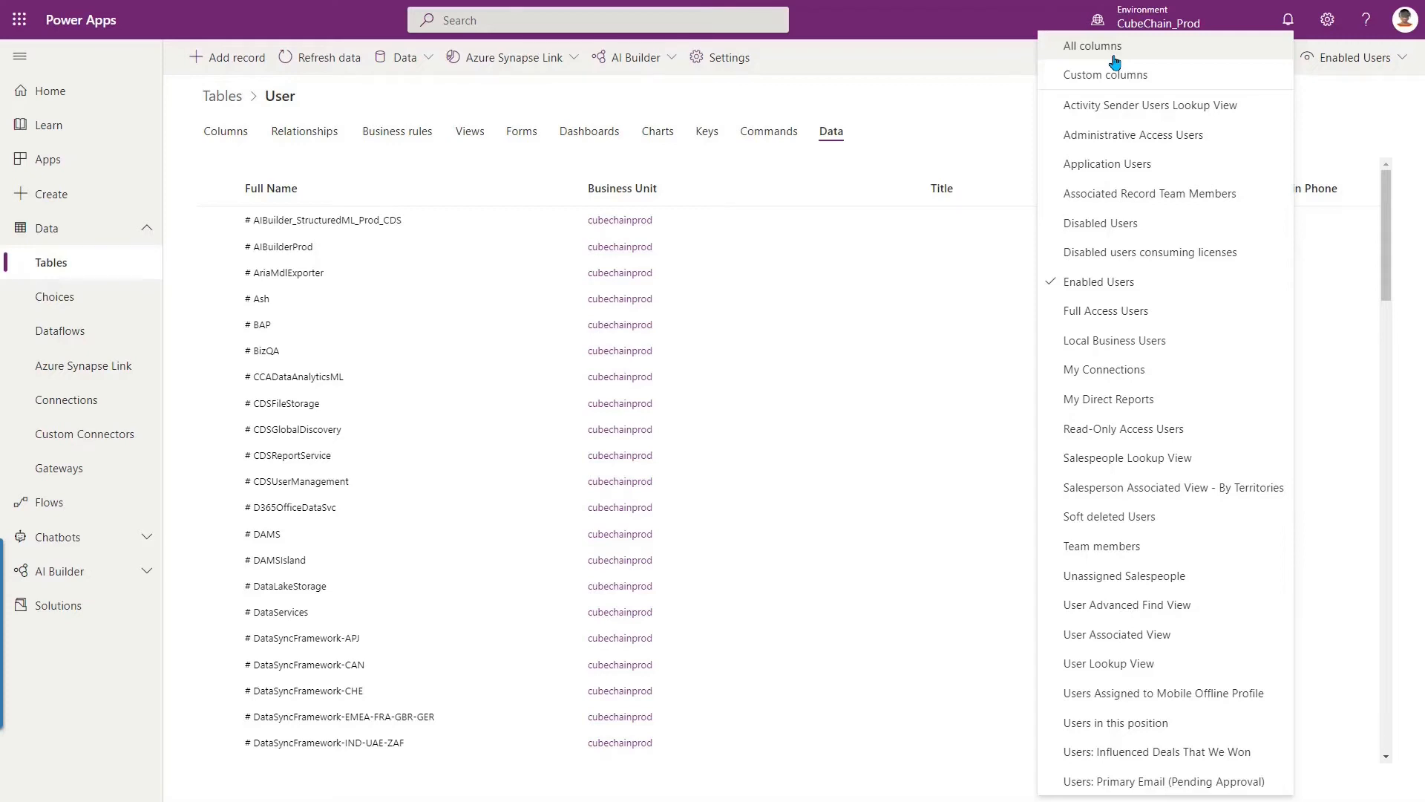
pyautogui.click(976, 138)
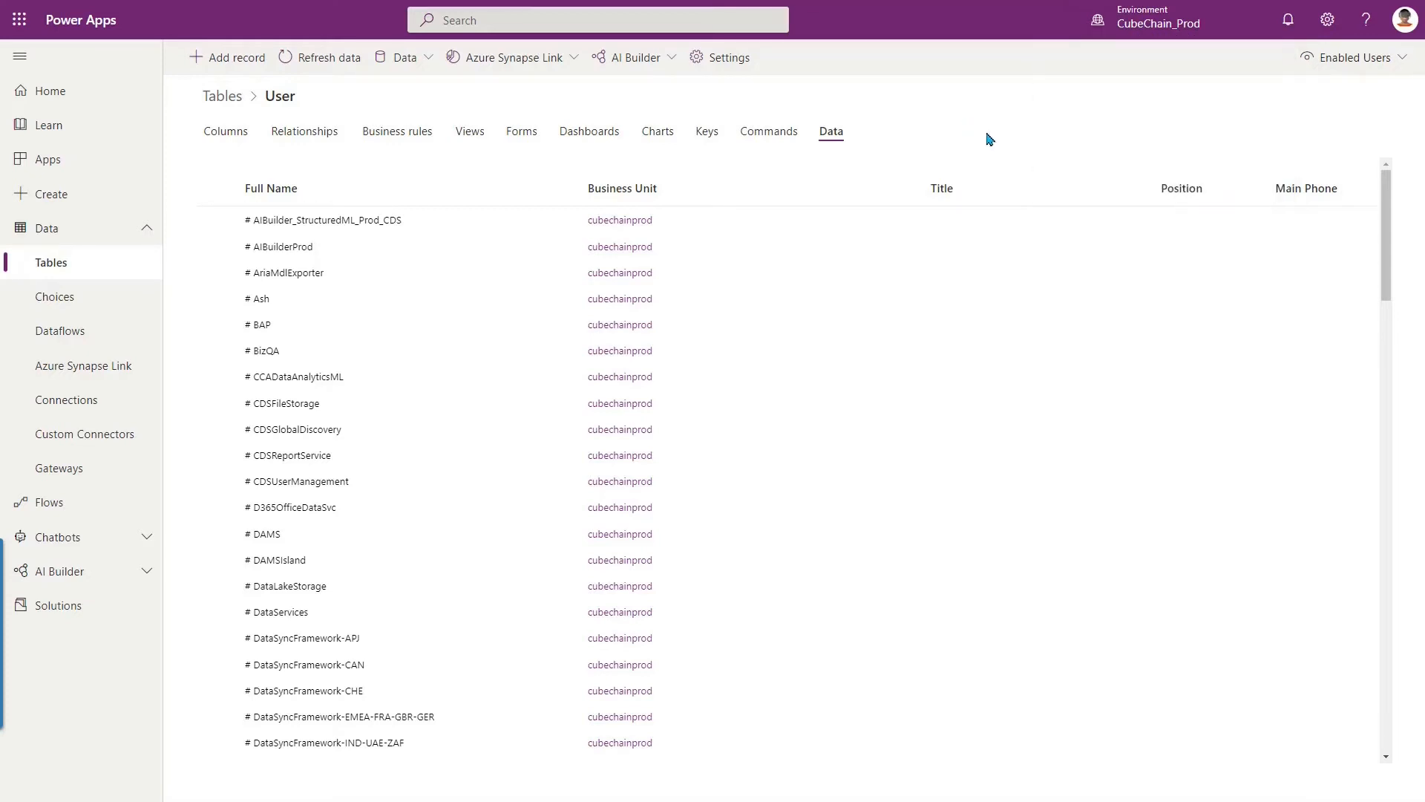
pyautogui.click(1367, 63)
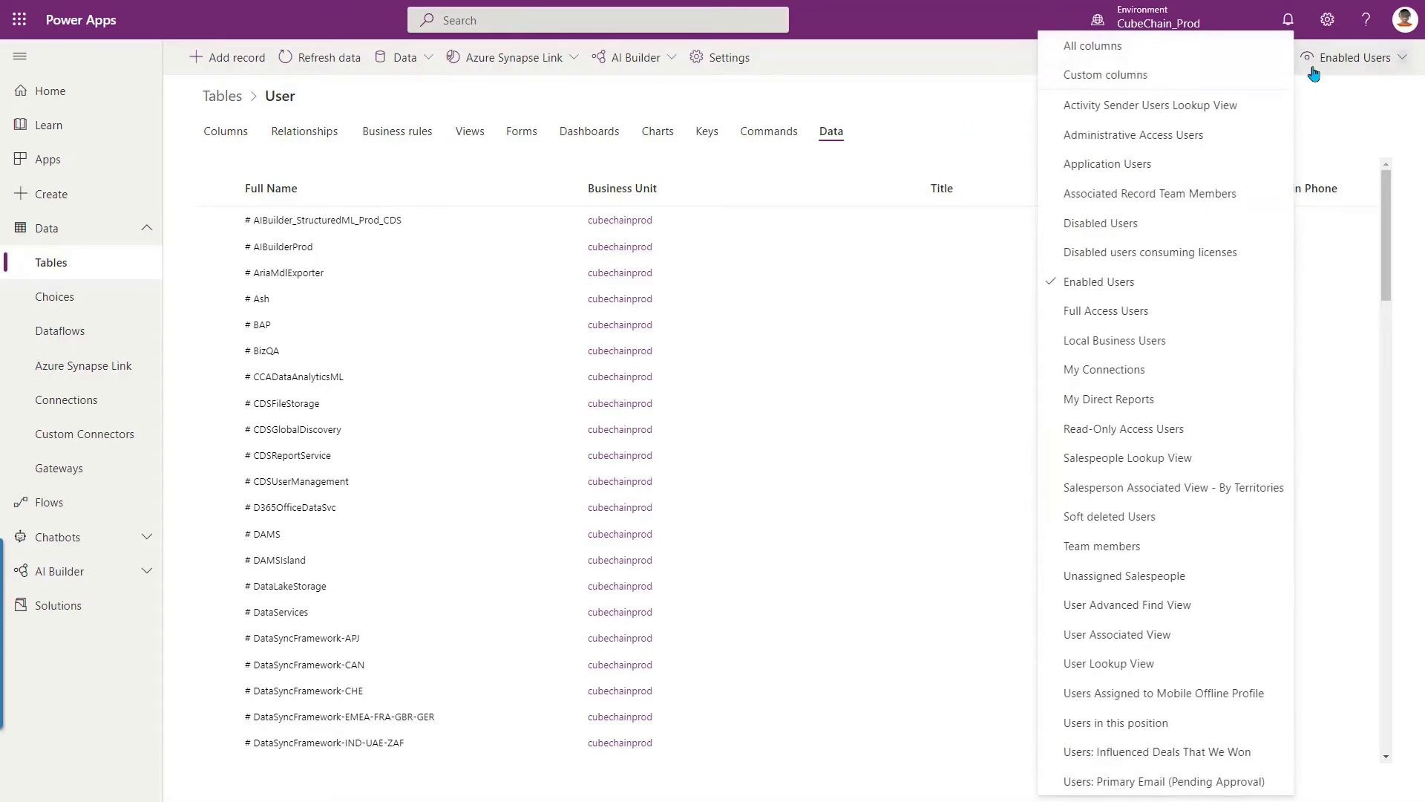
pyautogui.click(1121, 51)
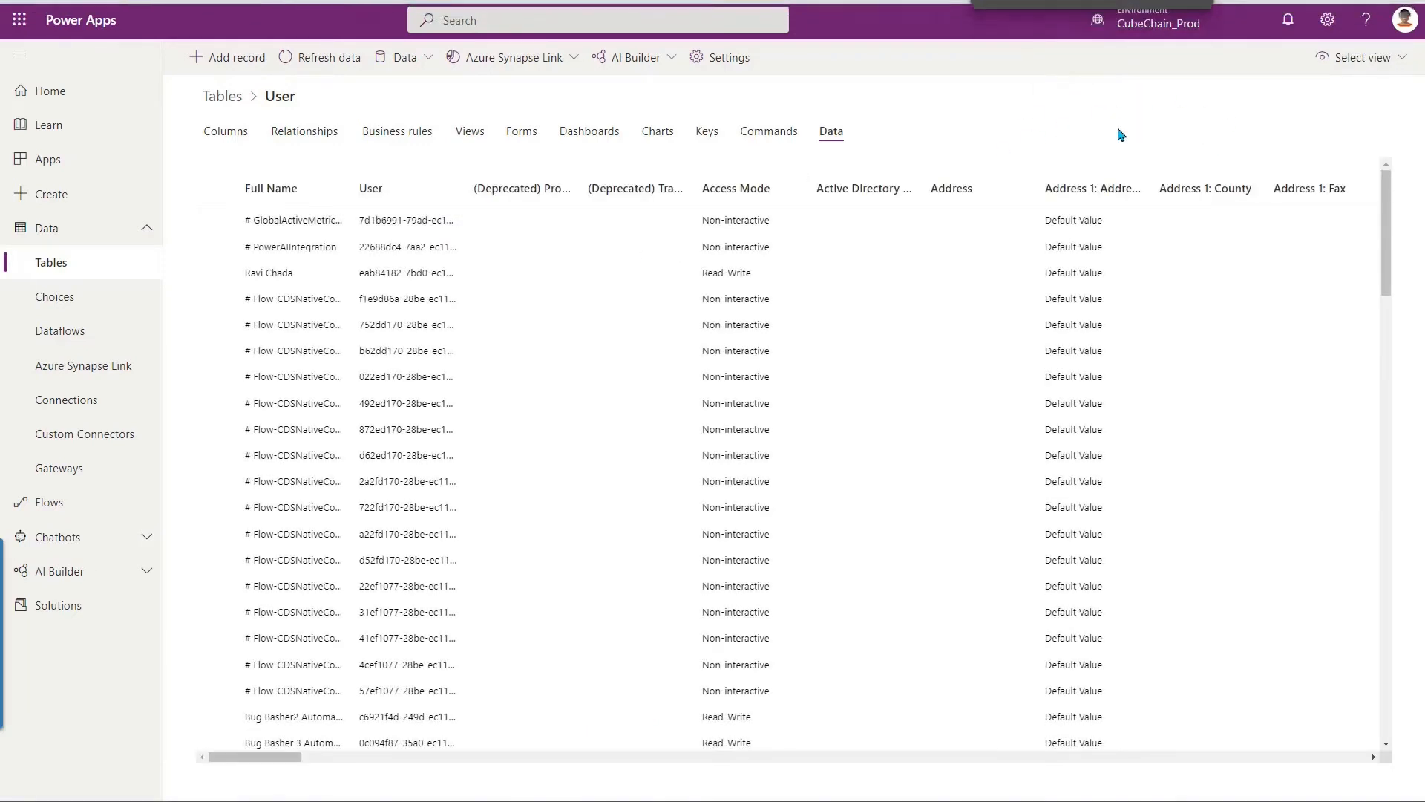
# Search the user records for Automation and select the user ID of the Automation CoE Admin service account
pyautogui.write('Automation')
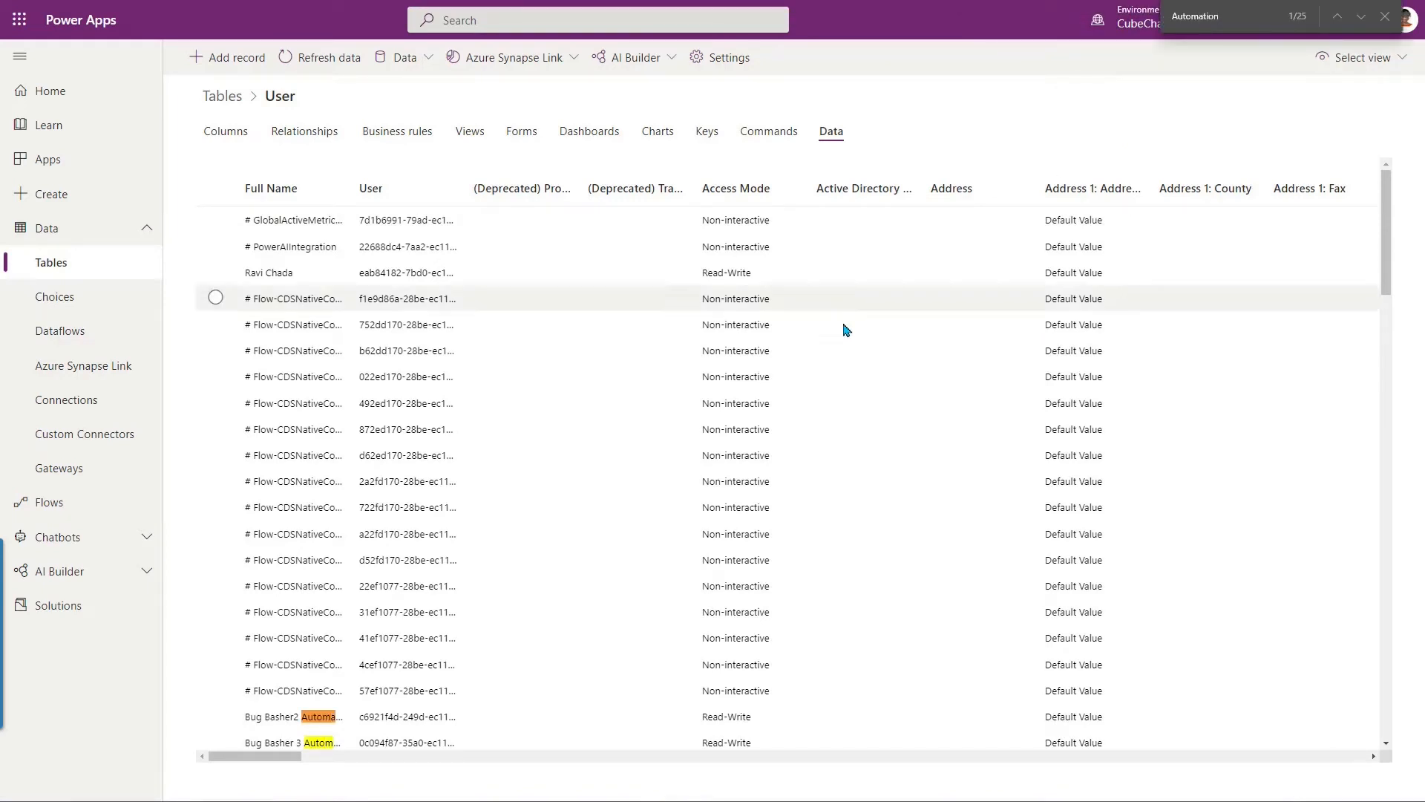
pyautogui.scroll(-1, 851, 340)
pyautogui.scroll(-9, 851, 340)
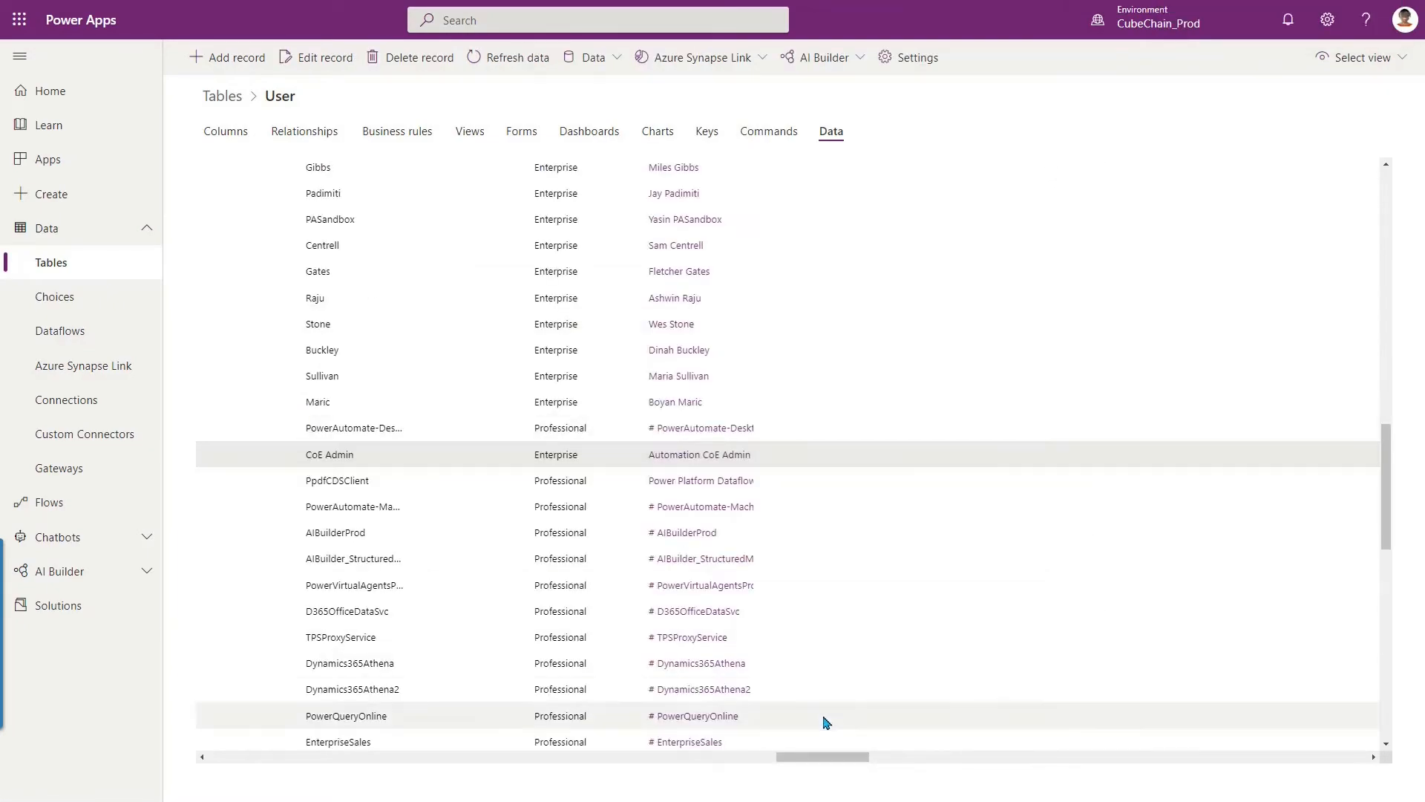
pyautogui.moveTo(816, 757); pyautogui.dragTo(239, 758)
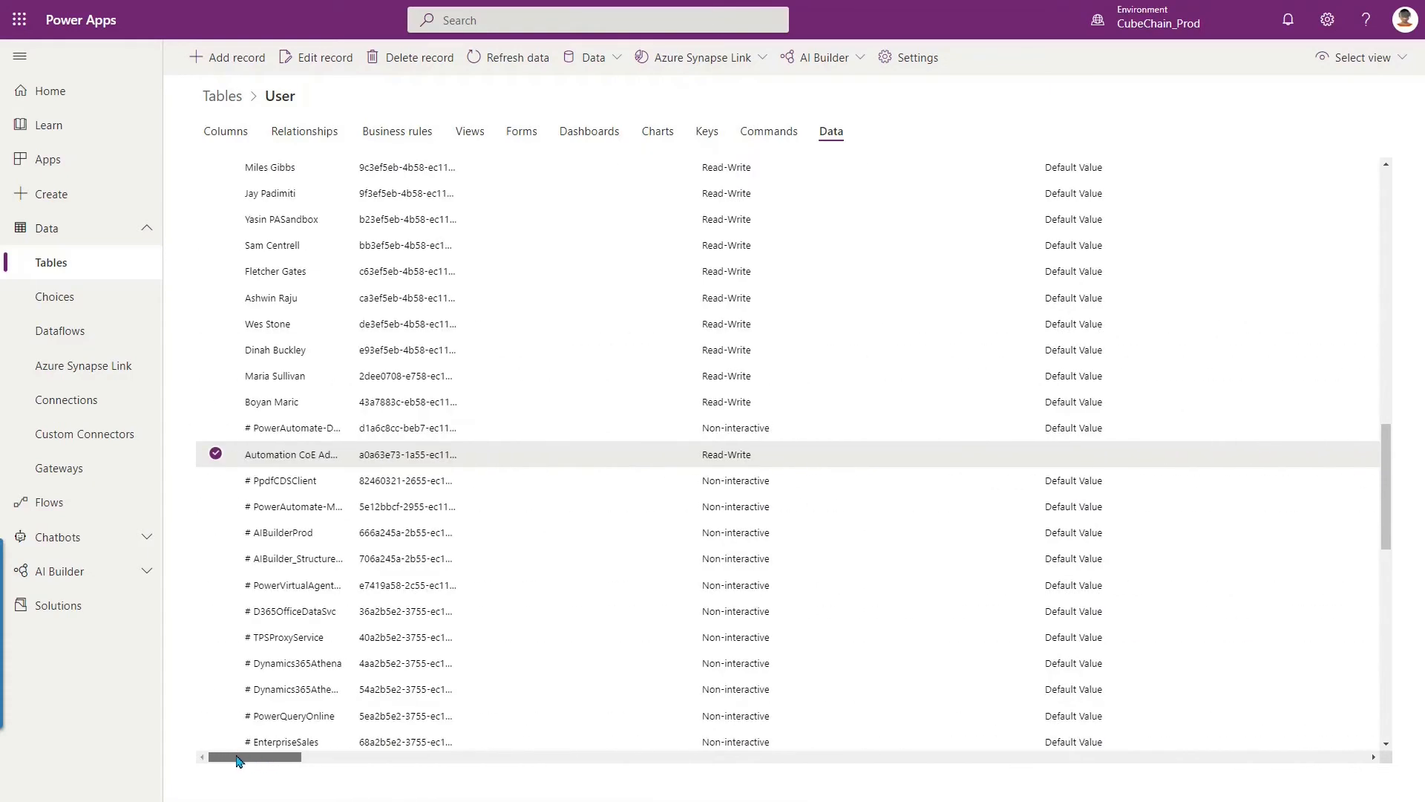
pyautogui.tripleClick(421, 454)
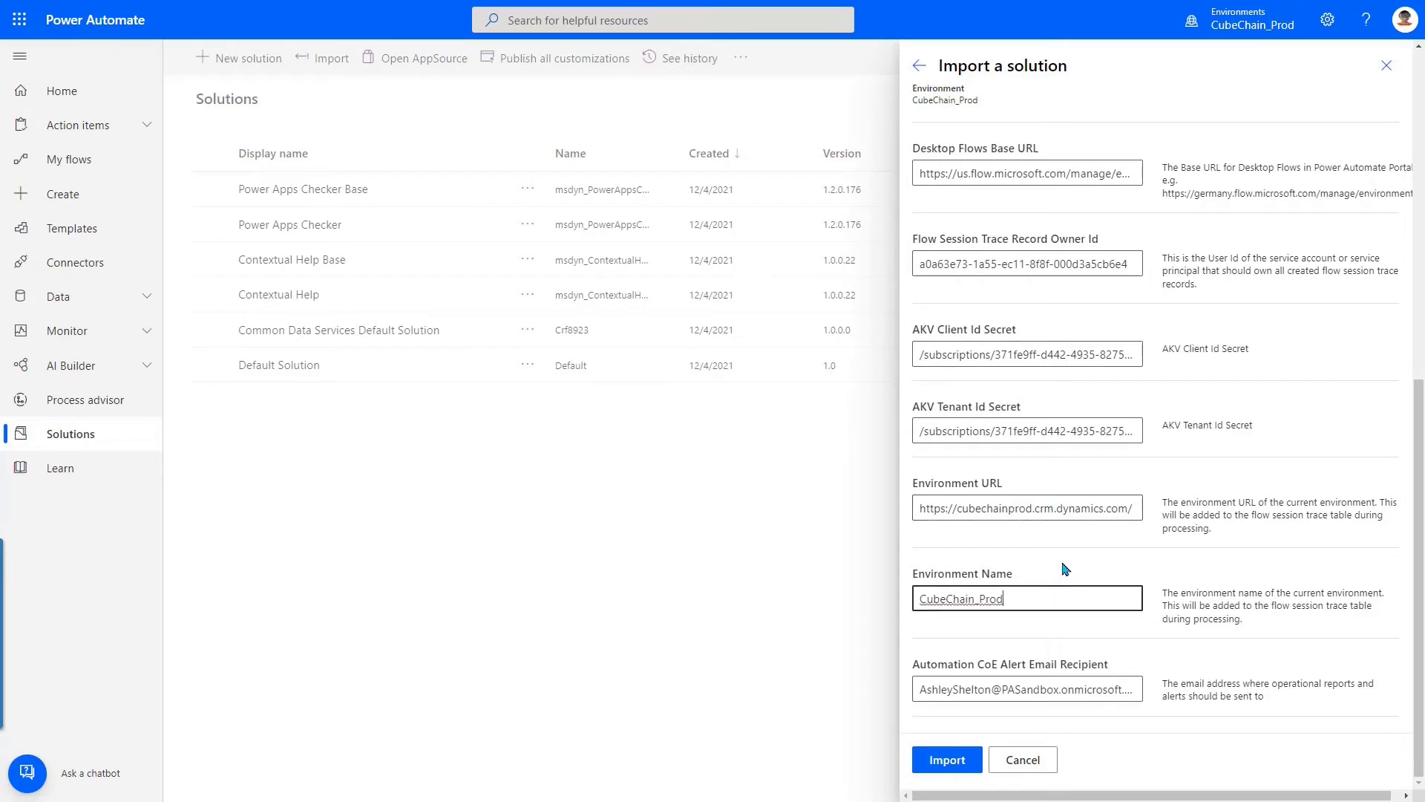
# Check the Environment Name and Automation CoE Alert Email Recipient values on the Power Automate import form, then import the solution
pyautogui.moveTo(980, 101); pyautogui.dragTo(910, 105)
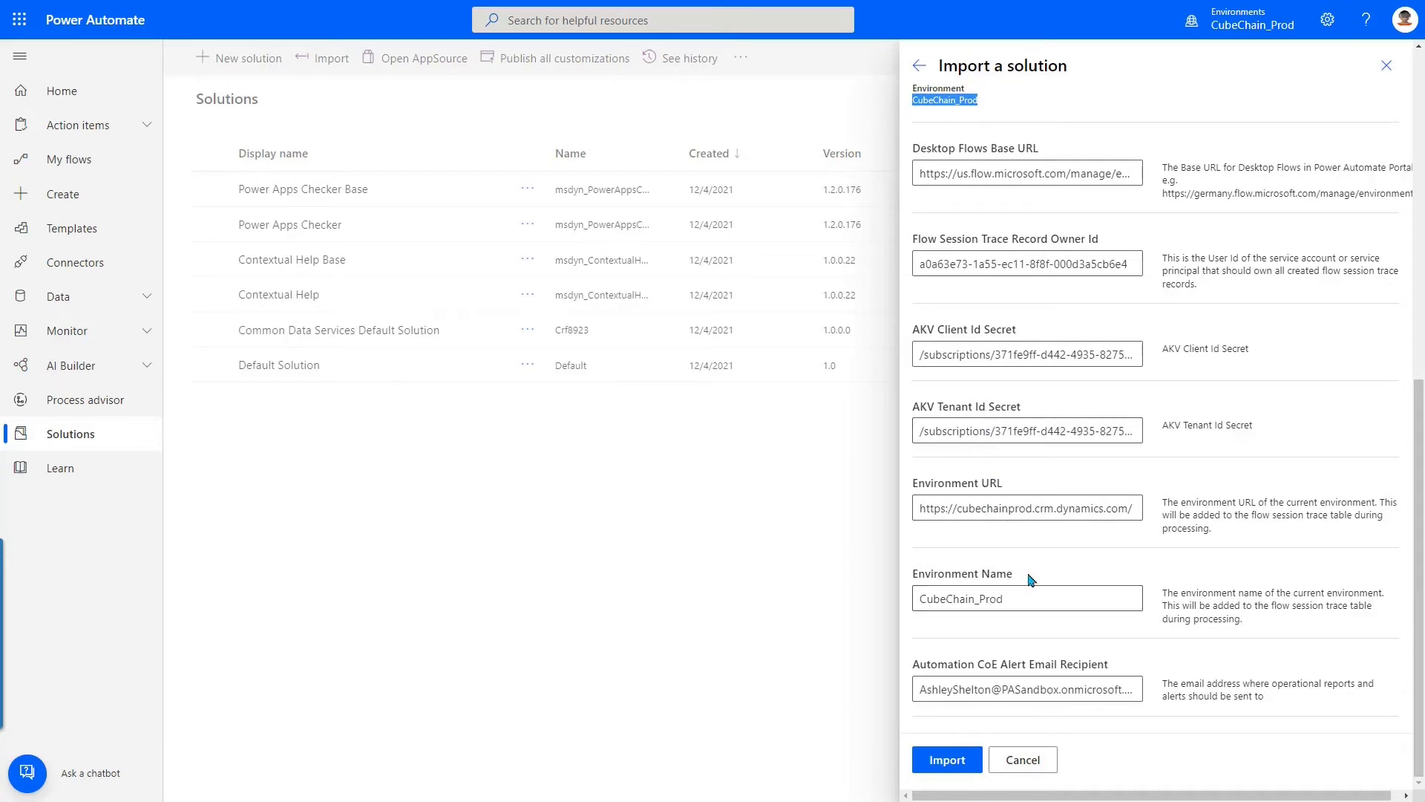
pyautogui.click(998, 601)
pyautogui.click(1027, 632)
pyautogui.moveTo(911, 664); pyautogui.dragTo(1122, 671)
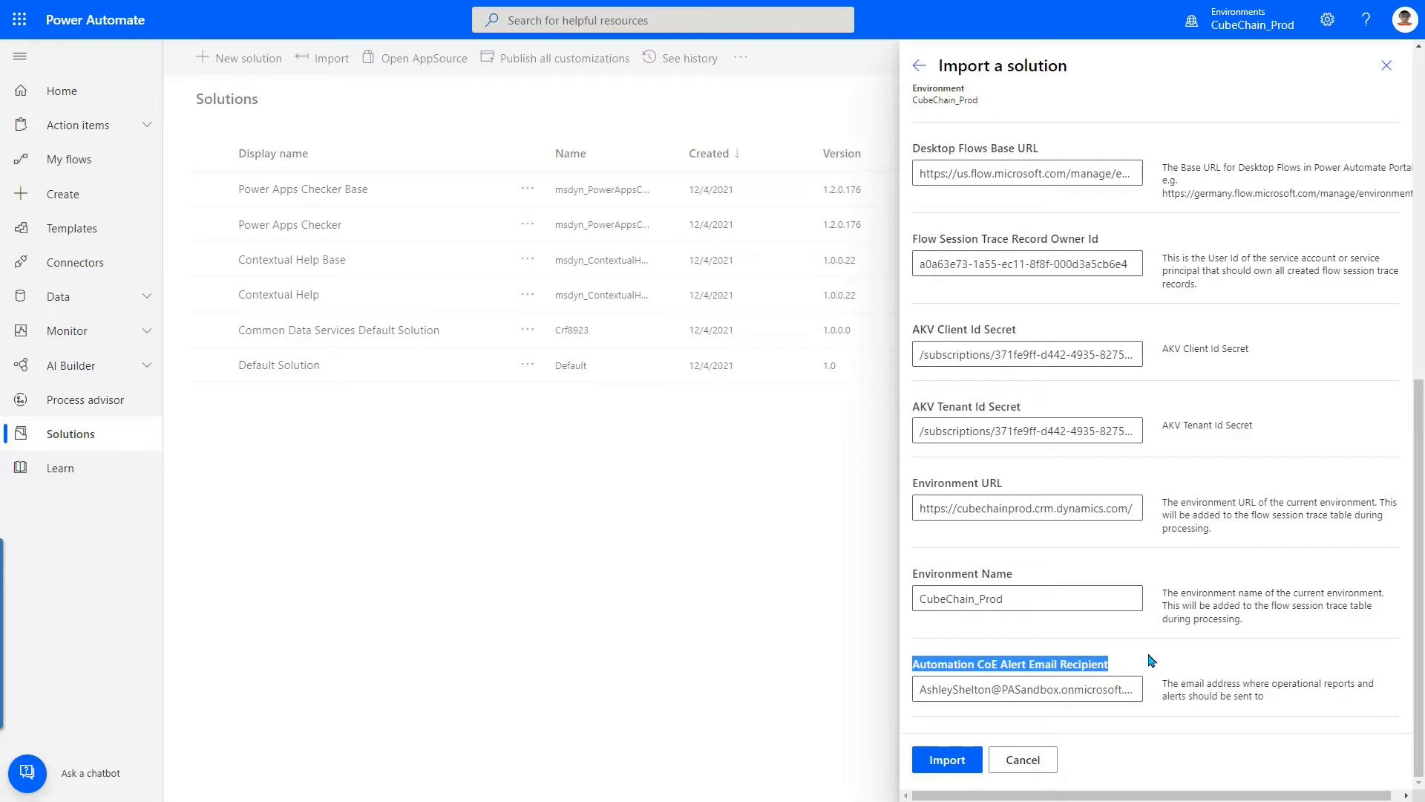
pyautogui.click(1151, 660)
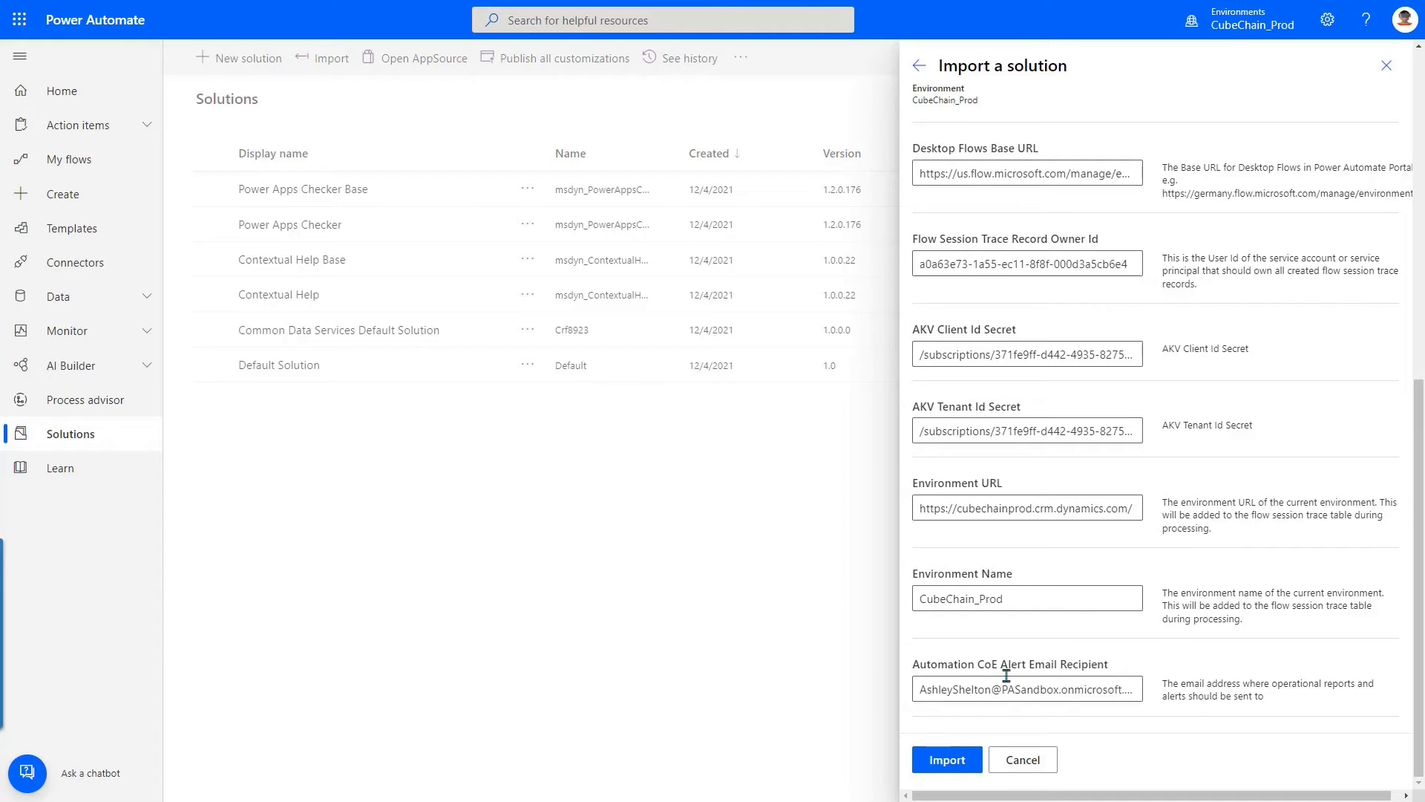
pyautogui.moveTo(918, 689); pyautogui.dragTo(1107, 693)
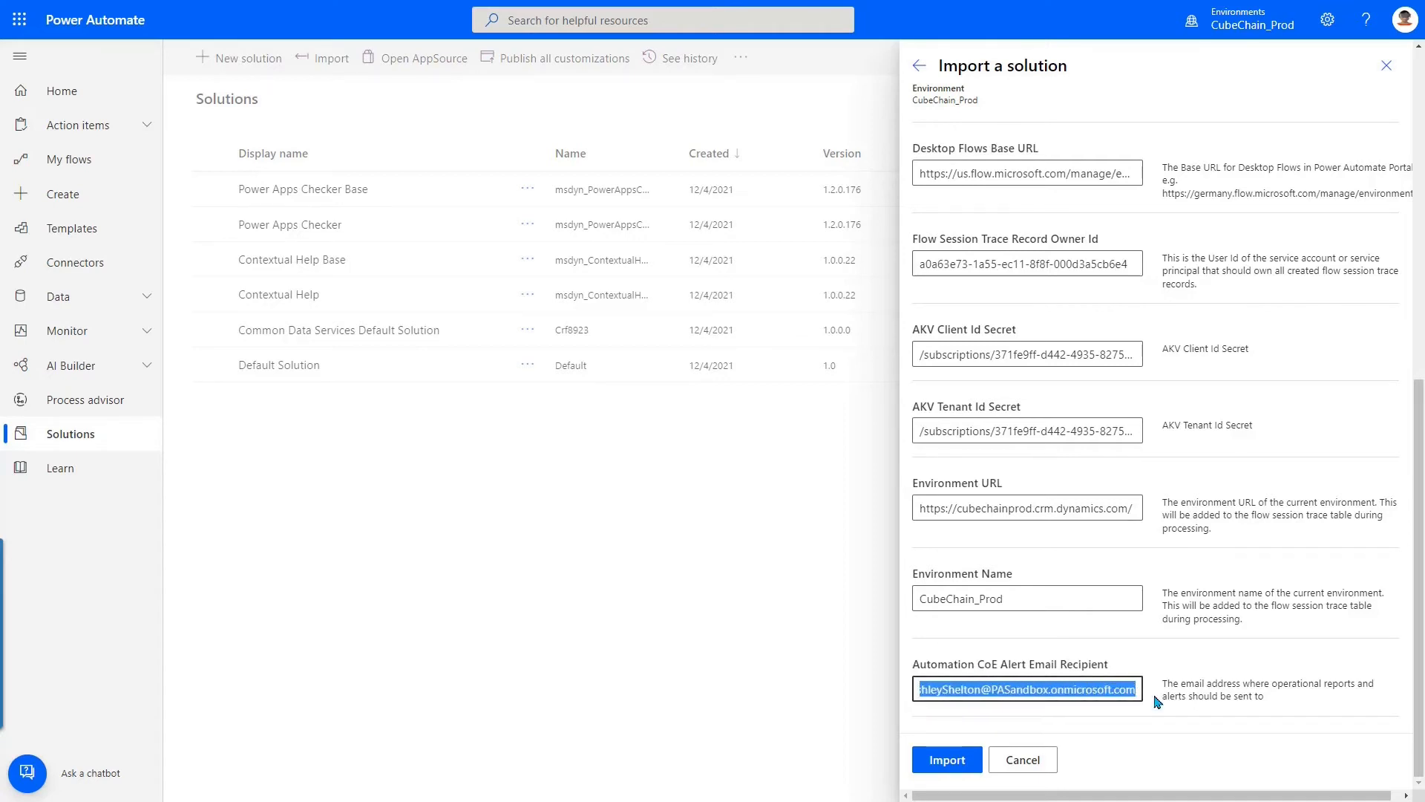
pyautogui.click(1129, 693)
pyautogui.click(1151, 676)
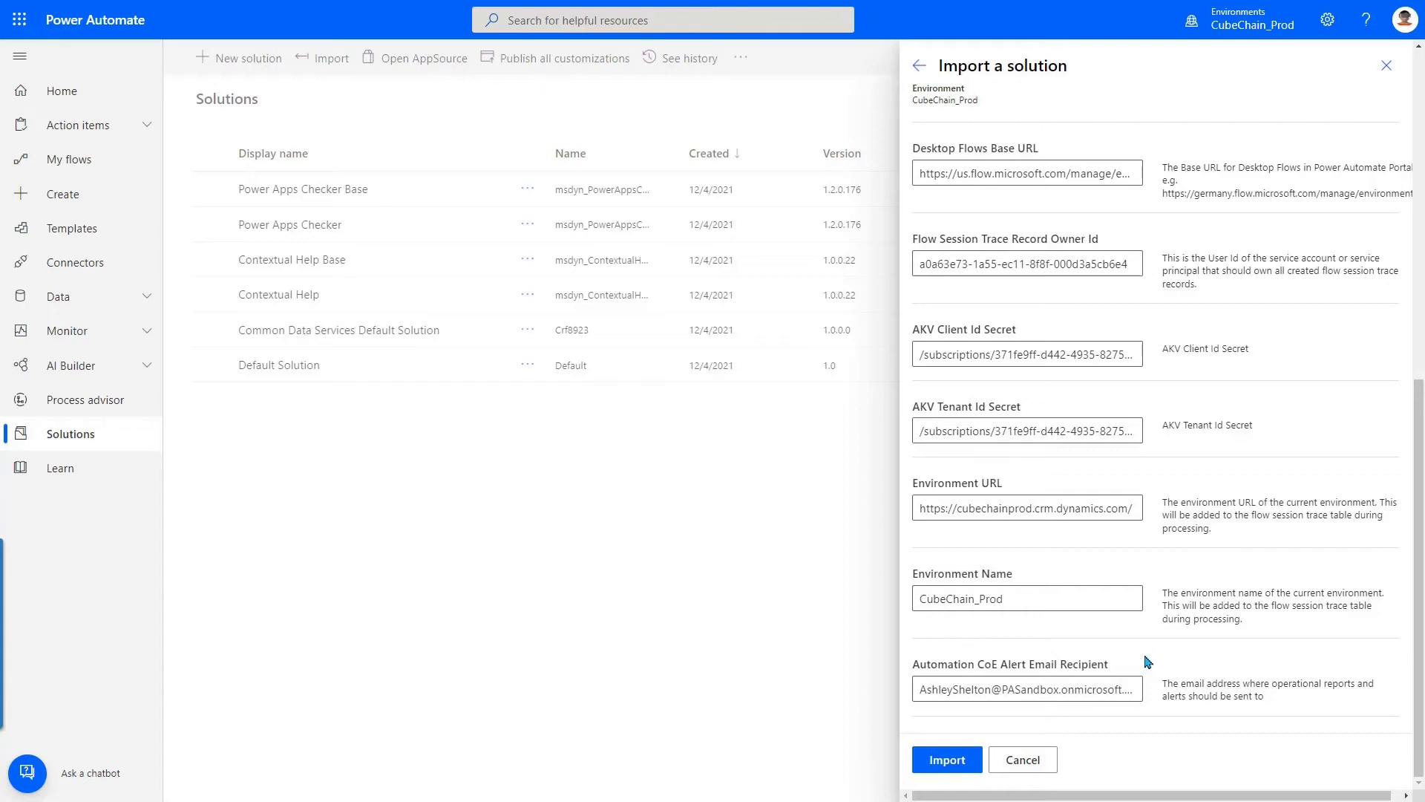
pyautogui.click(953, 765)
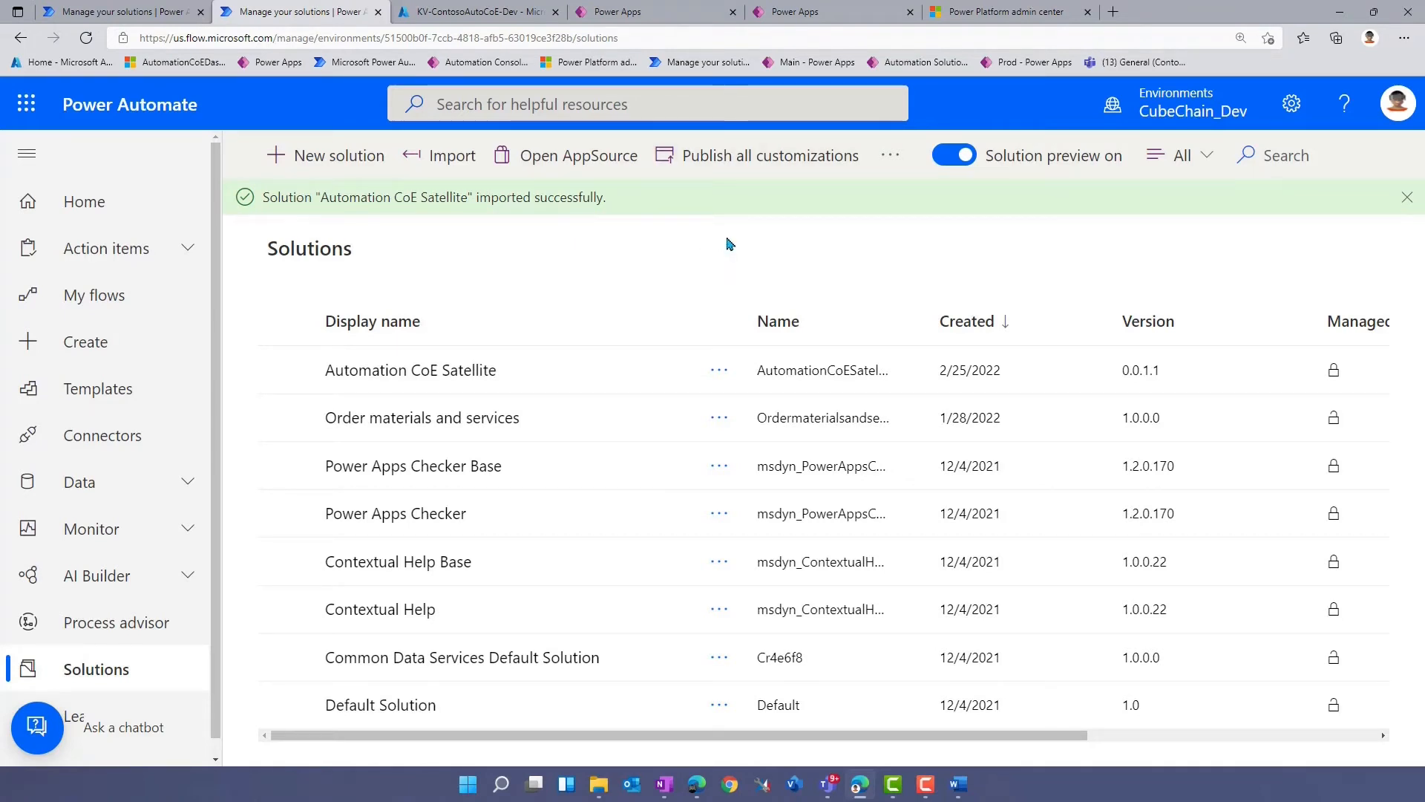
# Open the Automation CoE Satellite solution in CubeChain_Dev and check the status of its cloud flows
pyautogui.click(418, 375)
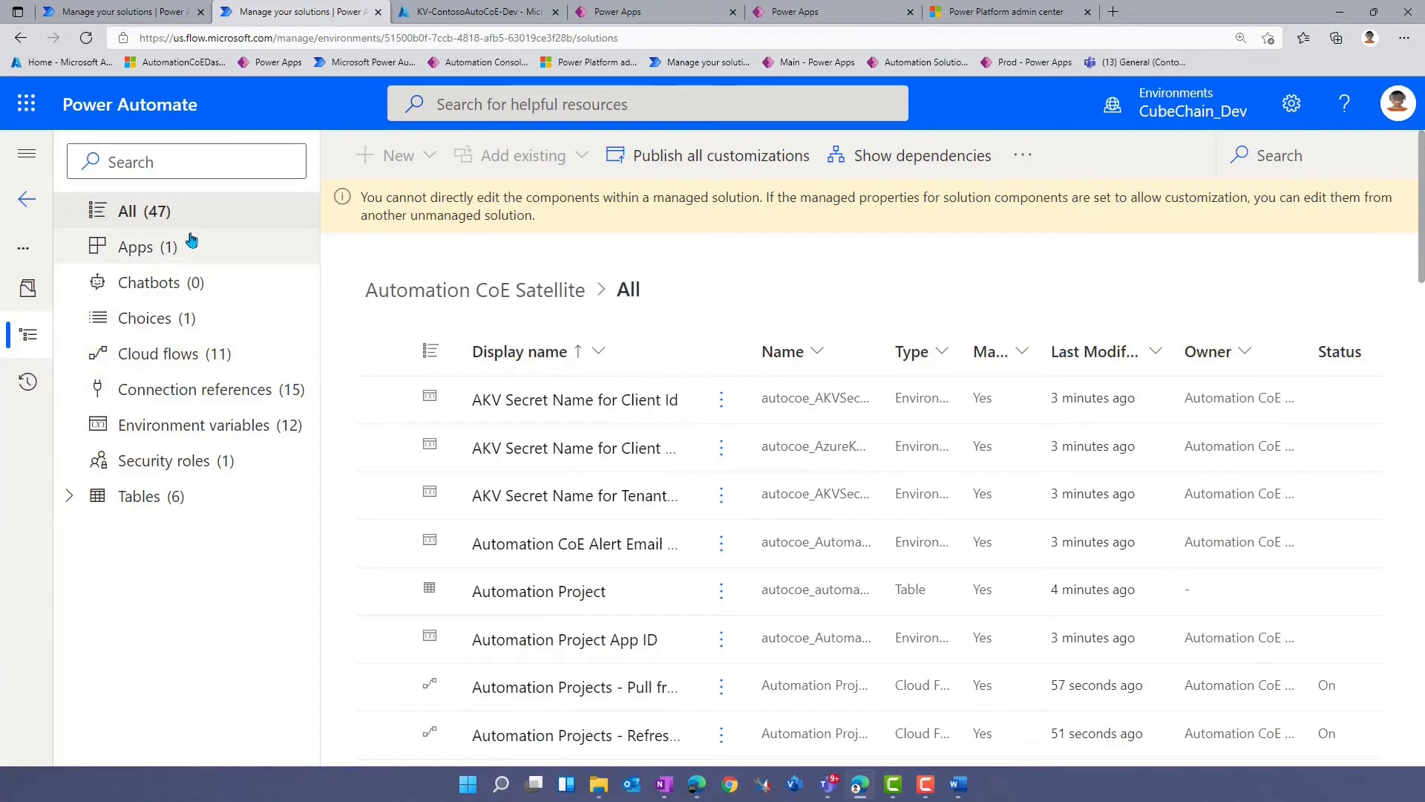
pyautogui.click(162, 365)
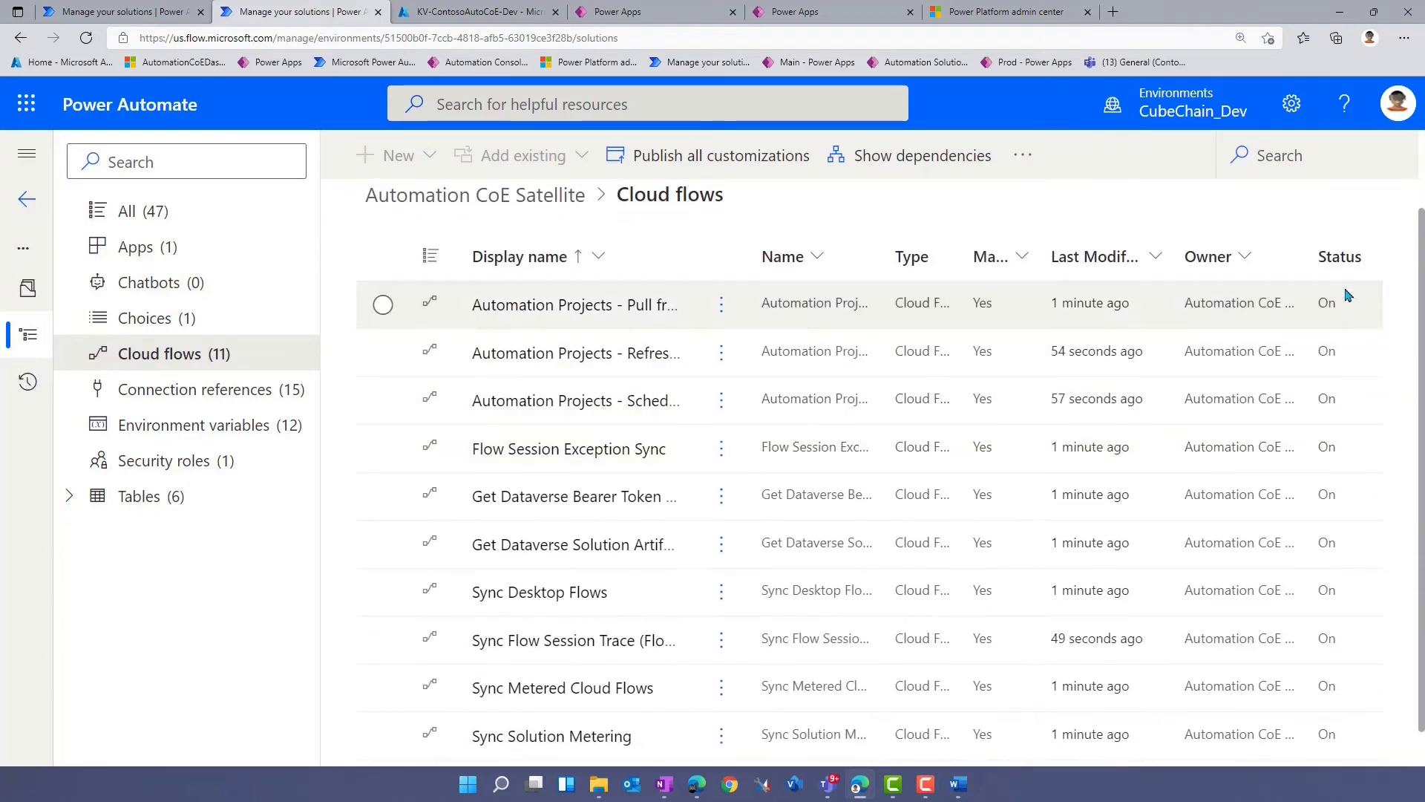
pyautogui.scroll(-1, 1344, 436)
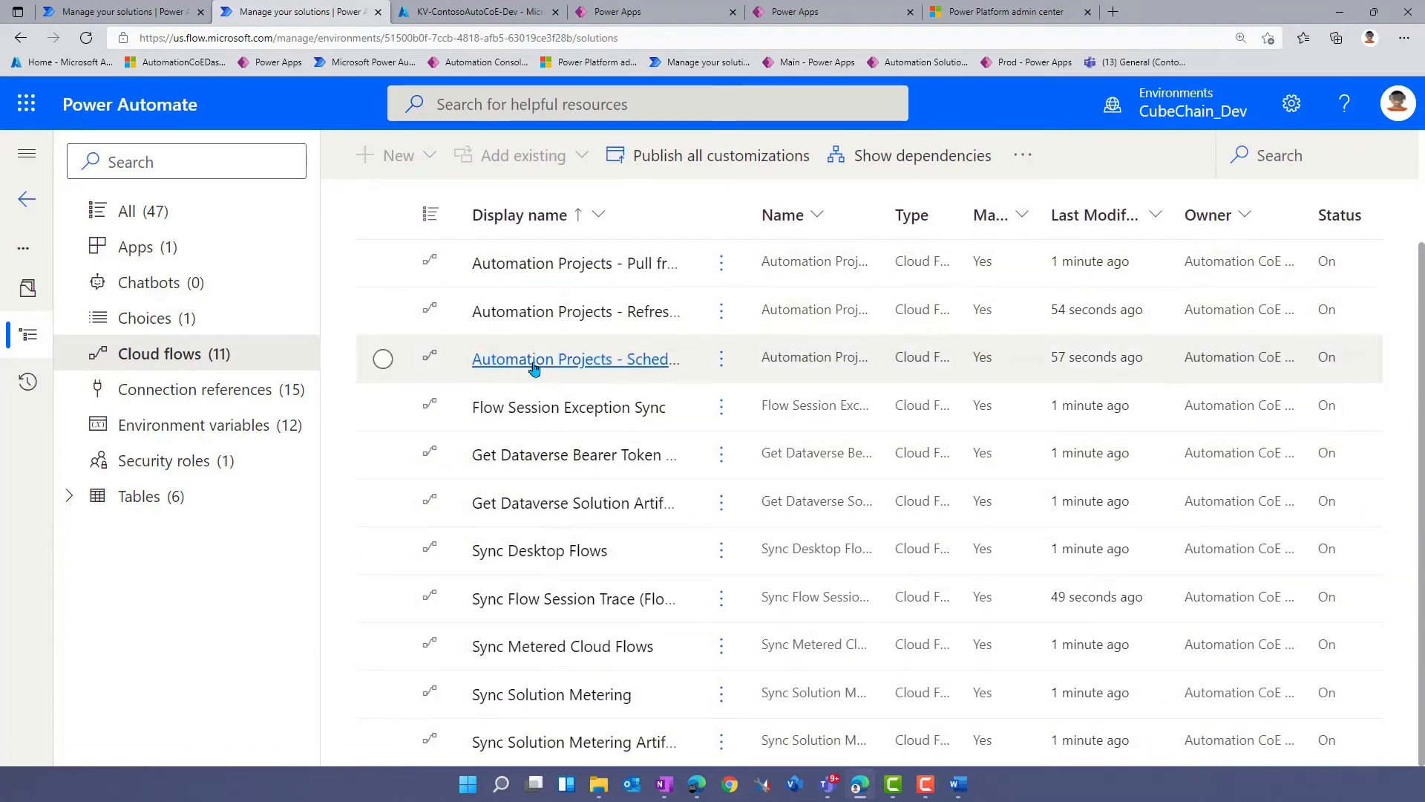
pyautogui.scroll(2, 893, 421)
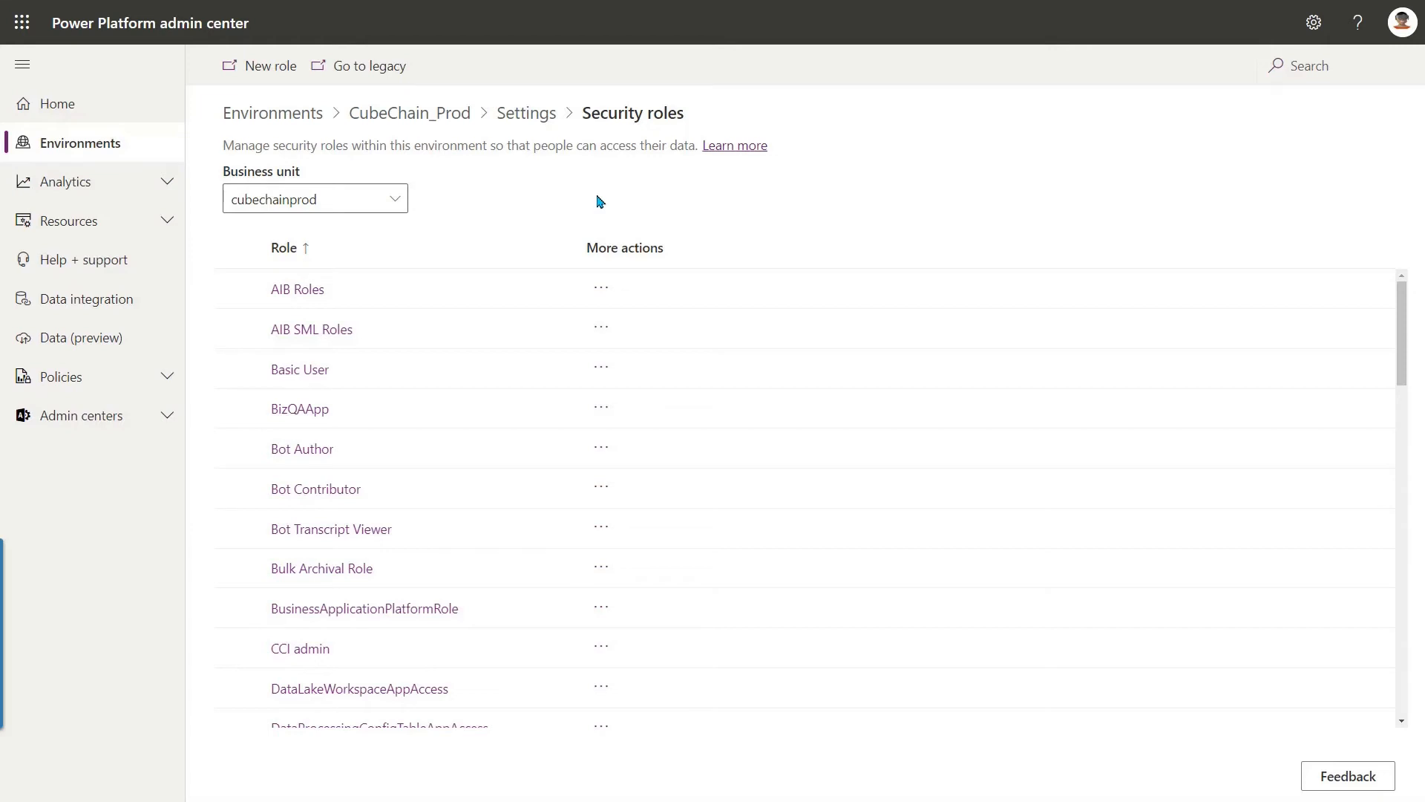
# Search the CubeChain_Prod security roles in the Power Platform admin center for flow and open the Flow Session Exception Admin role
pyautogui.click(1298, 67)
pyautogui.write('flow')
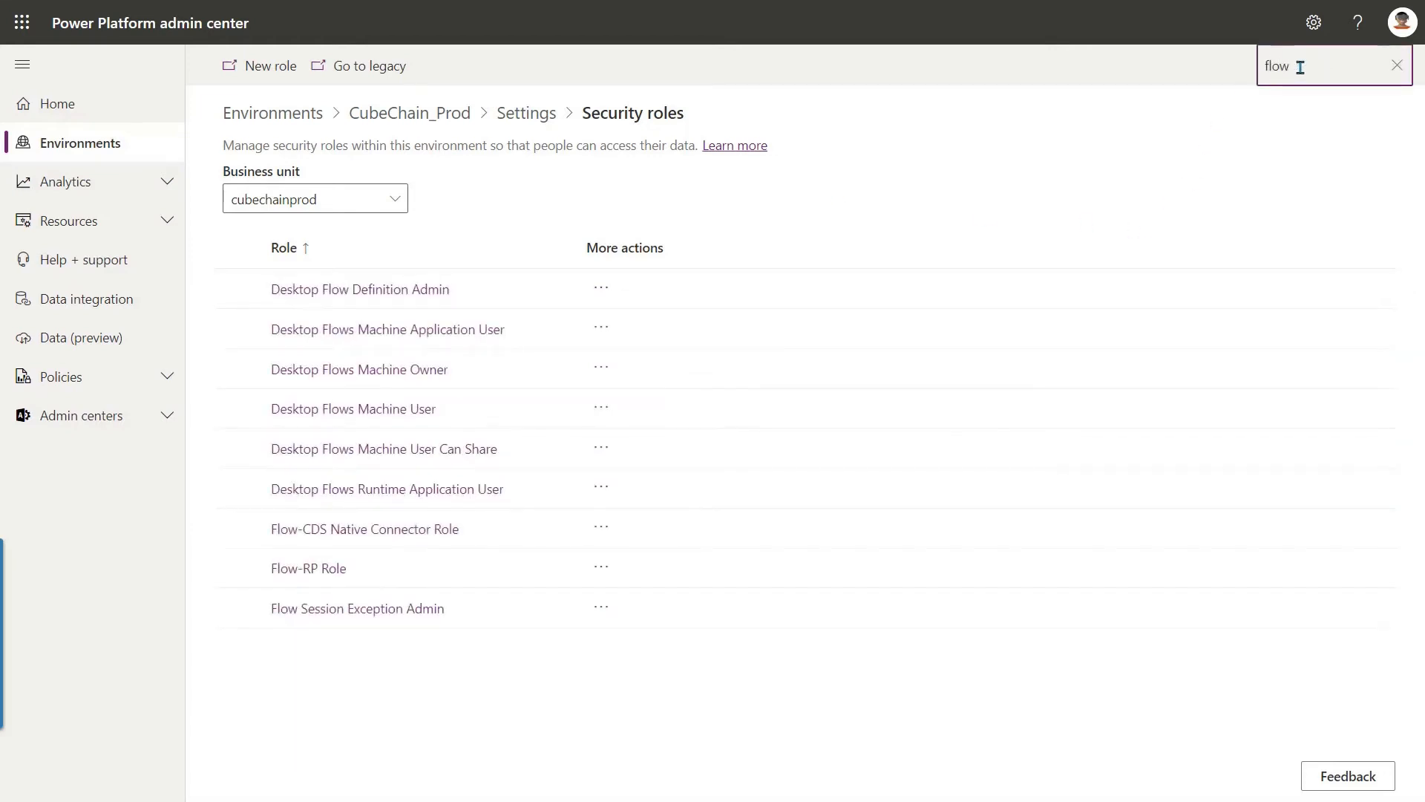
pyautogui.click(598, 609)
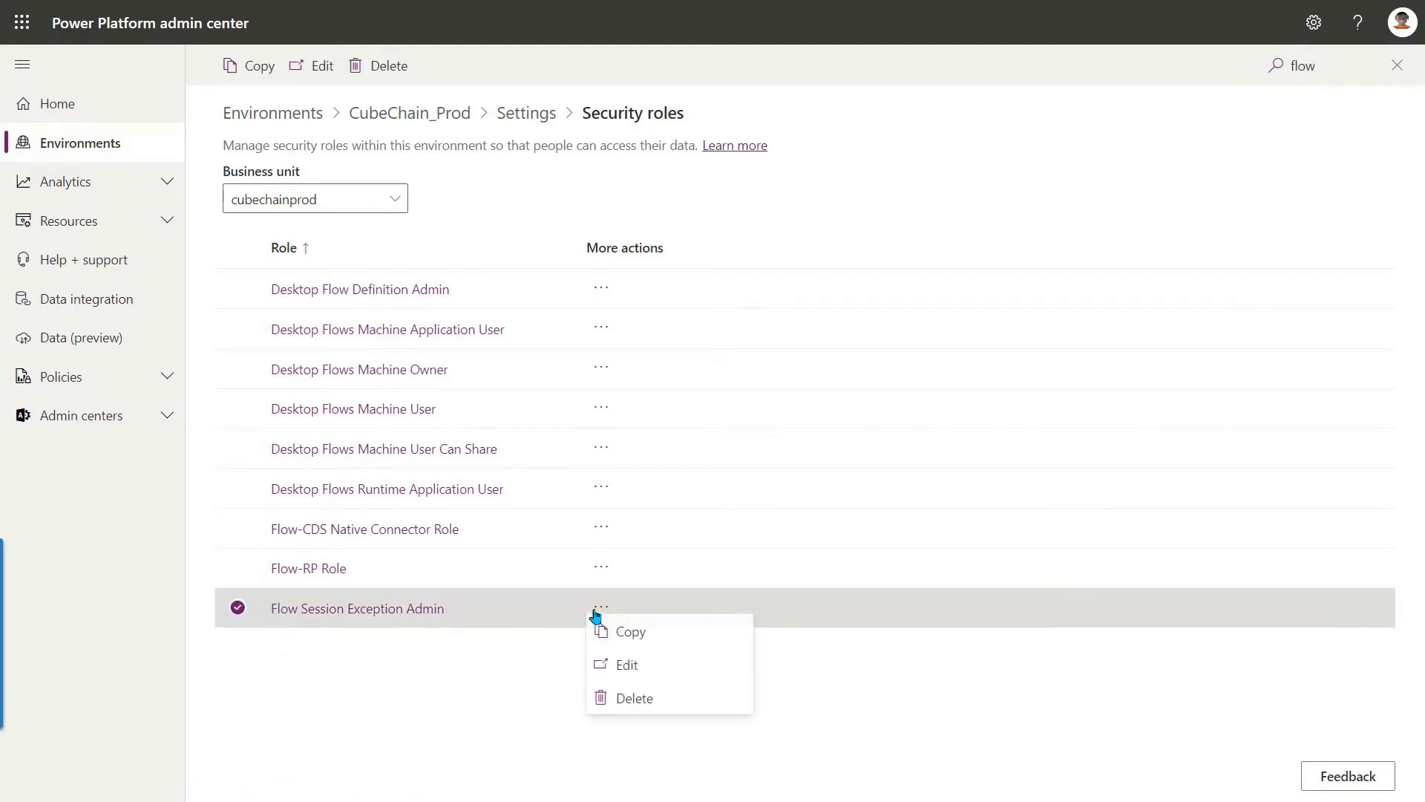
pyautogui.click(541, 651)
pyautogui.click(404, 611)
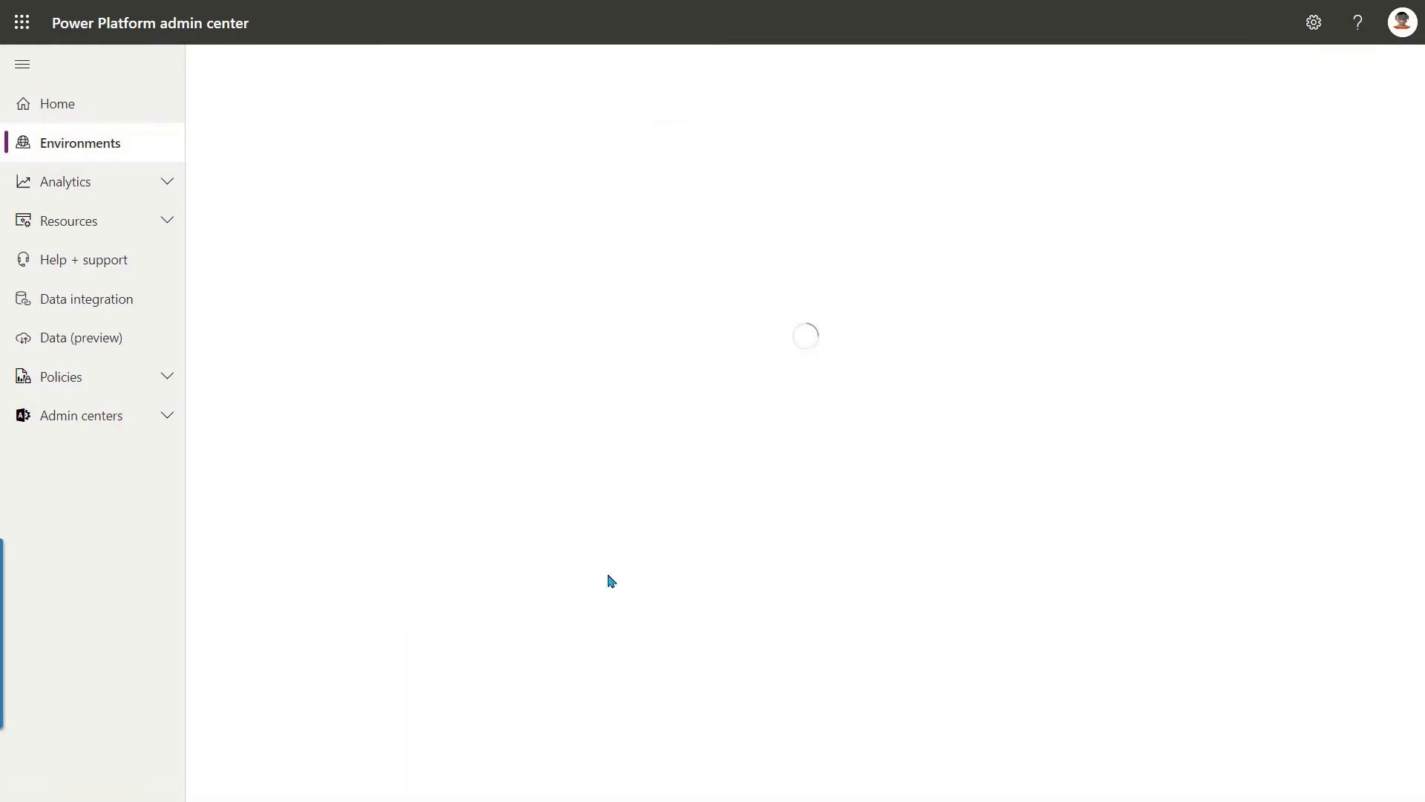
# Add the suggested user to the Flow Session Exception Admin security role
pyautogui.click(821, 510)
pyautogui.click(1158, 138)
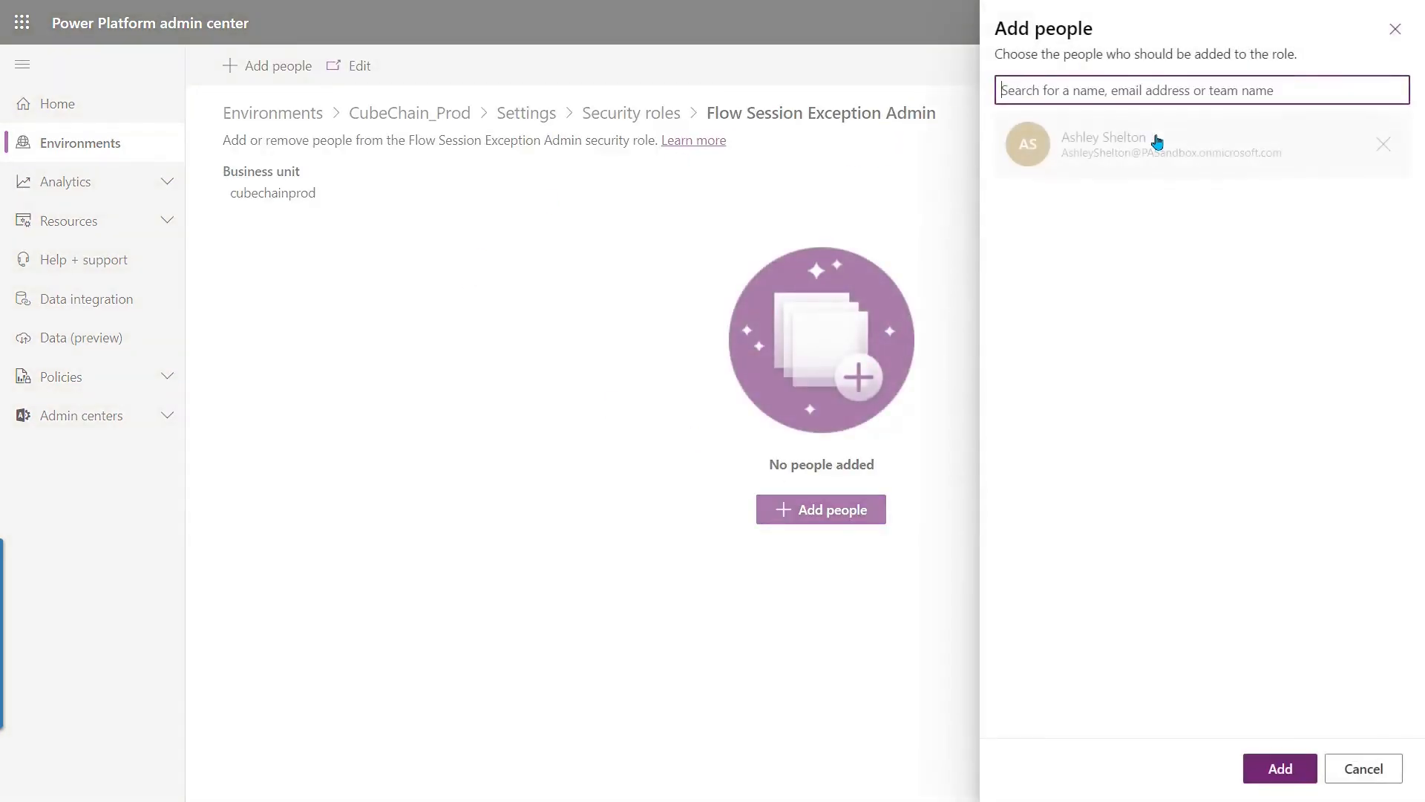
pyautogui.click(1298, 768)
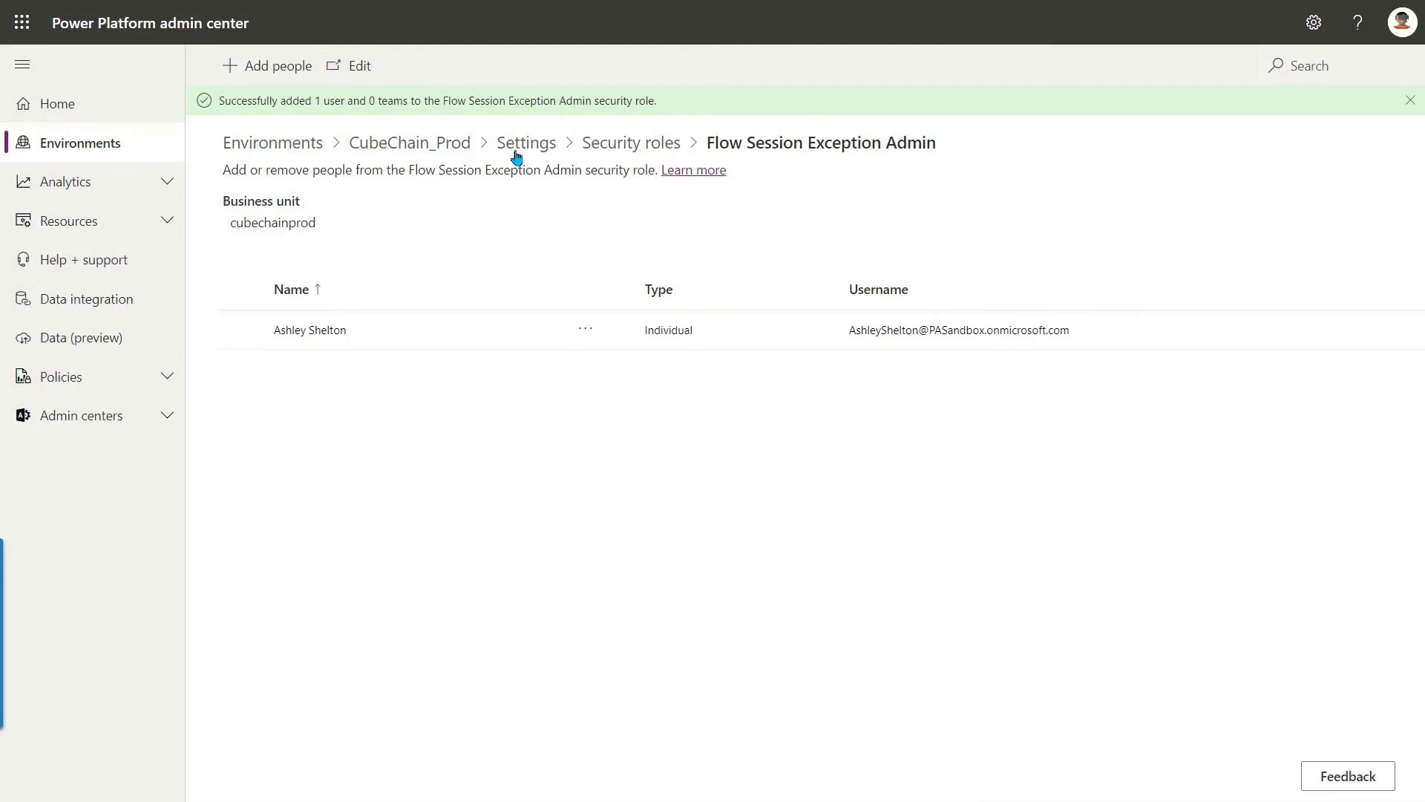
# Return to the security roles list, search for Desktop and open the Desktop Flow Definition Admin role
pyautogui.click(601, 152)
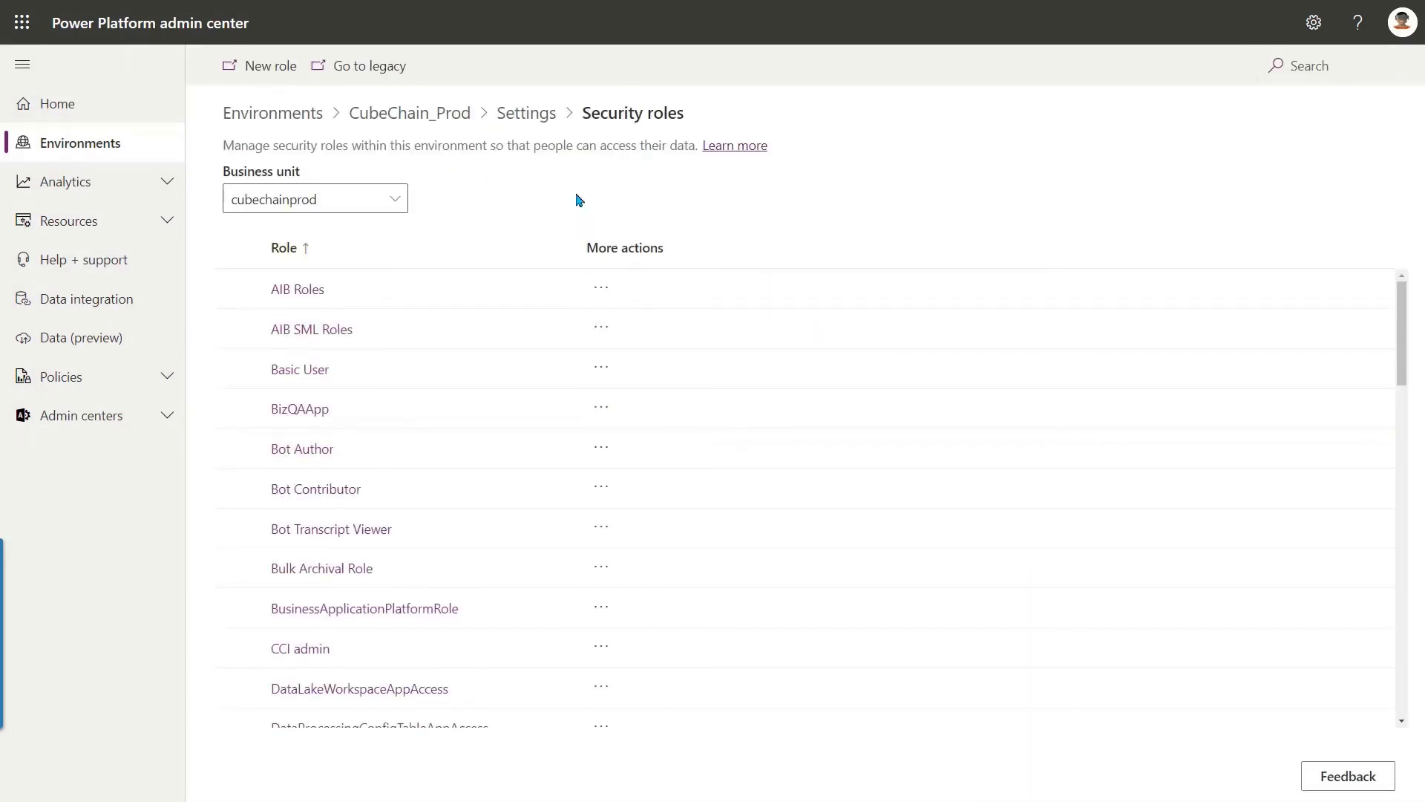
pyautogui.click(1322, 74)
pyautogui.write('Desktop')
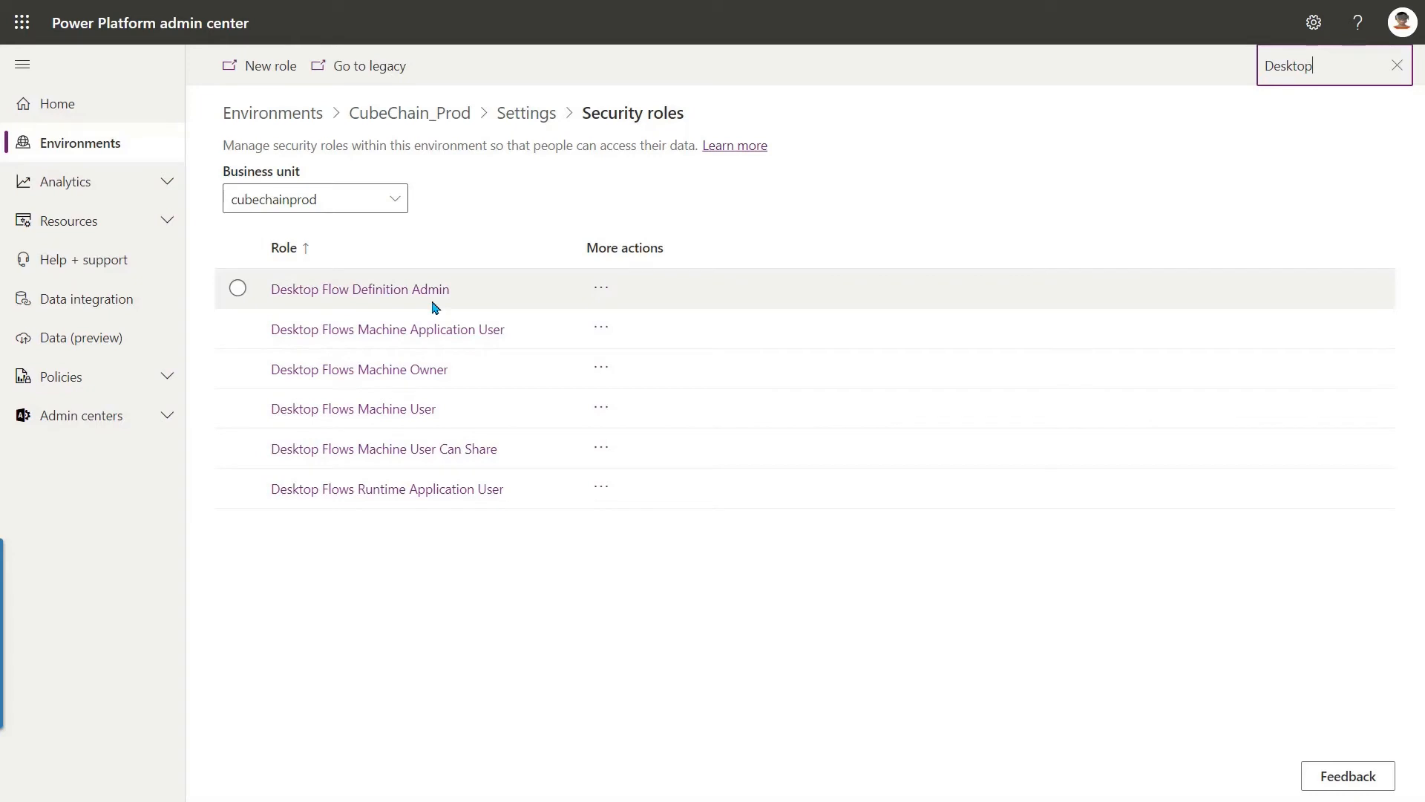
pyautogui.click(408, 292)
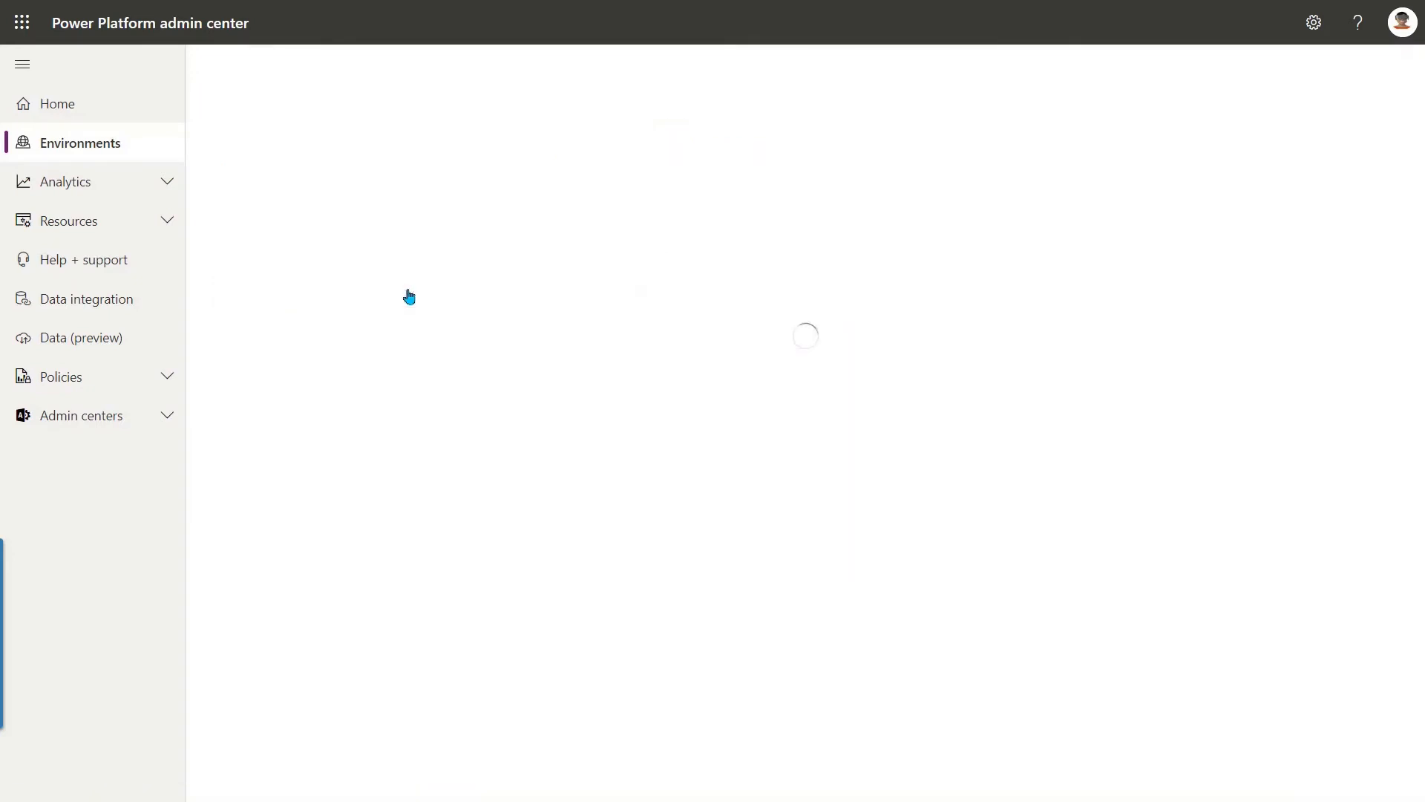
# Find the user by first name and add them to the Desktop Flow Definition Admin security role
pyautogui.click(850, 515)
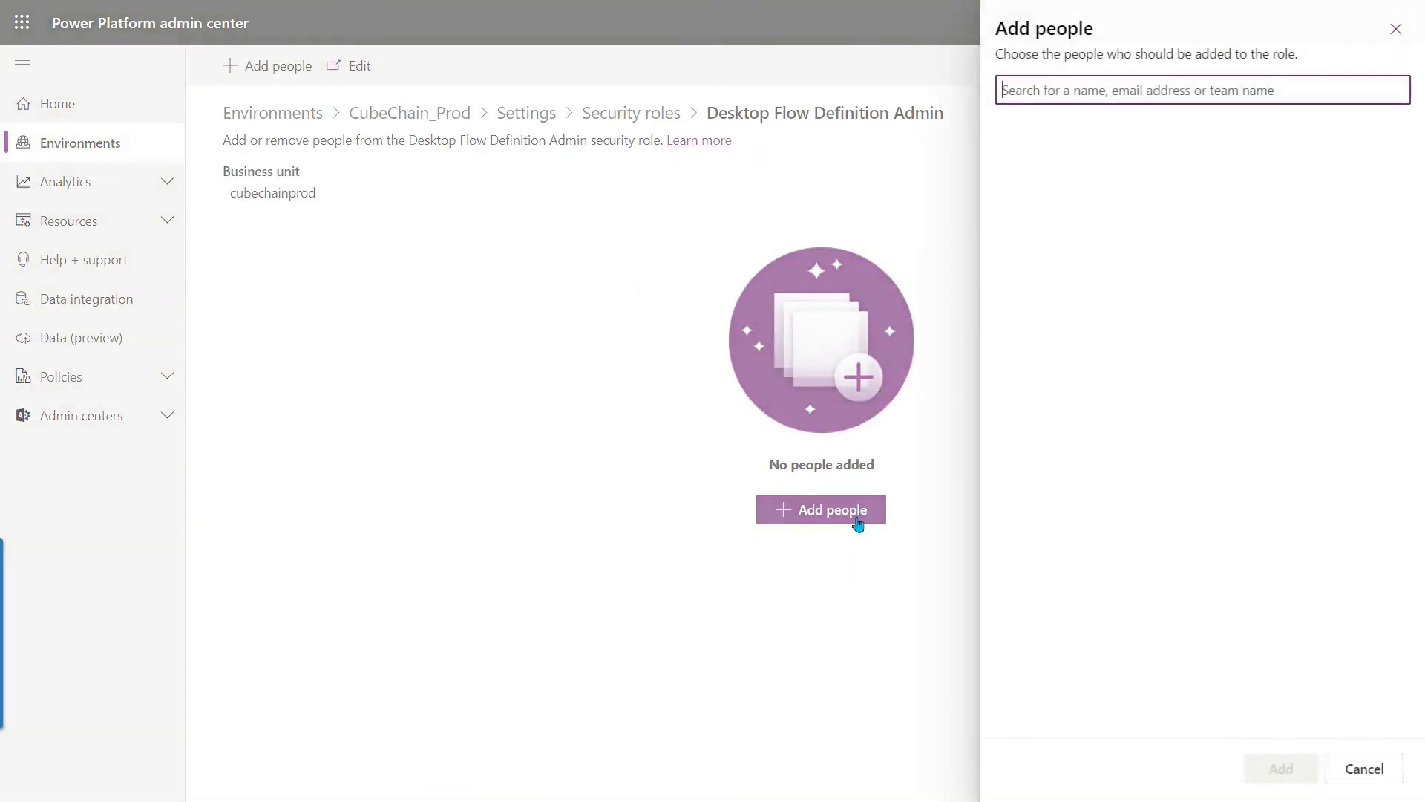
pyautogui.write('Ashle')
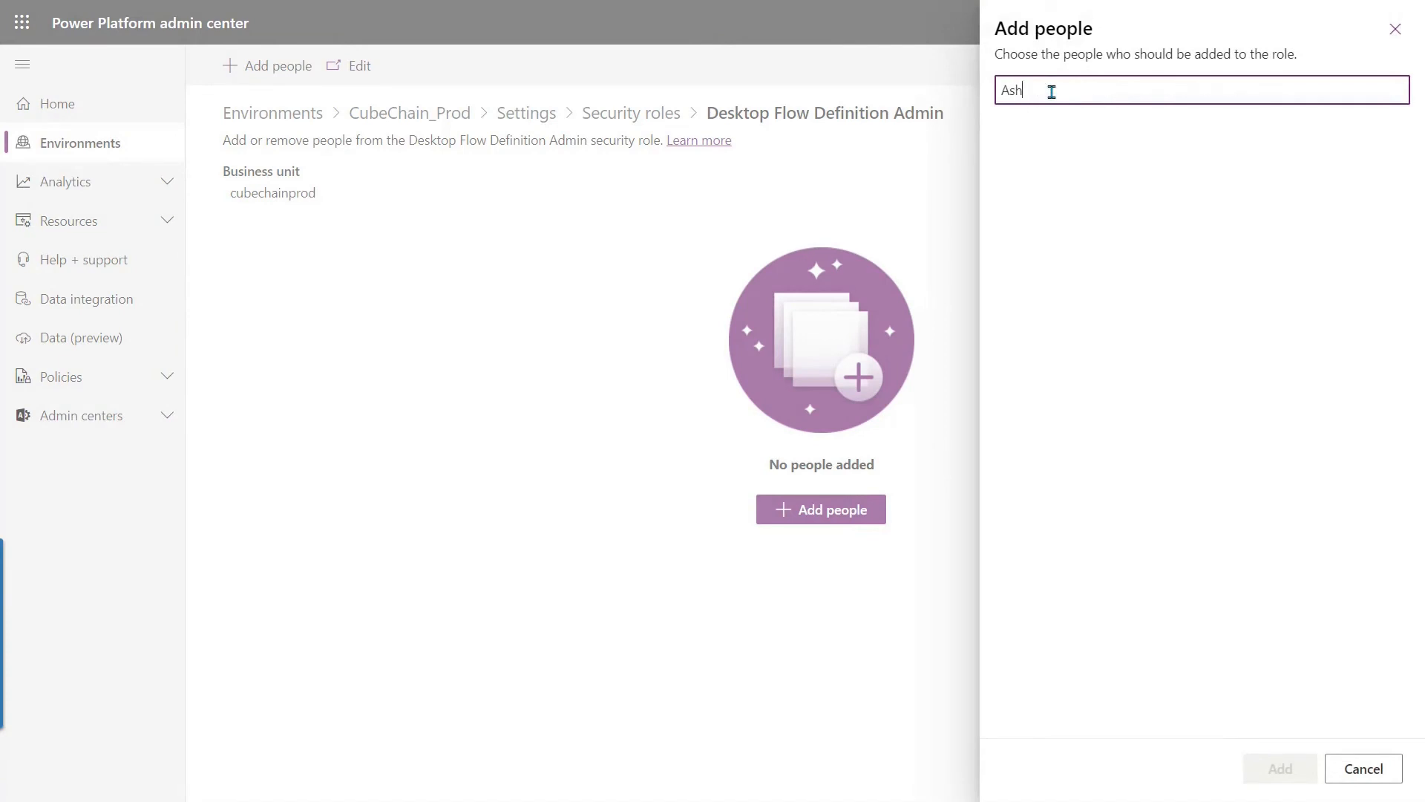
pyautogui.click(1099, 141)
pyautogui.click(1275, 771)
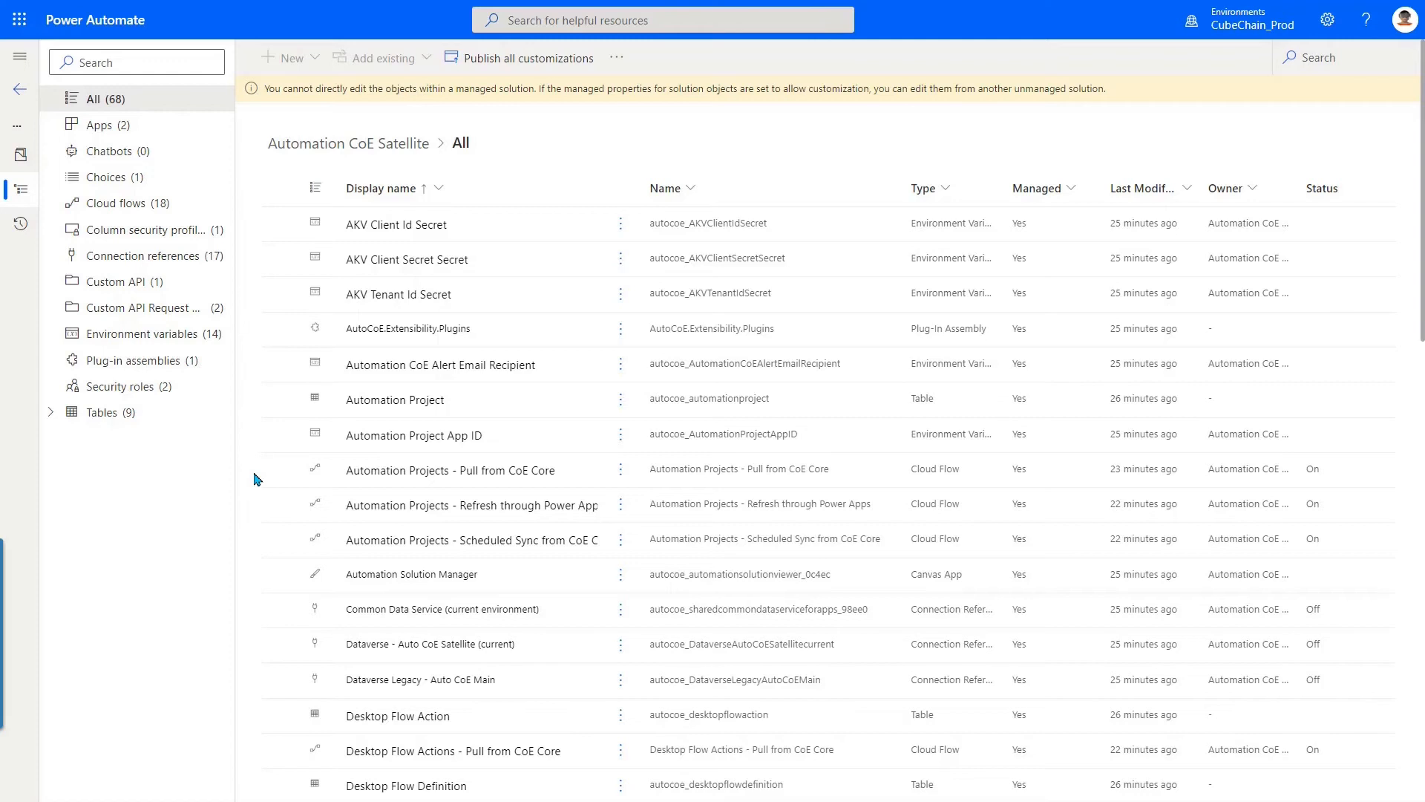
# Open the Desktop Flow Script Field Security column security profile from the Automation CoE Satellite solution and show its member users
pyautogui.click(144, 230)
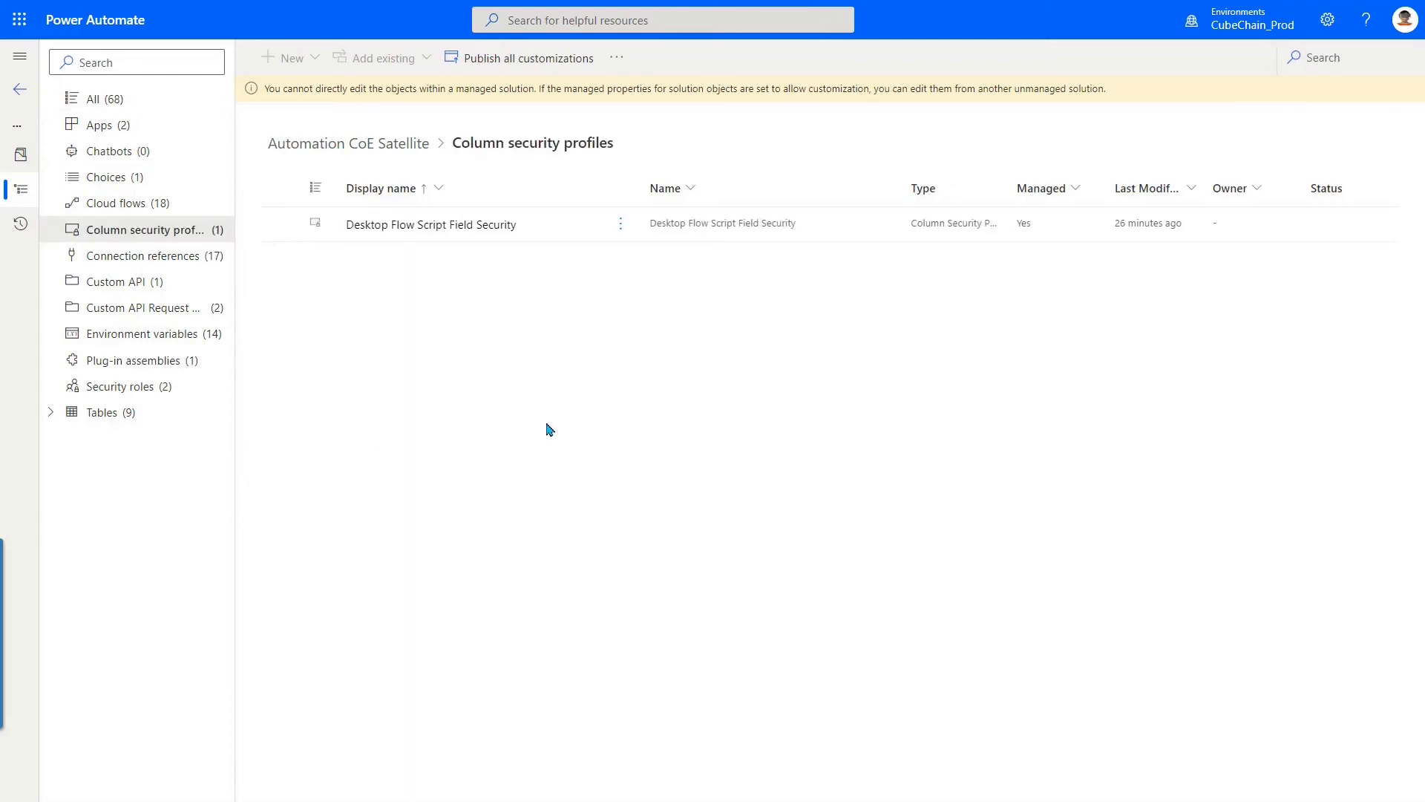
pyautogui.click(444, 227)
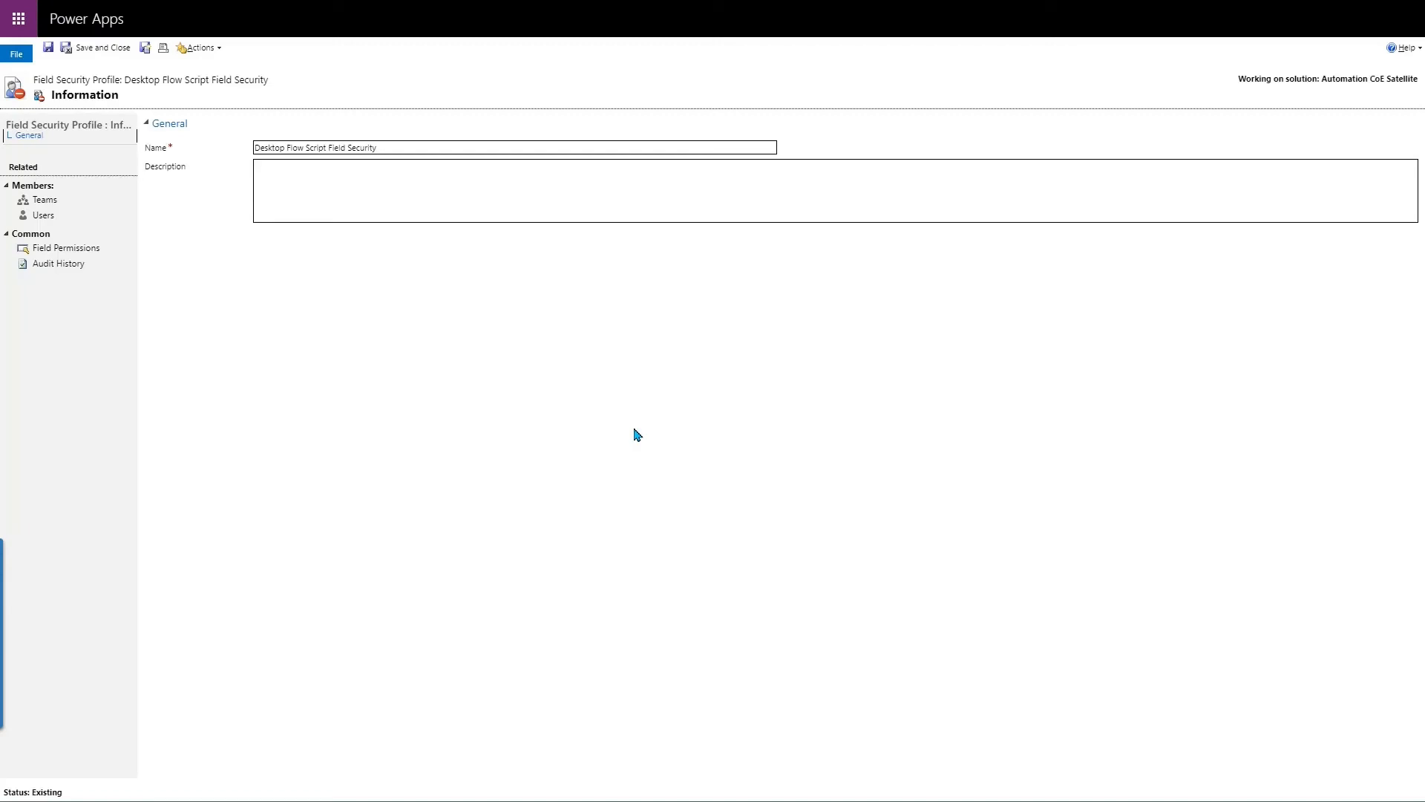
pyautogui.click(42, 216)
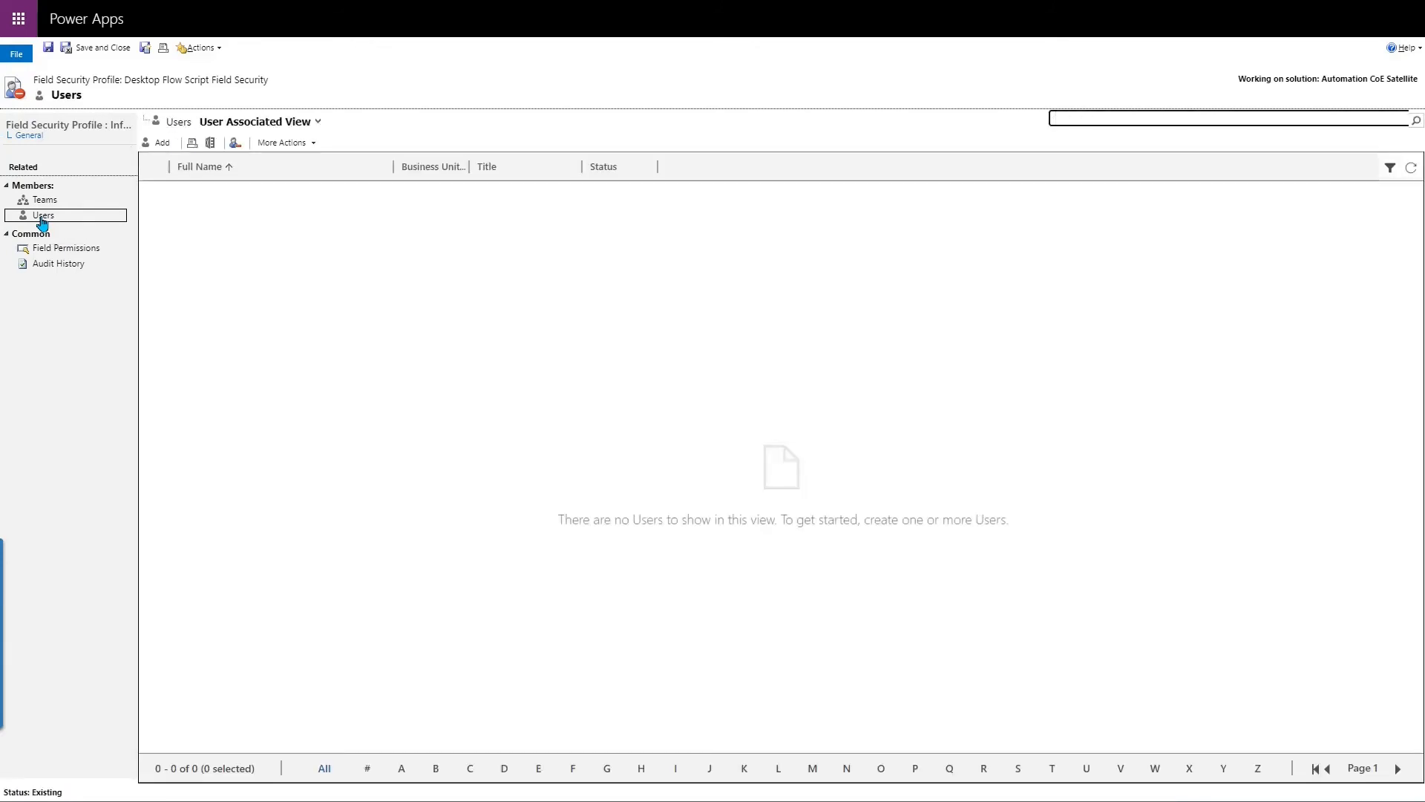
# Look up the user by first name and add them as a member of the Desktop Flow Script Field Security profile
pyautogui.click(159, 143)
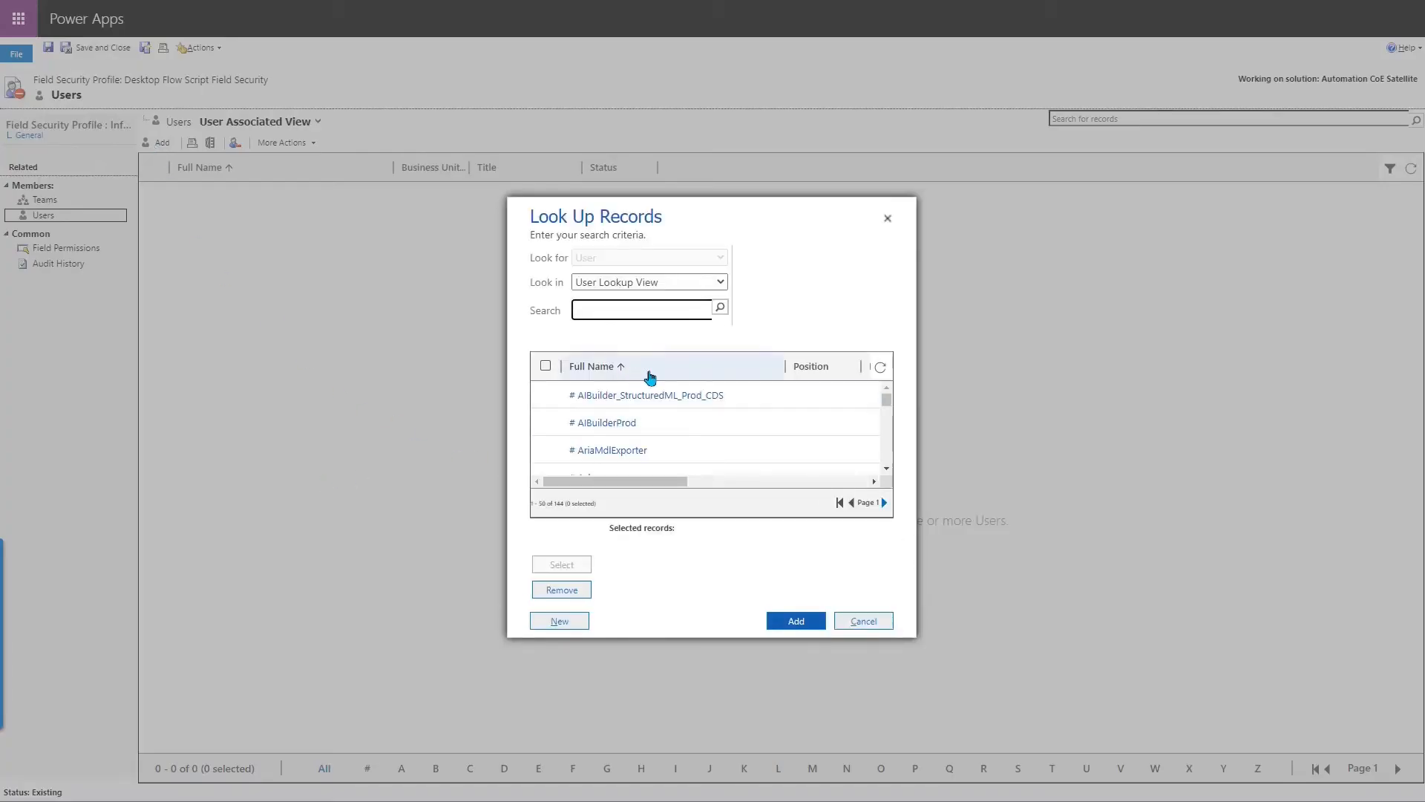
pyautogui.click(663, 310)
pyautogui.write('ashley')
pyautogui.press('Return')
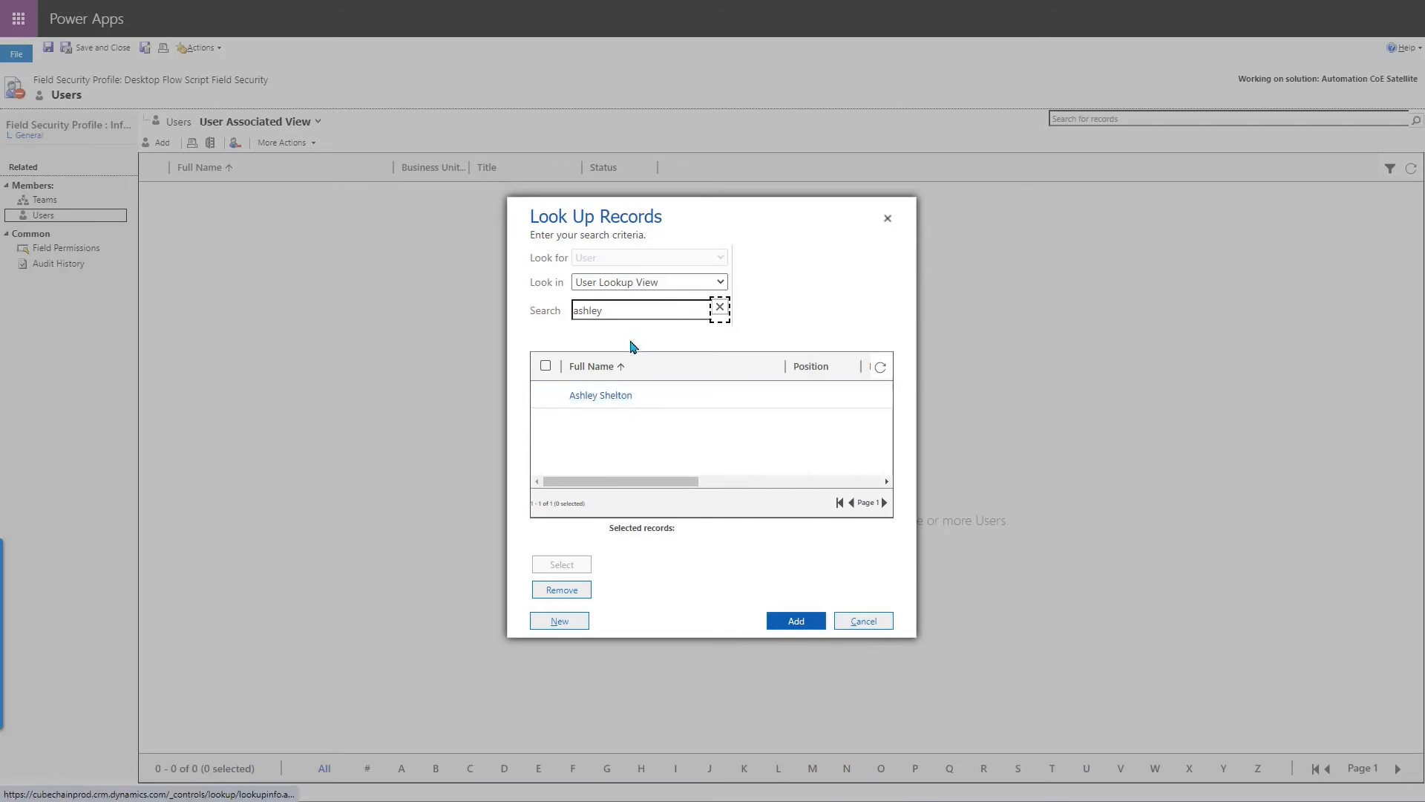
pyautogui.click(545, 395)
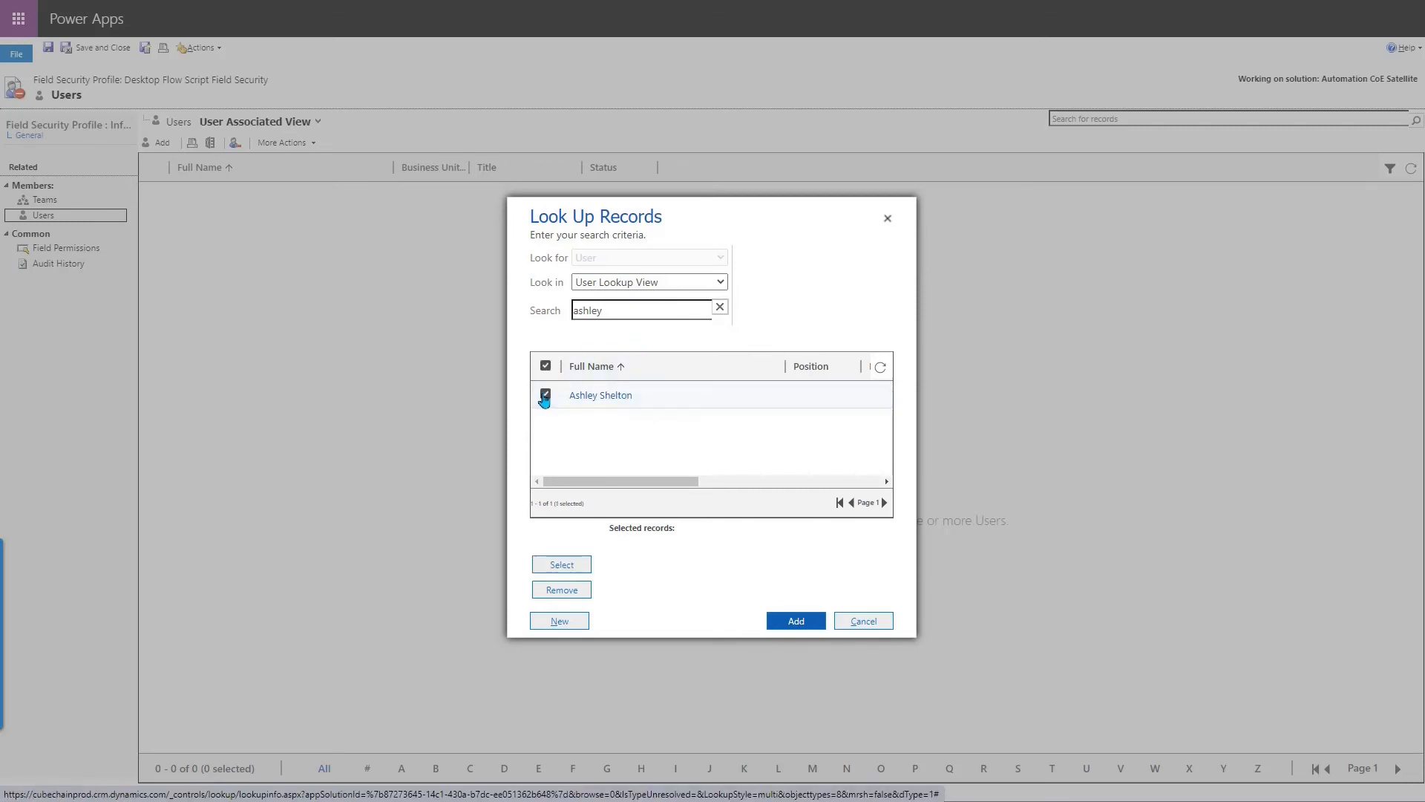
pyautogui.click(573, 571)
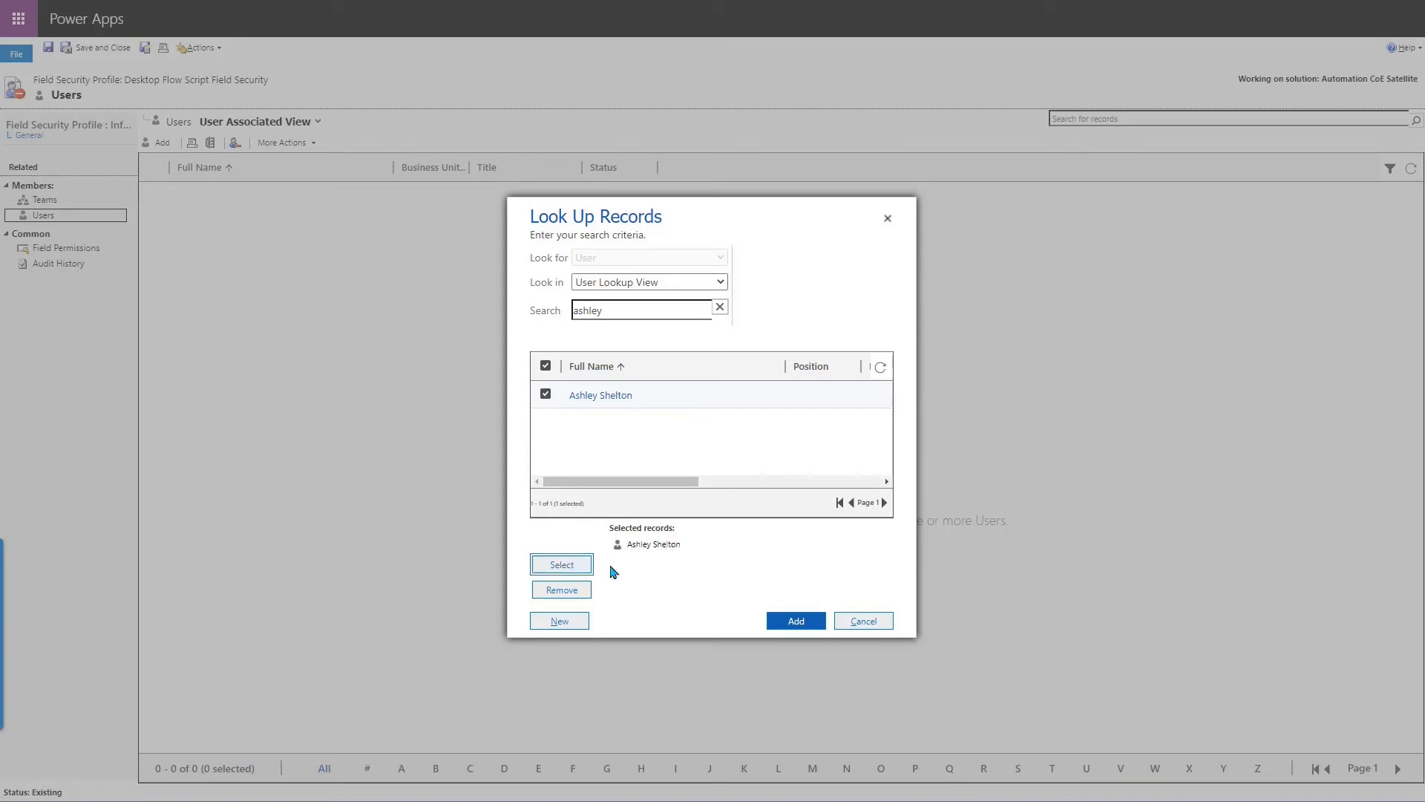
pyautogui.click(805, 625)
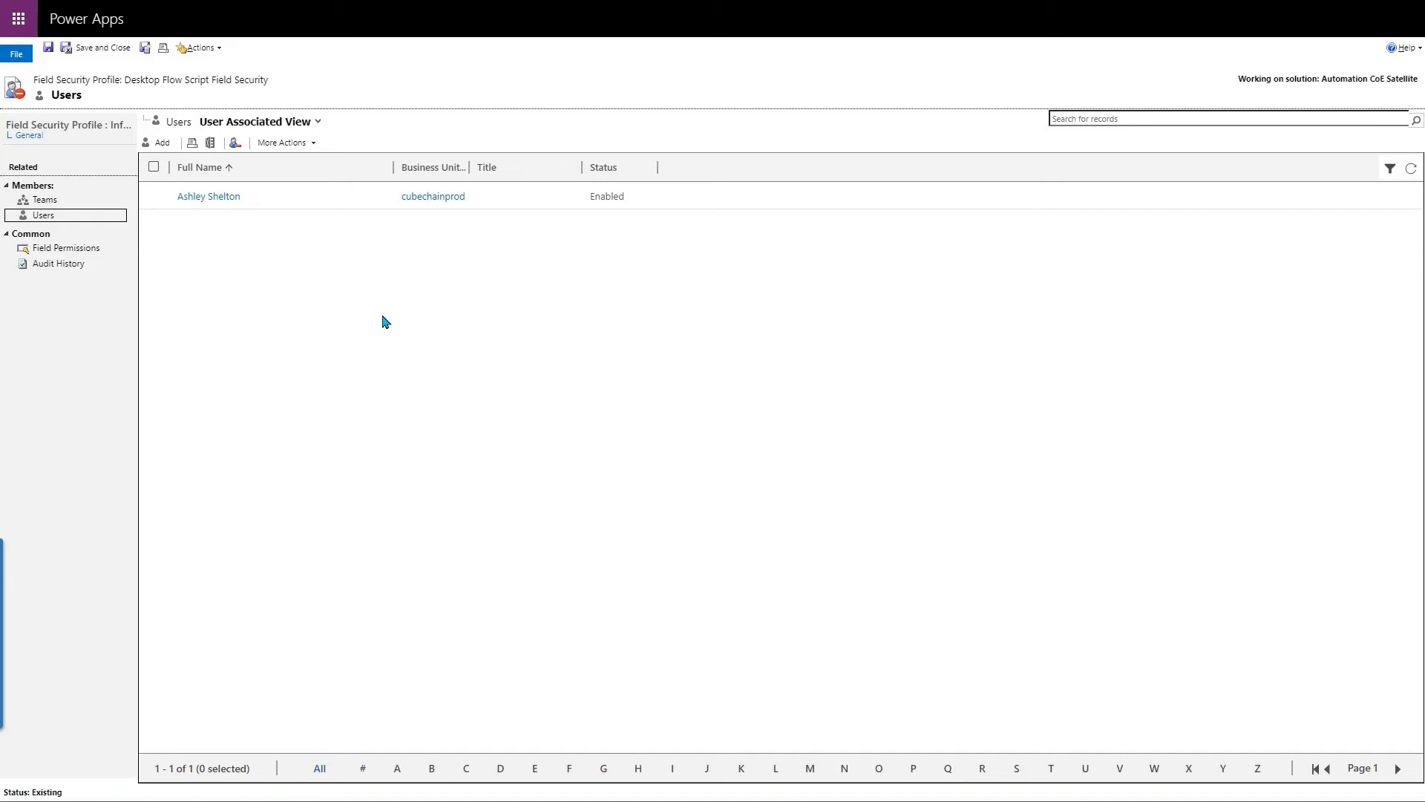
# Return to the Automation CoE Satellite solution in Power Automate and open the data of the Desktop Flow Action table
pyautogui.moveTo(1399, 3)
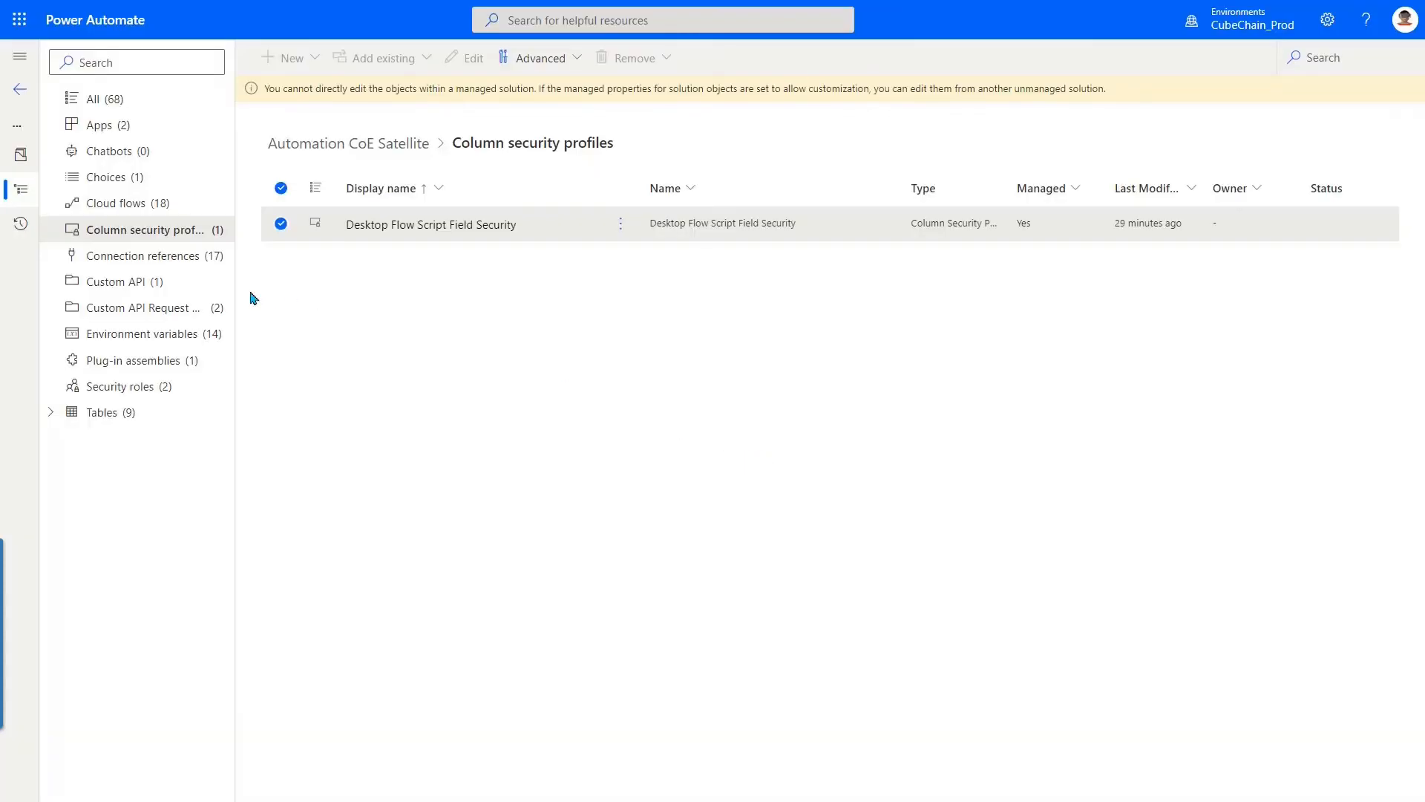
pyautogui.click(51, 413)
pyautogui.click(138, 467)
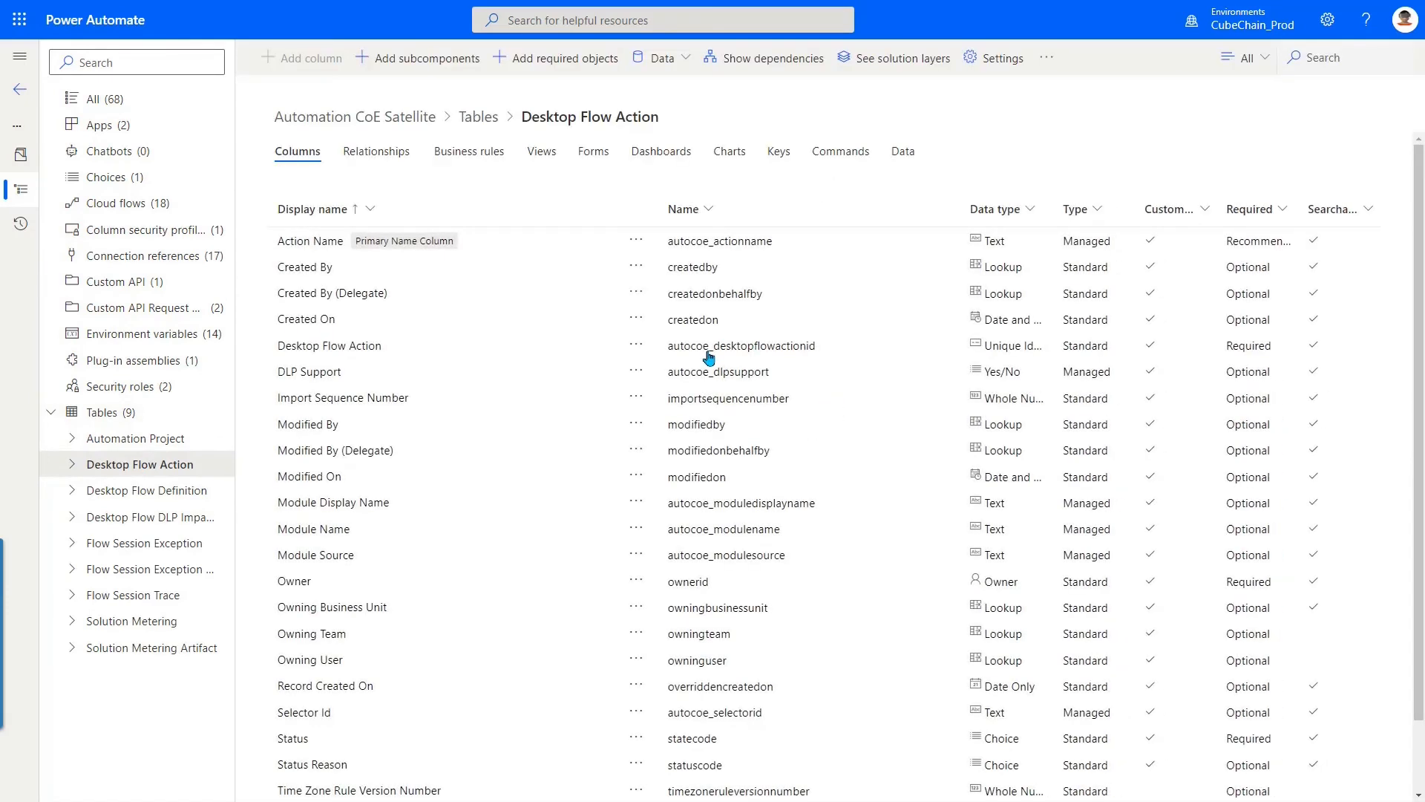
pyautogui.click(903, 152)
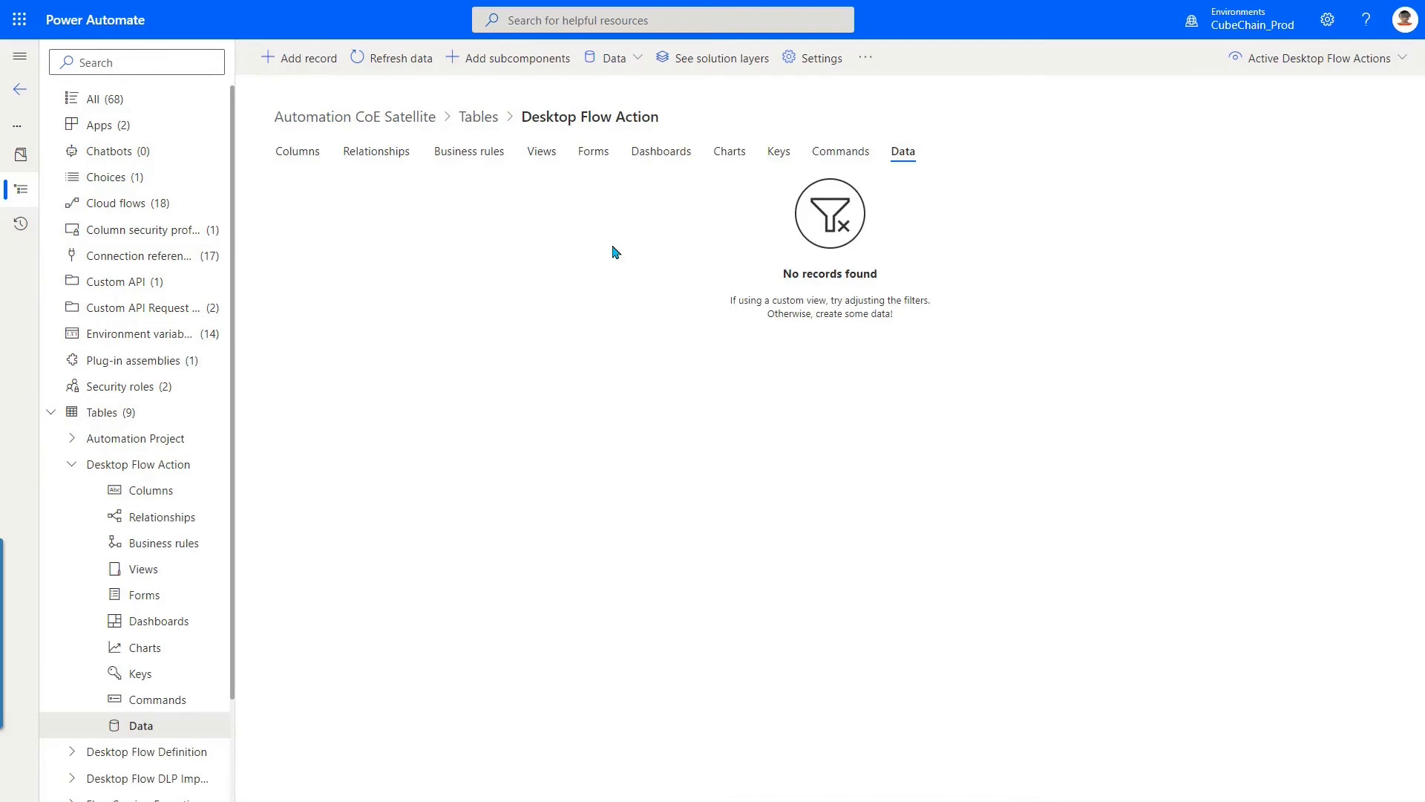
# Import autocoe_desktopflowactions.csv into the Desktop Flow Action table using Get data from Excel, and refresh the table's data
pyautogui.click(638, 59)
pyautogui.moveTo(712, 155)
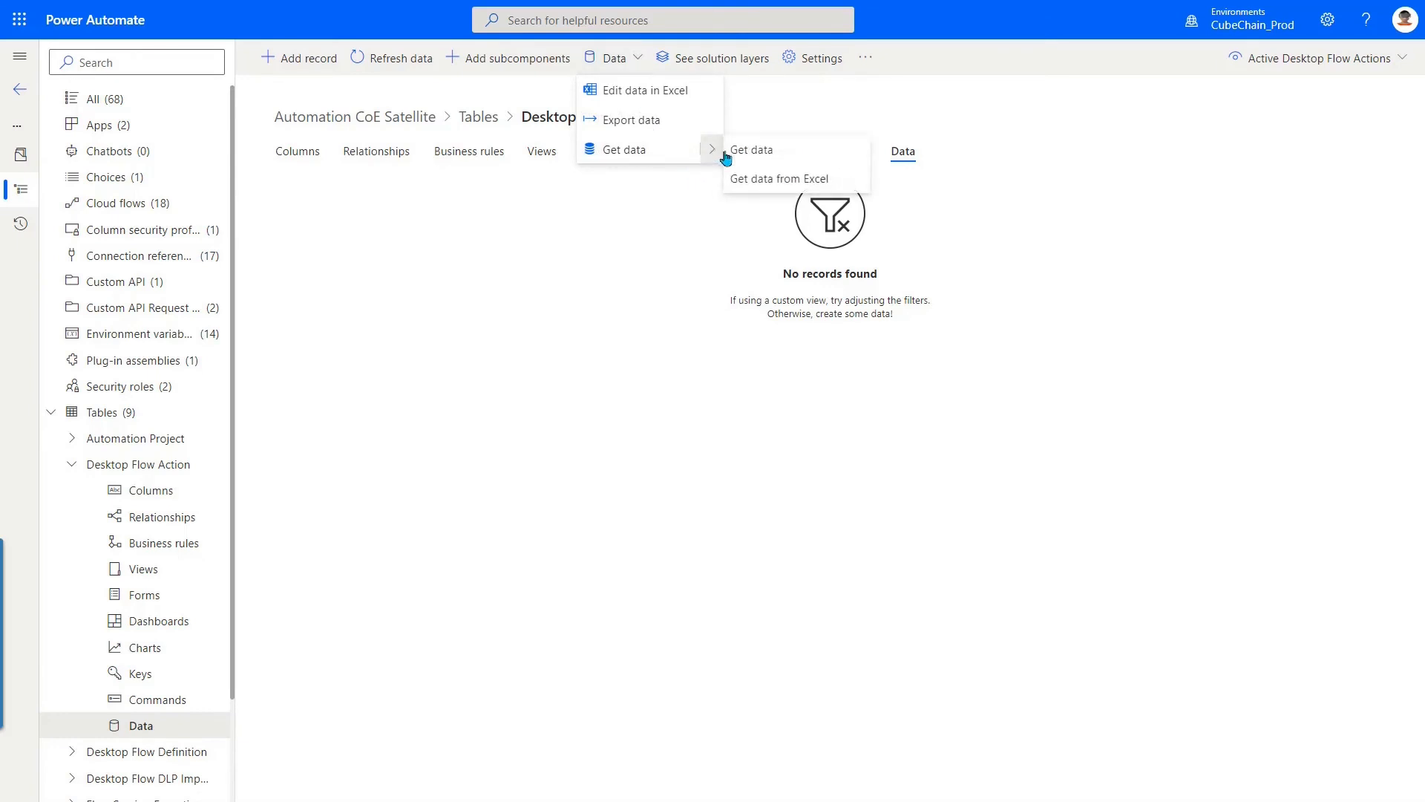
pyautogui.click(780, 186)
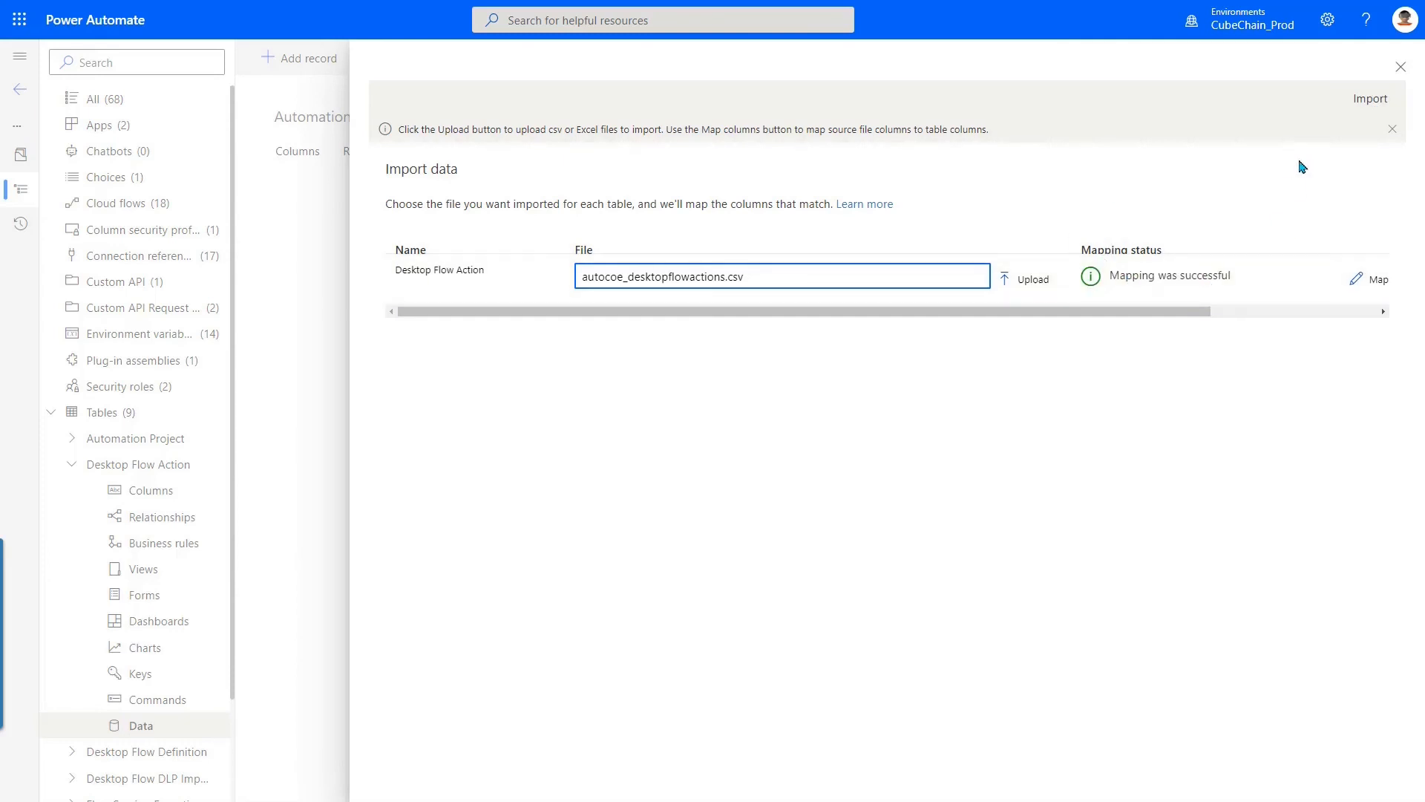
pyautogui.click(1366, 104)
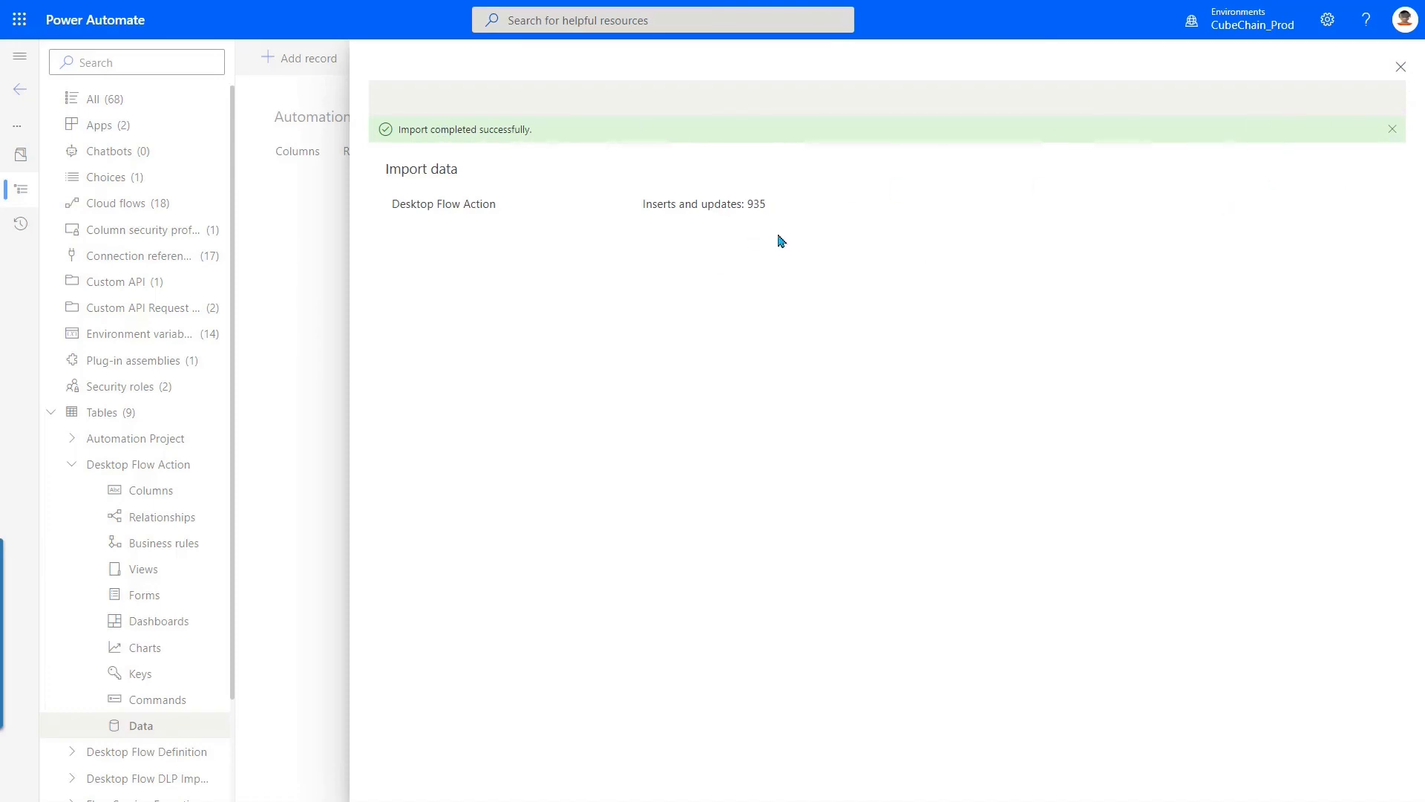
pyautogui.click(1402, 68)
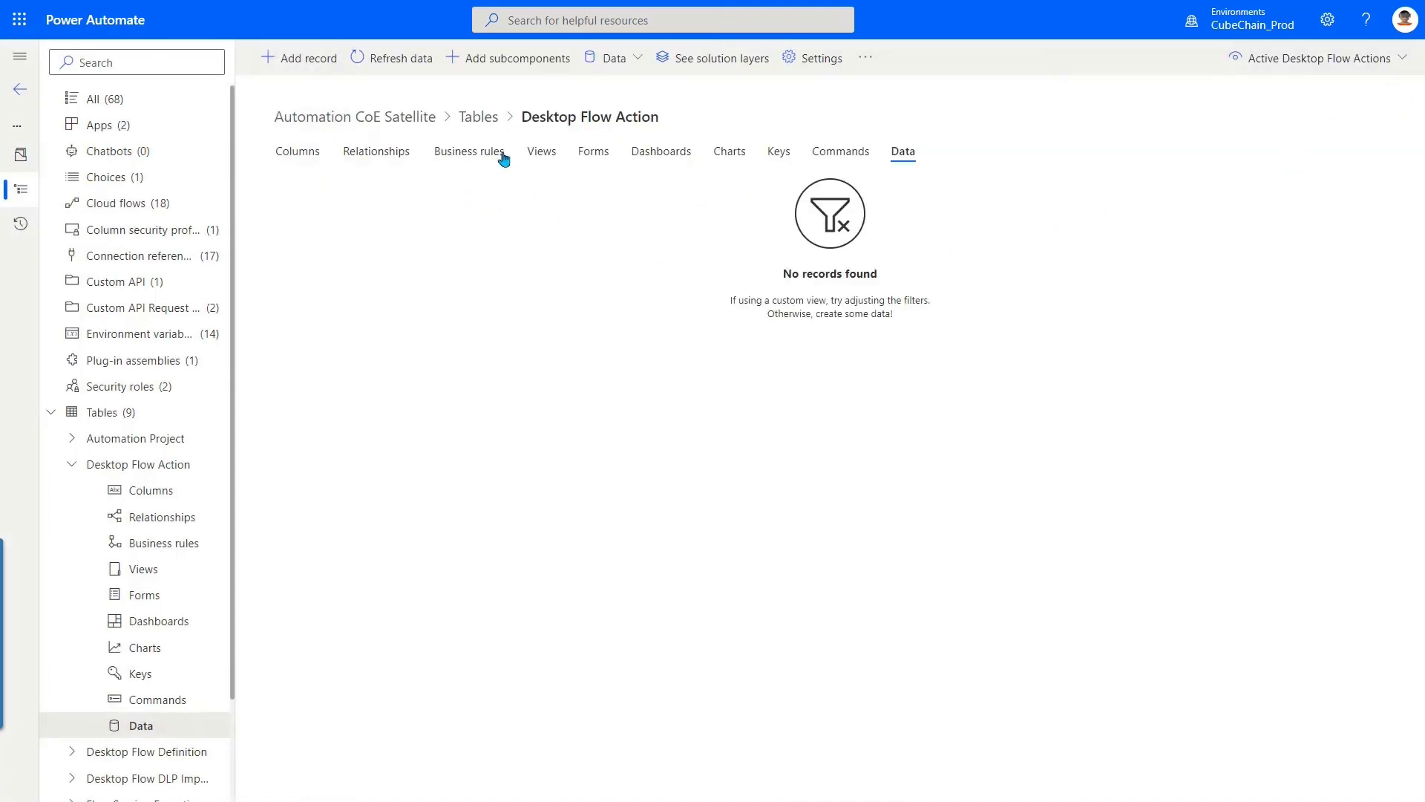
pyautogui.click(394, 60)
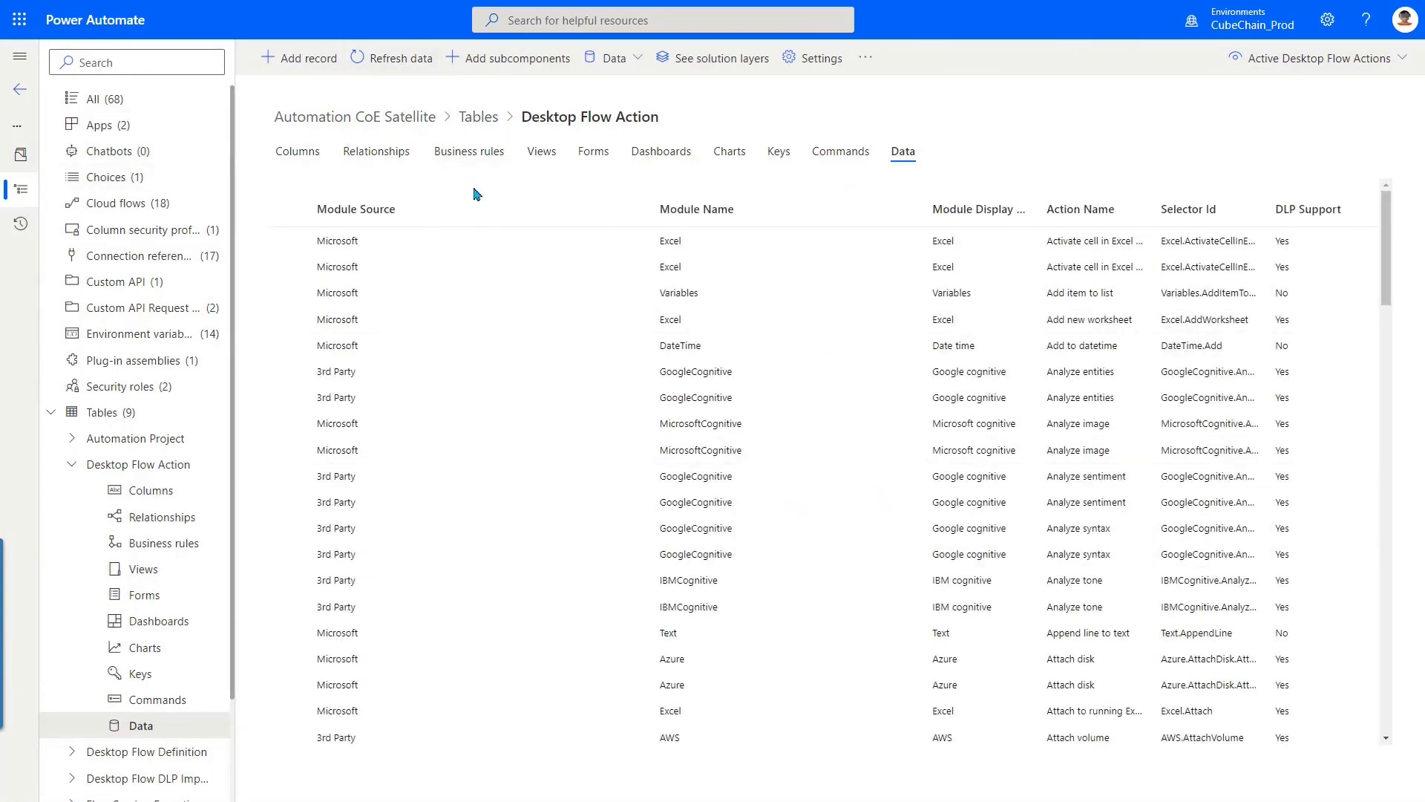
# View the Automation CoE Satellite environment variables, switch to those of the Default Solution and open Store Extracted Script
pyautogui.click(161, 336)
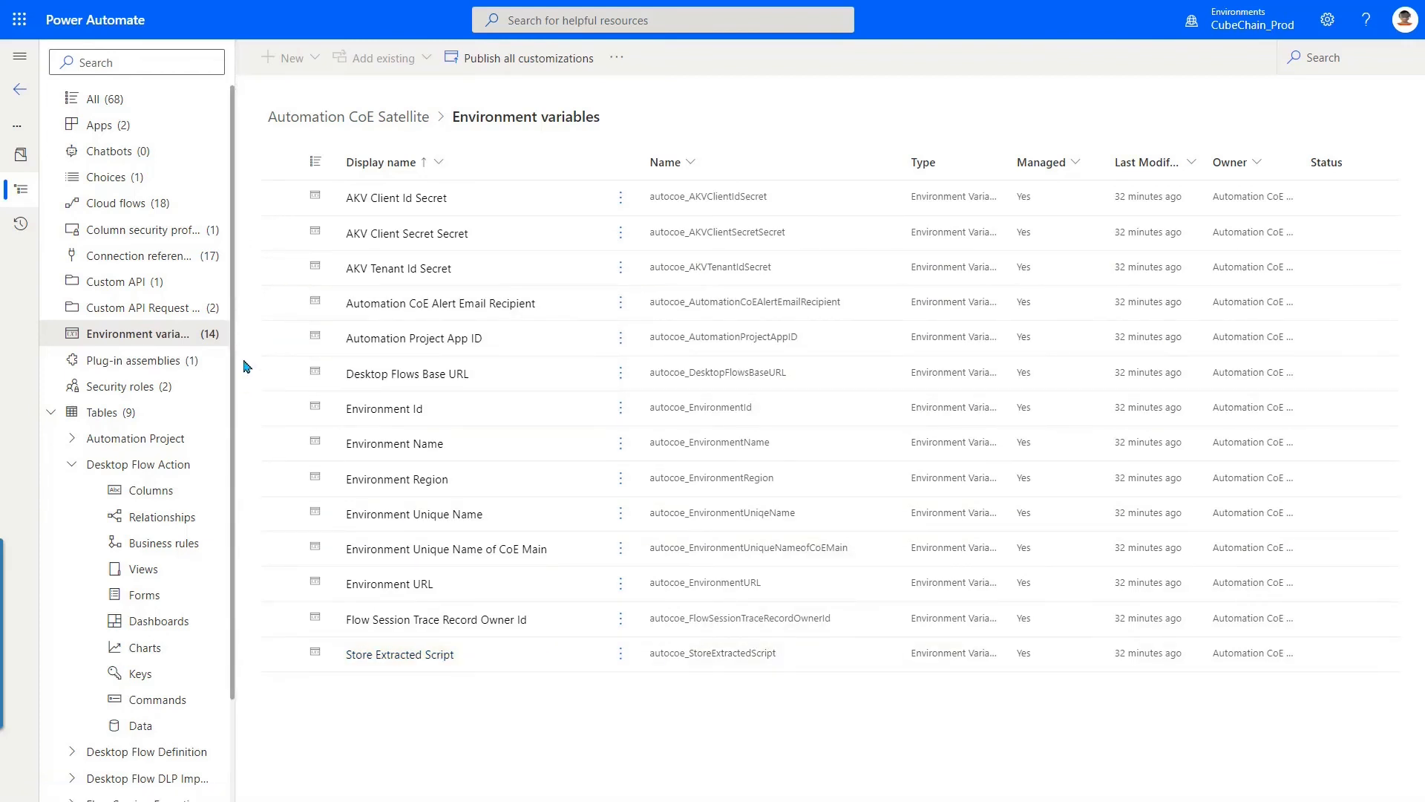
pyautogui.click(23, 91)
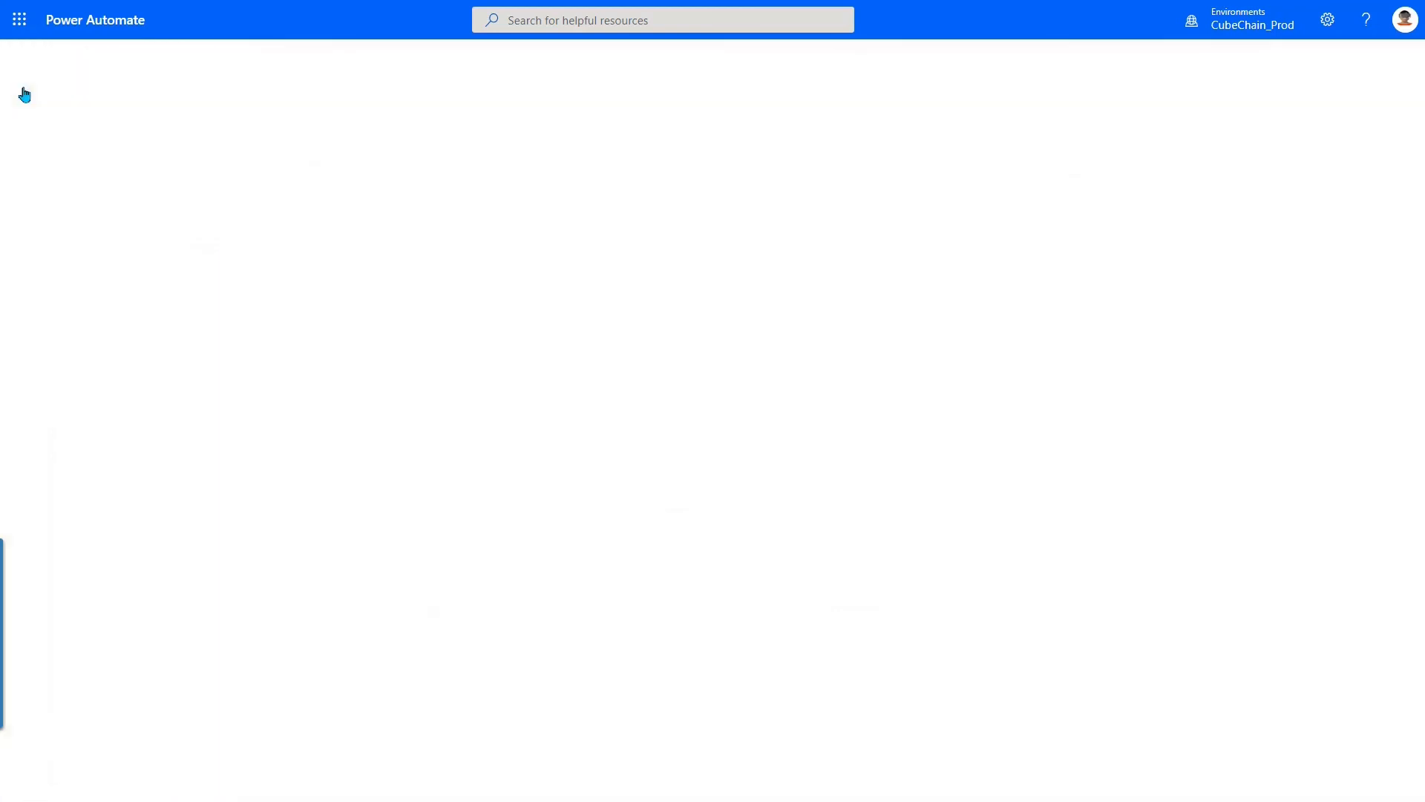
pyautogui.click(295, 406)
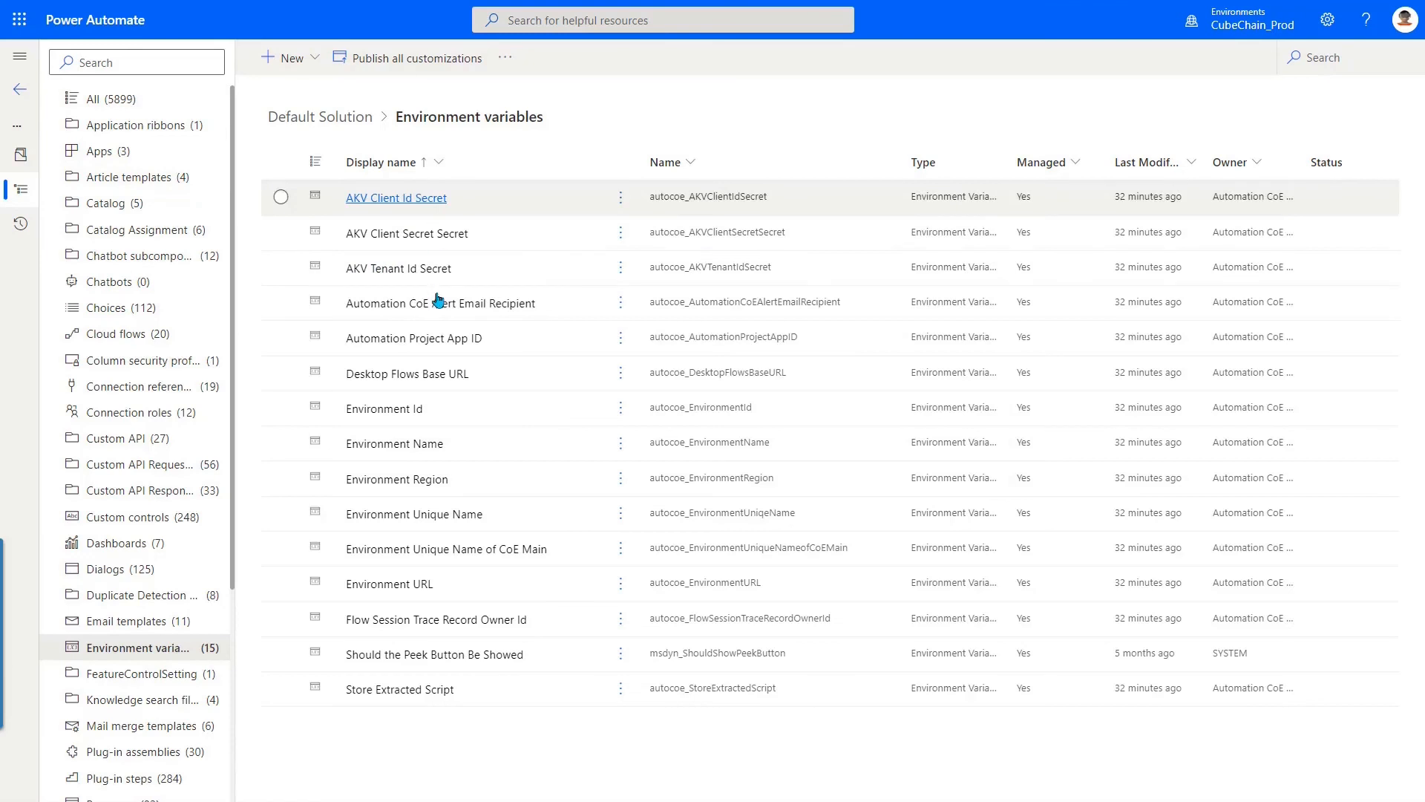
pyautogui.click(420, 692)
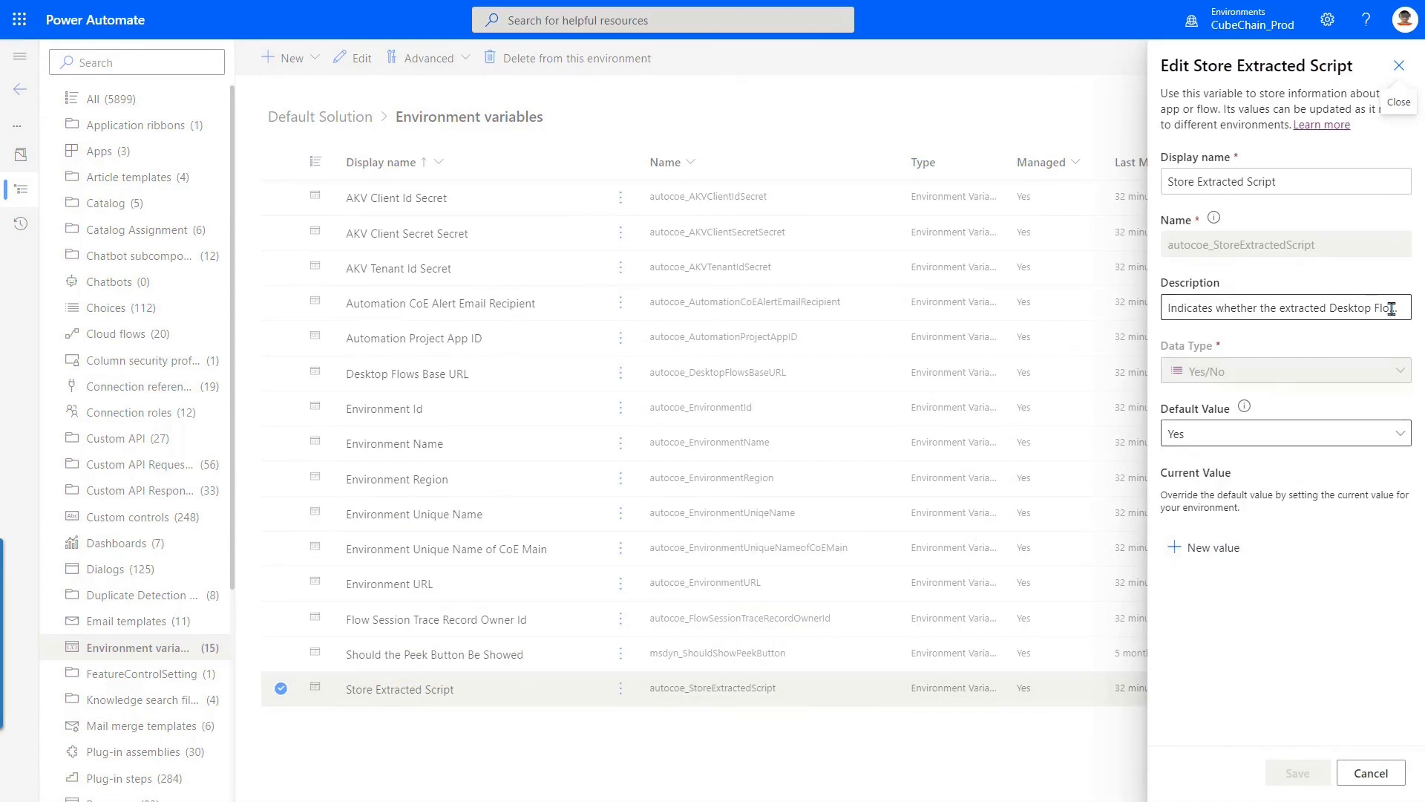
# Read the full description of the Store Extracted Script variable and examine its default value options without changing them
pyautogui.moveTo(1206, 307); pyautogui.dragTo(1410, 305)
pyautogui.click(1367, 309)
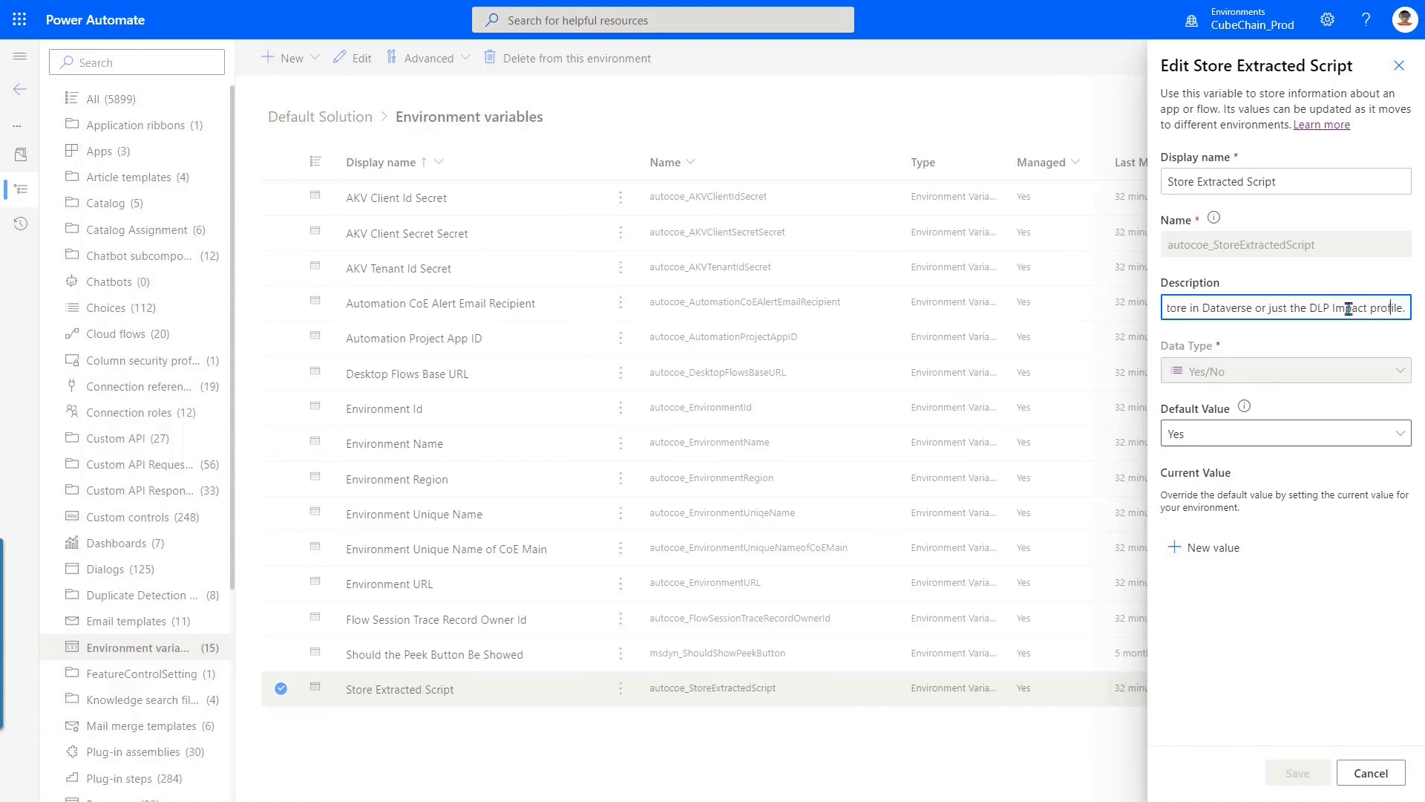
pyautogui.moveTo(1164, 308); pyautogui.dragTo(1359, 307)
pyautogui.click(1359, 307)
pyautogui.click(1353, 431)
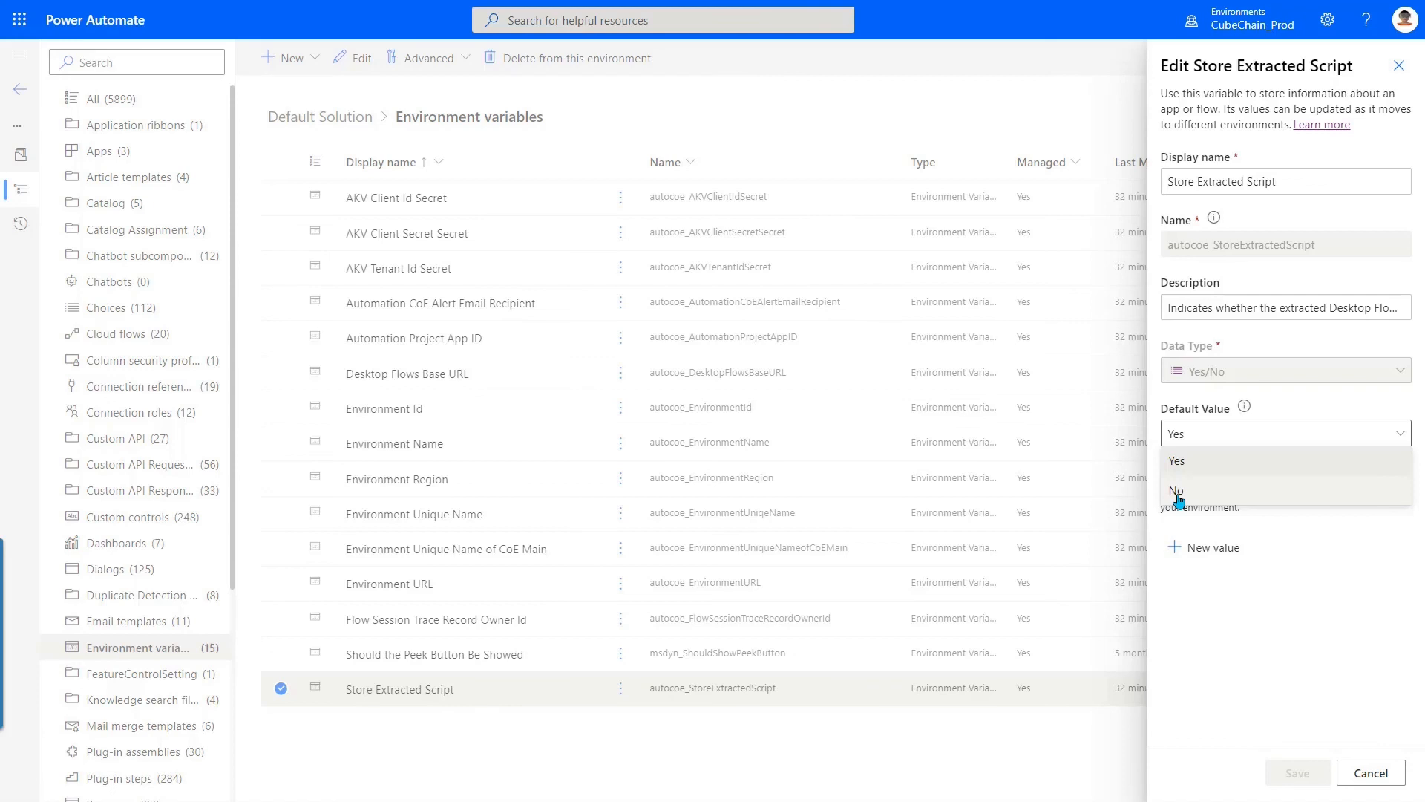
pyautogui.click(1245, 610)
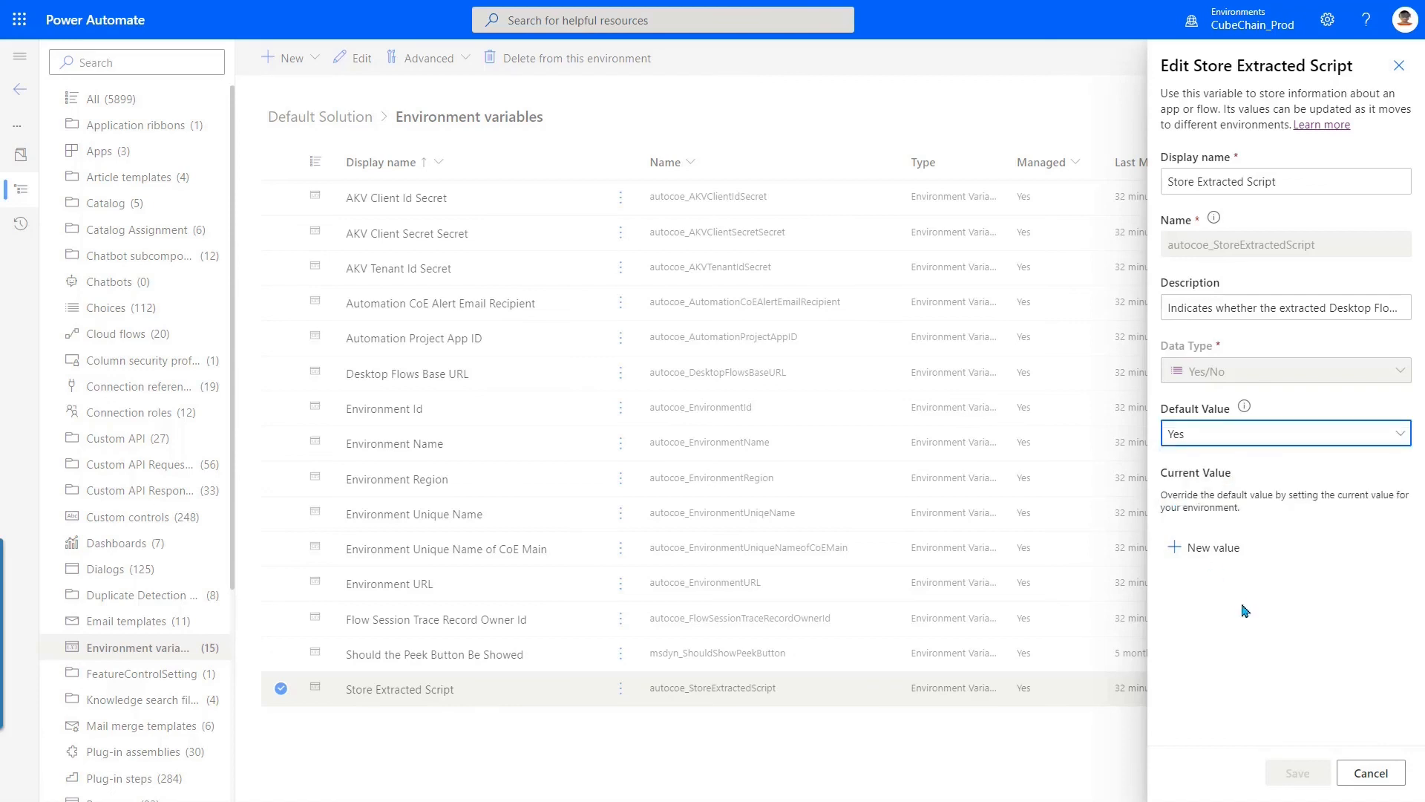
pyautogui.click(1183, 597)
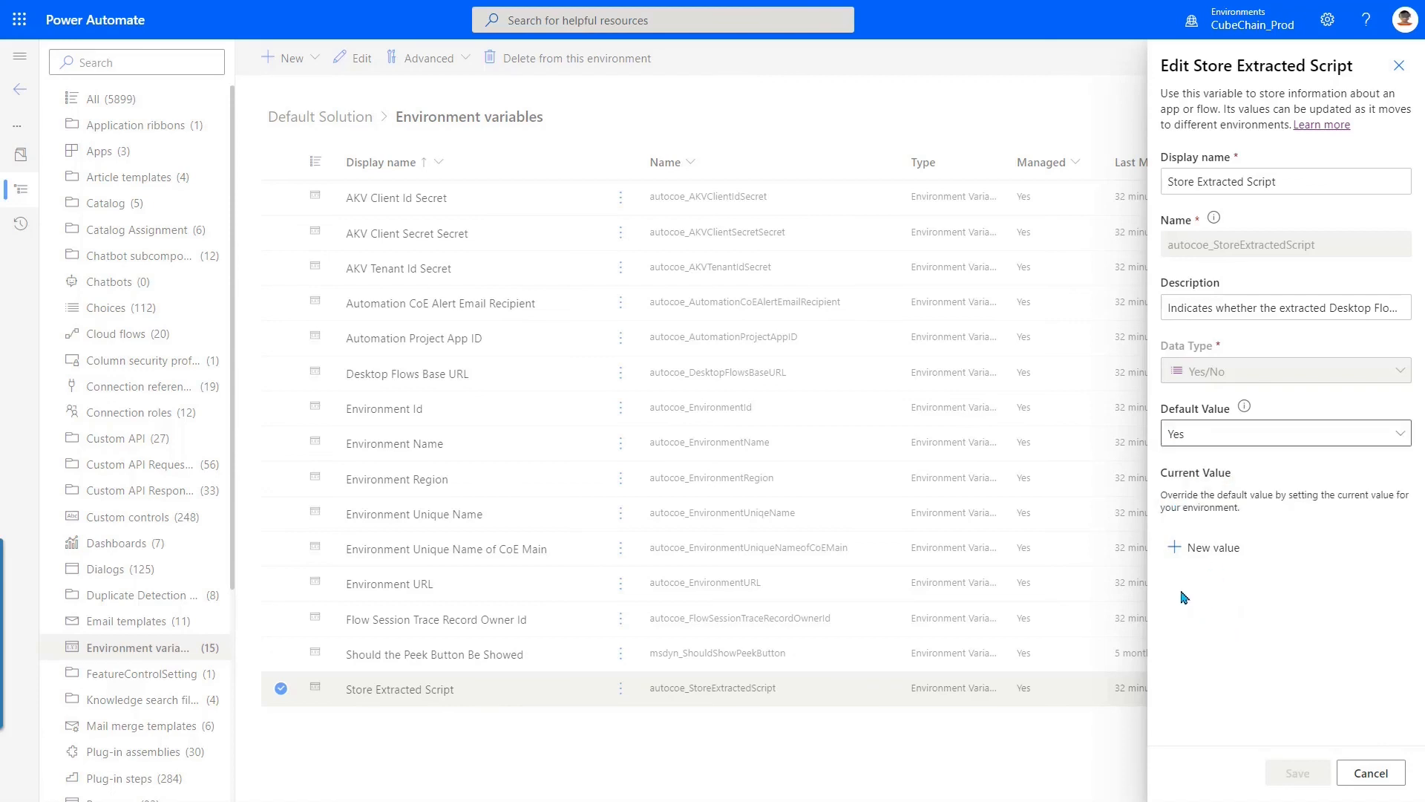